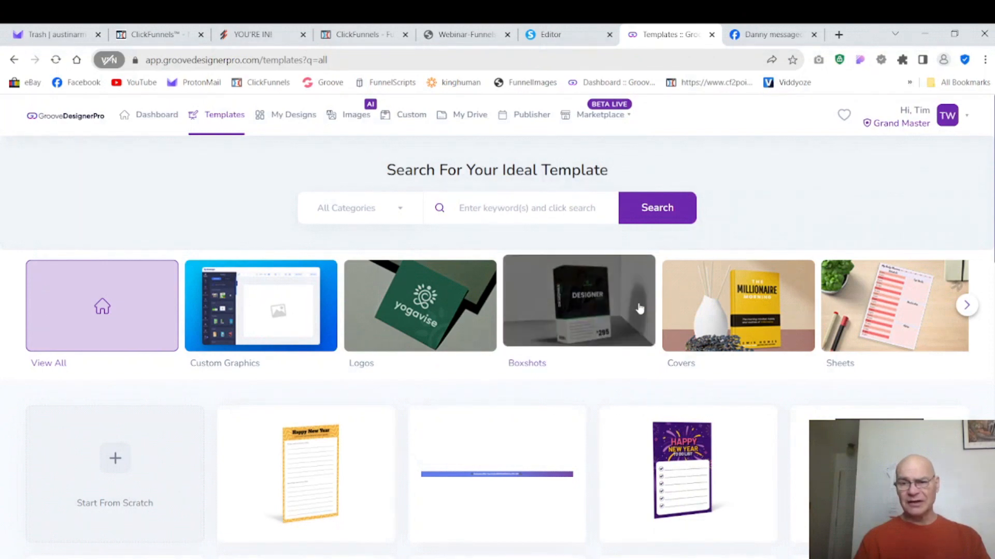
- Open the Sheets template category and look through its worksheet designs
click(855, 309)
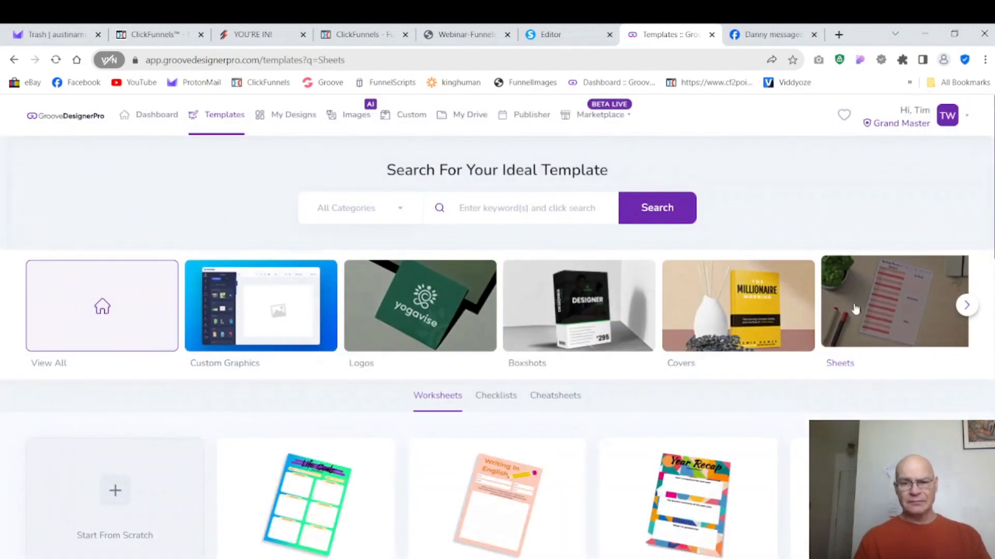
scroll(975, 262, down, 8)
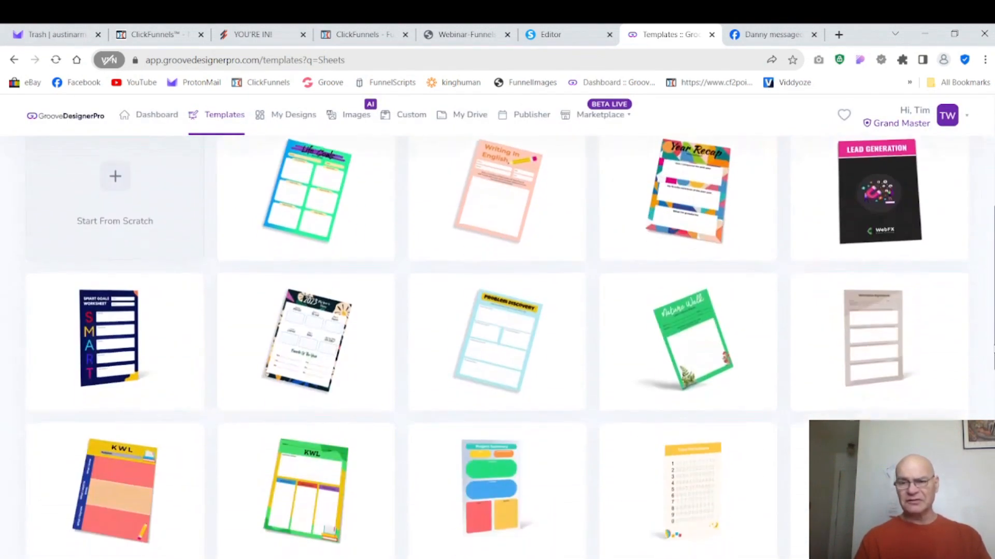
scroll(498, 347, down, 8)
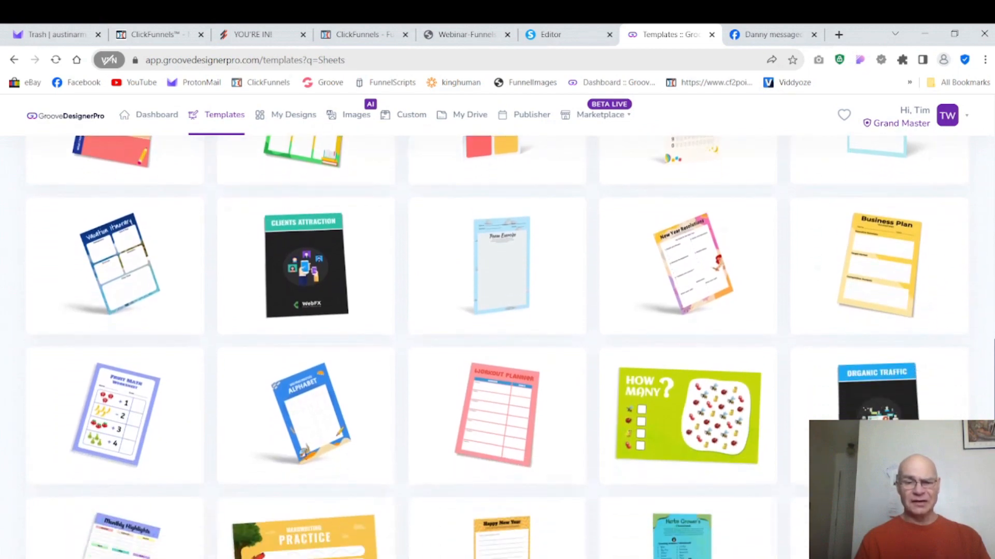
scroll(497, 347, up, 15)
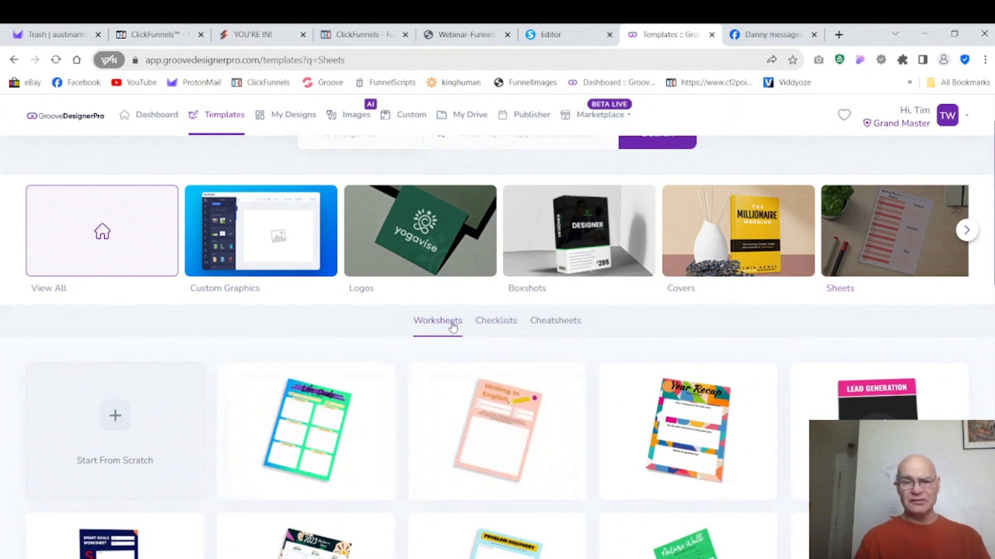
scroll(637, 328, down, 1)
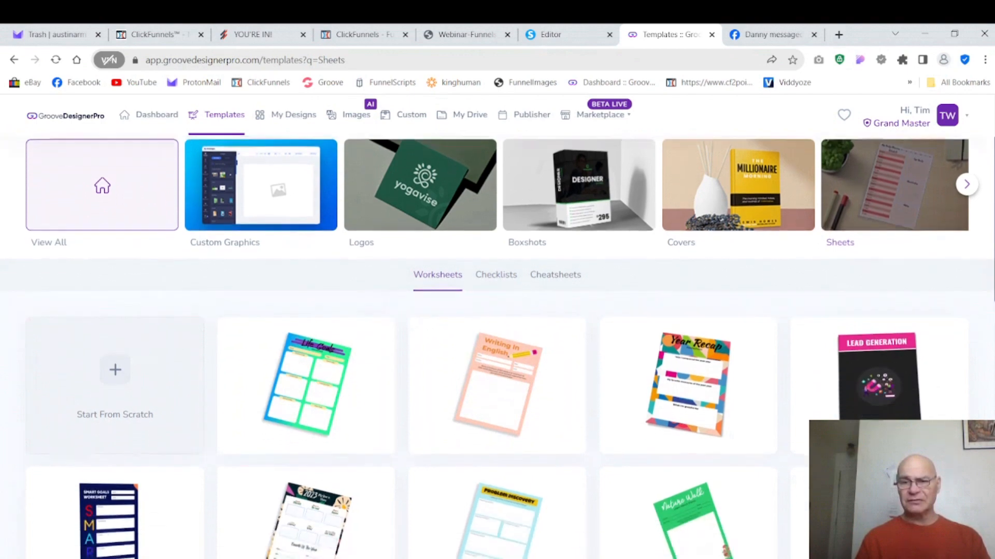
scroll(497, 341, down, 2)
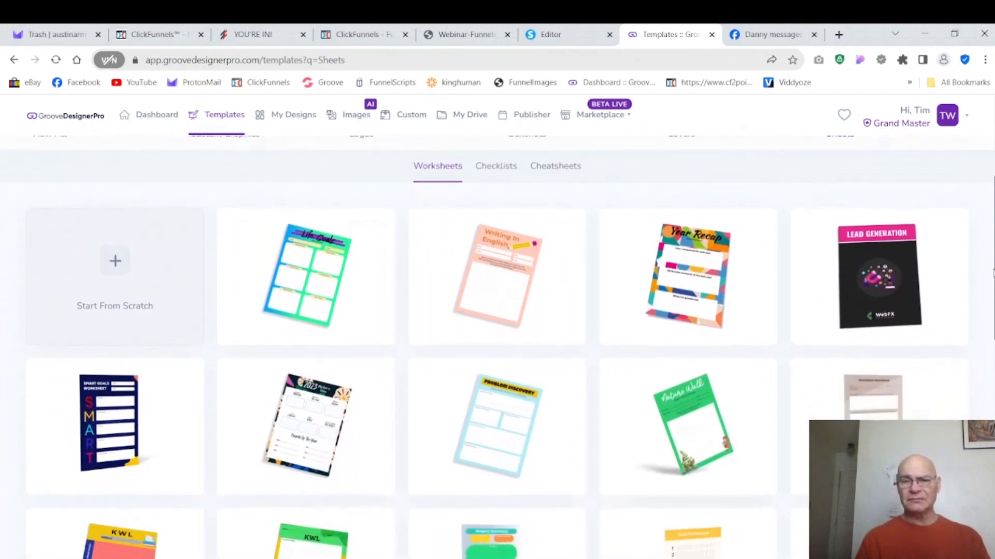
- Browse the Checklists and Cheatsheets templates within the Sheets category
click(498, 165)
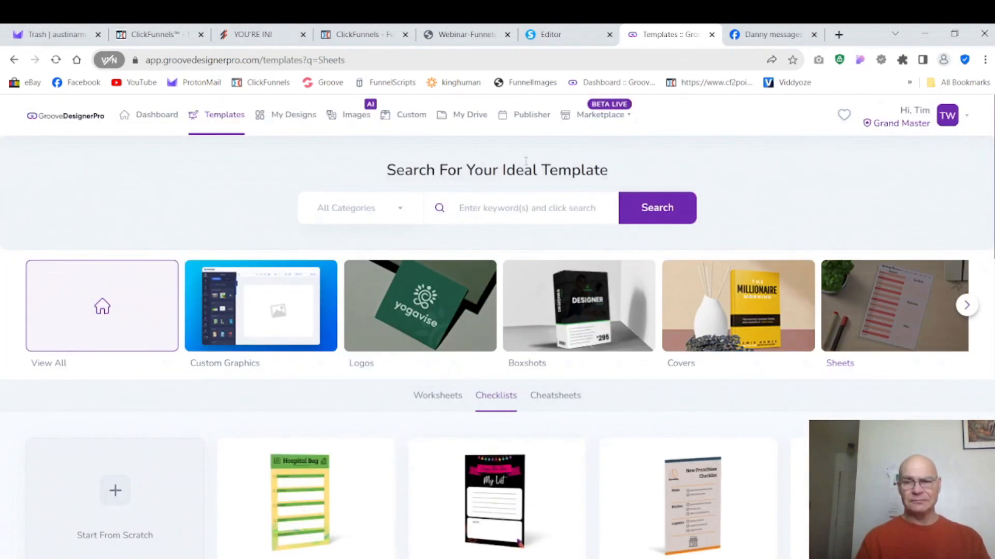
scroll(662, 156, down, 4)
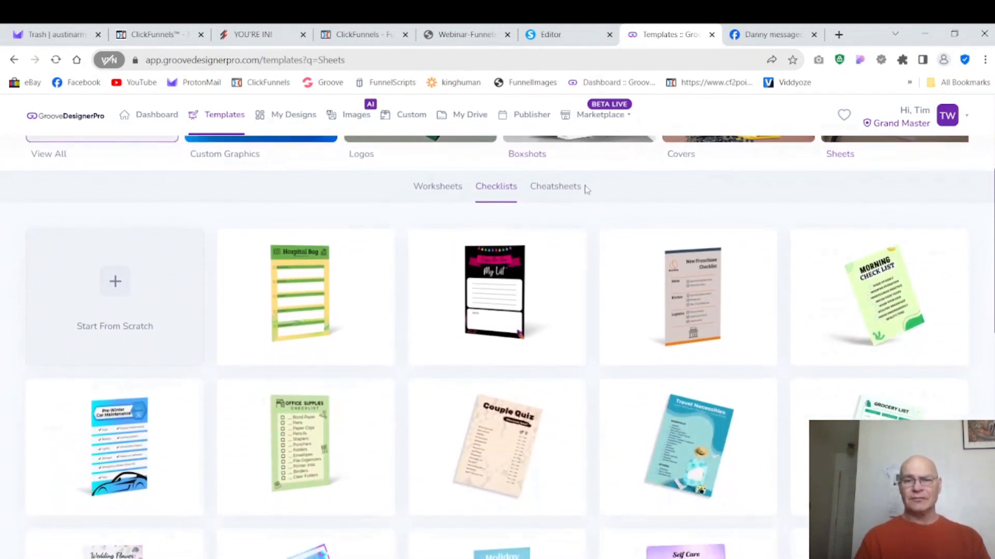
click(567, 188)
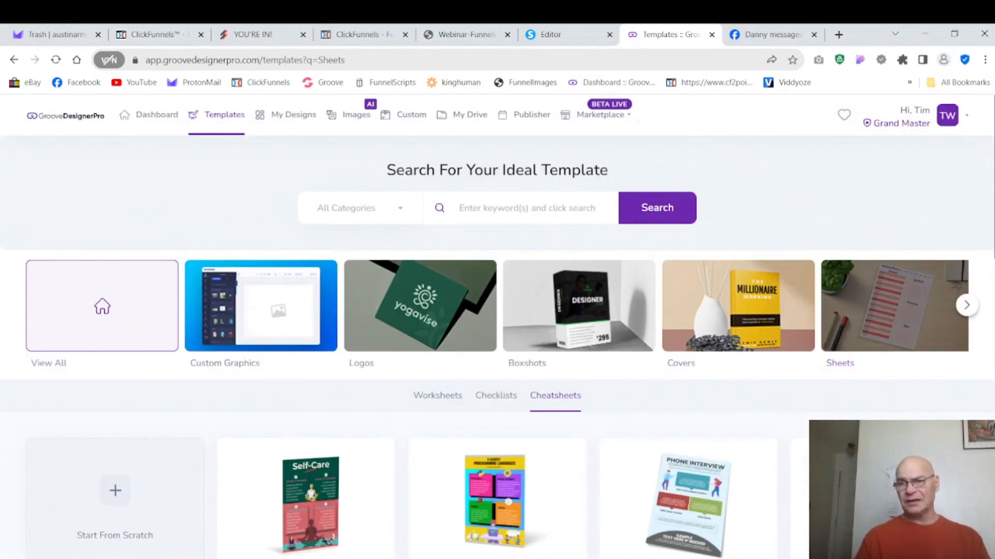
scroll(497, 337, down, 4)
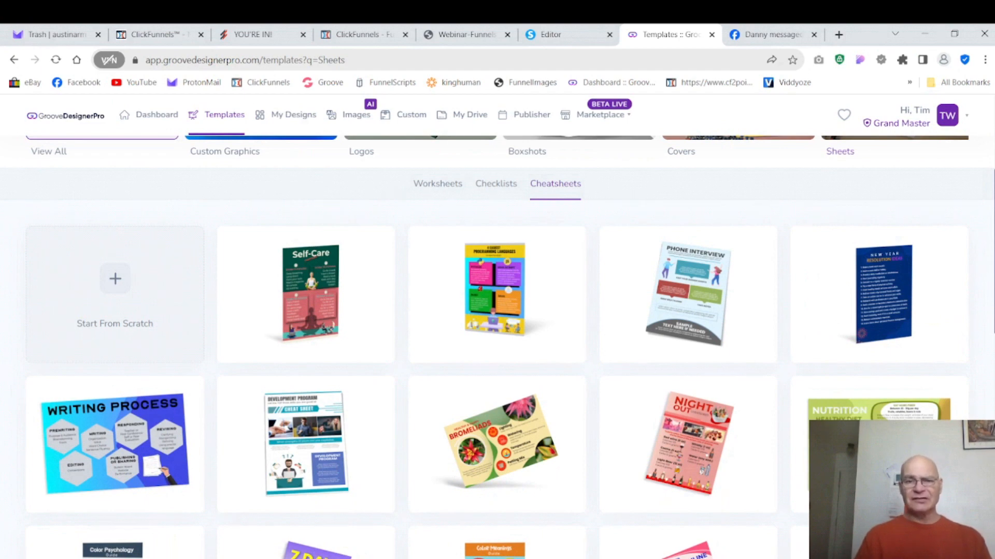
- Return to the Worksheets templates, preview the Content Creations design and close the preview
click(443, 185)
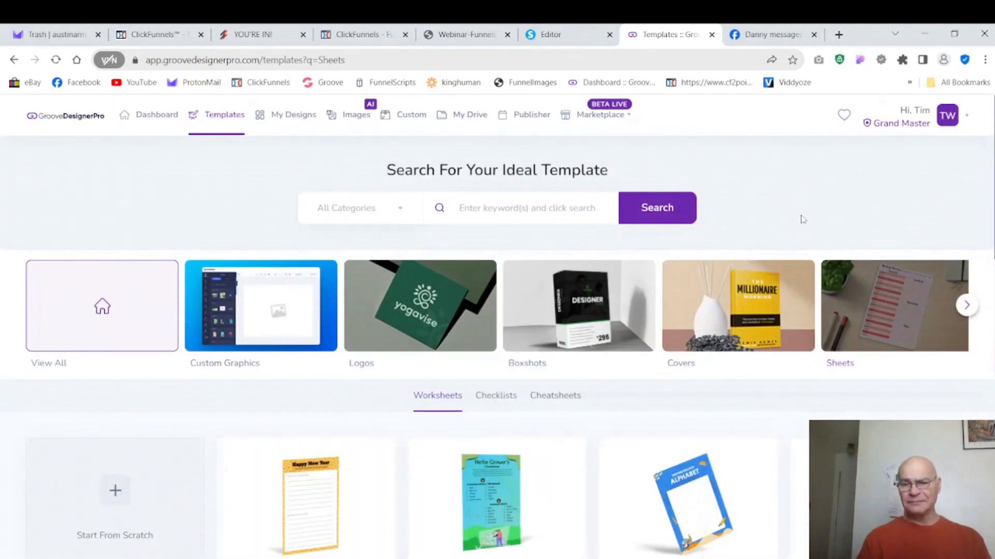
scroll(803, 219, down, 10)
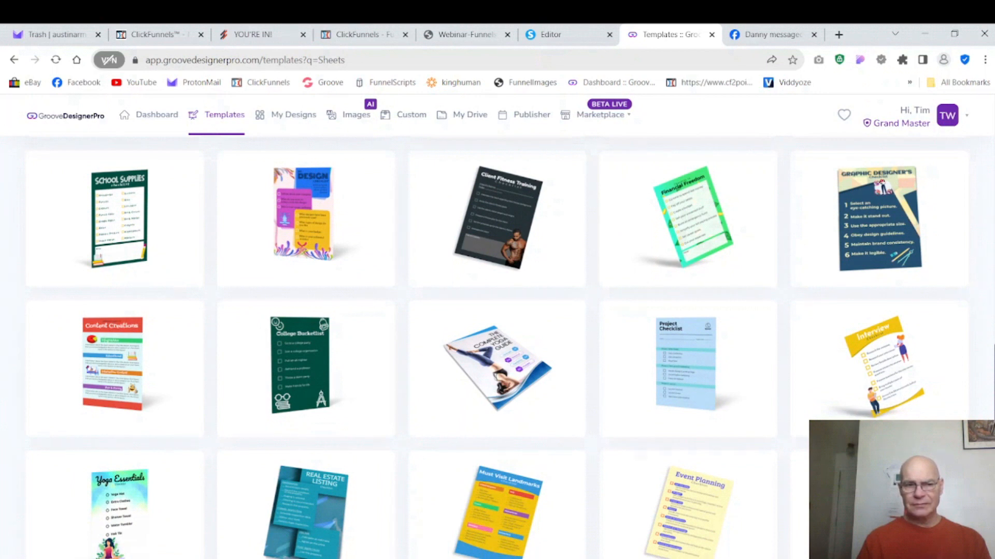
mouse_move(70, 409)
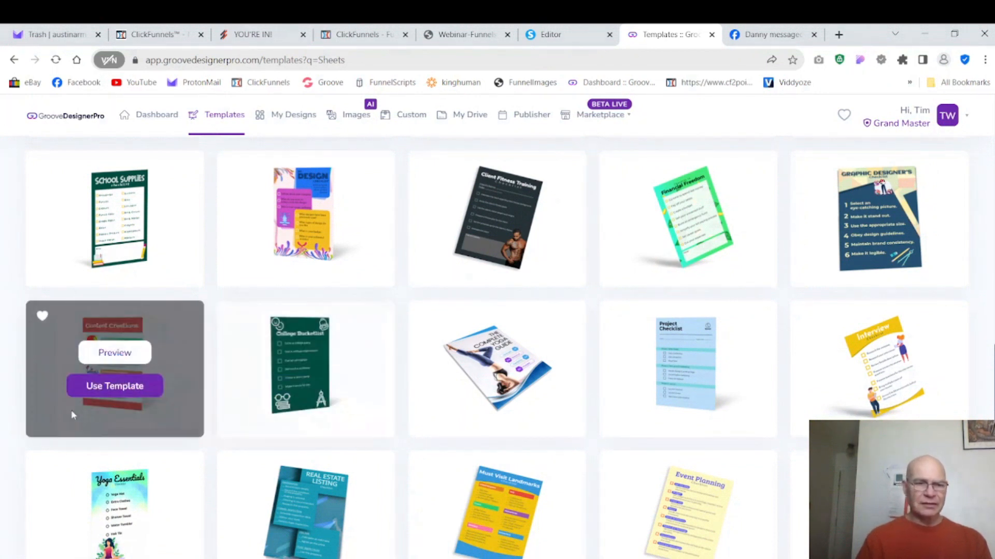
click(115, 353)
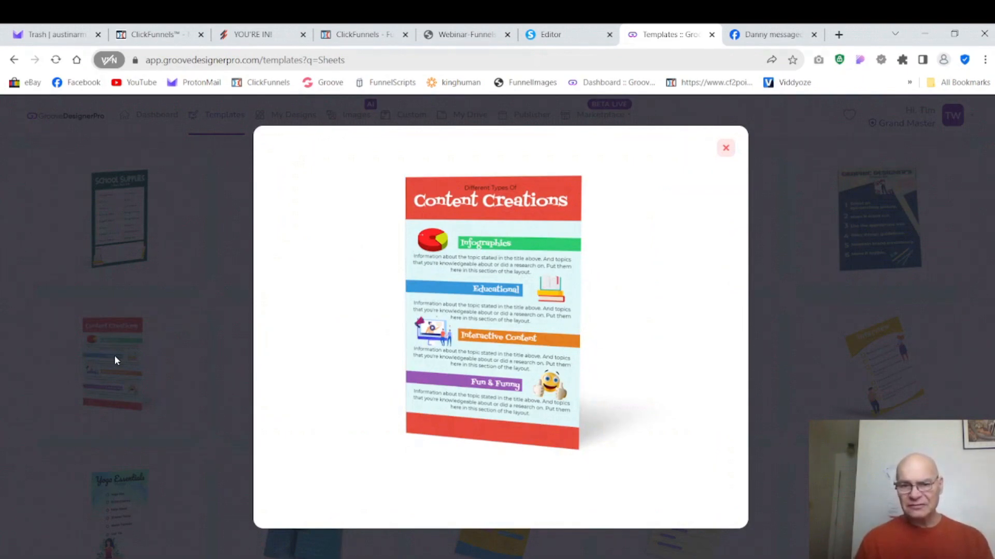
click(725, 149)
- Create a design from the Content Creations template with the title "Sheets Demo 1"
mouse_move(89, 394)
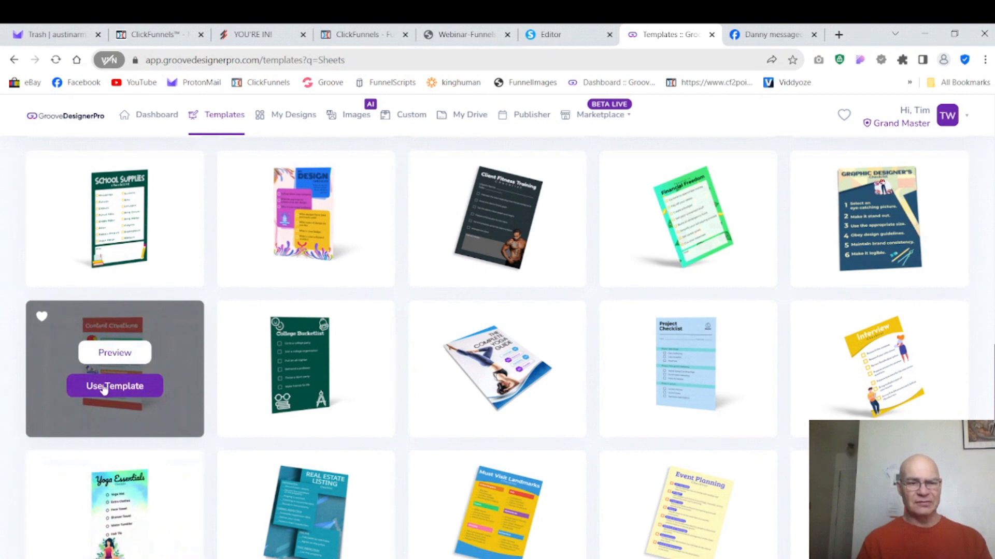
click(105, 389)
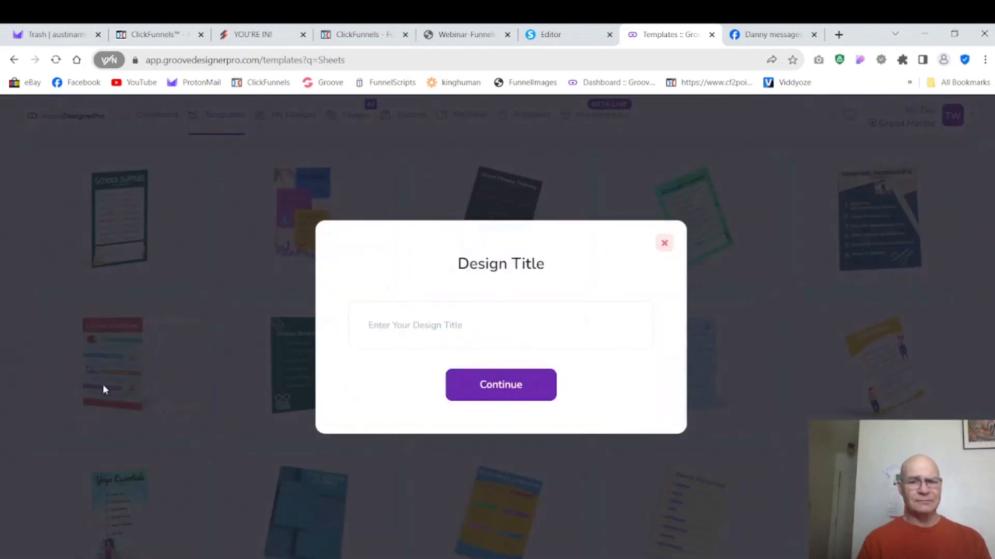
click(390, 342)
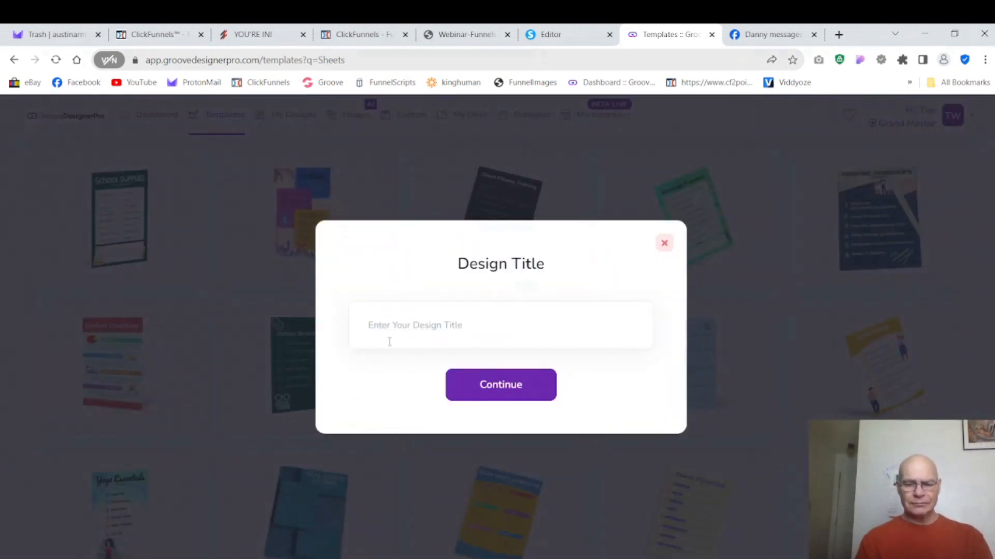
text(Shett)
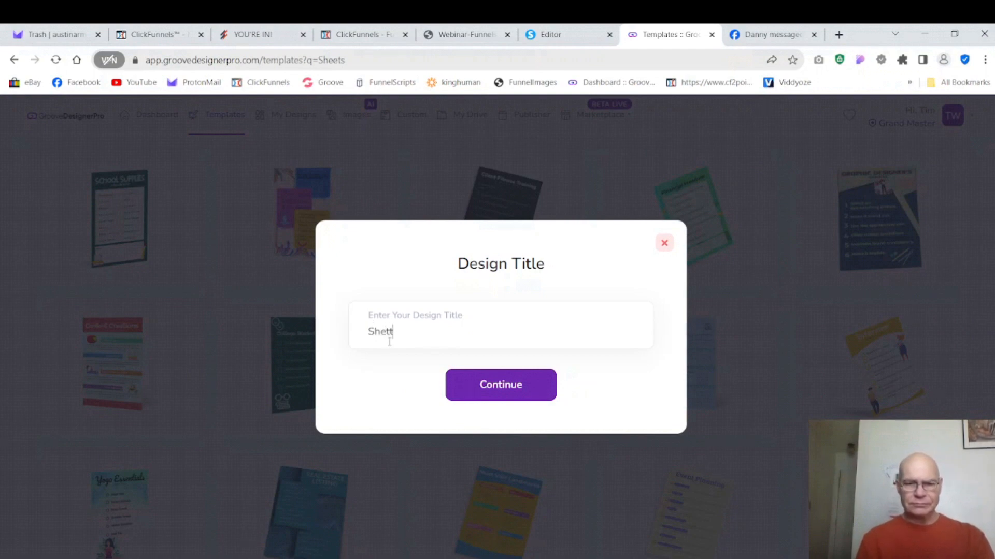
key(BackSpace)
key(BackSpace)
text(et)
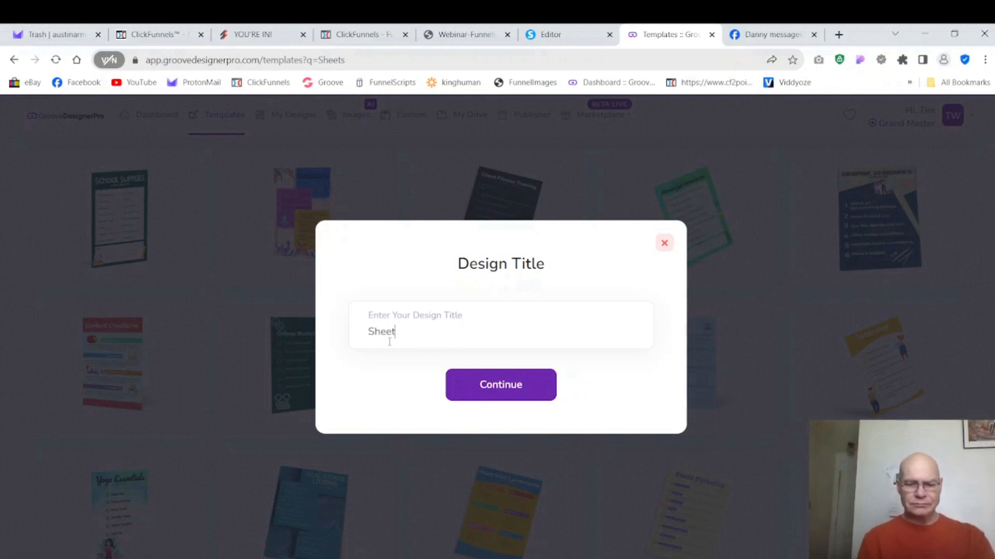
text(s Demo )
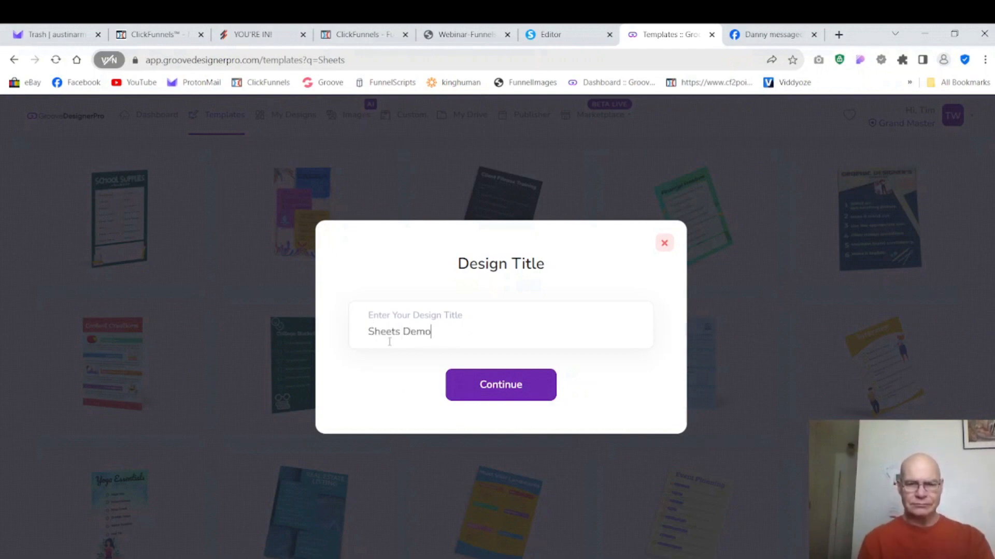
text(1)
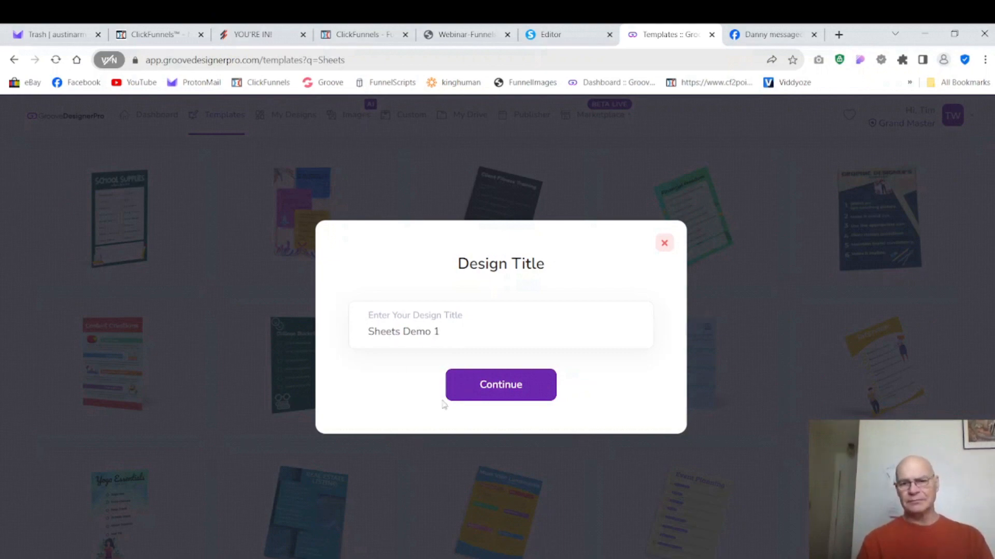
click(473, 394)
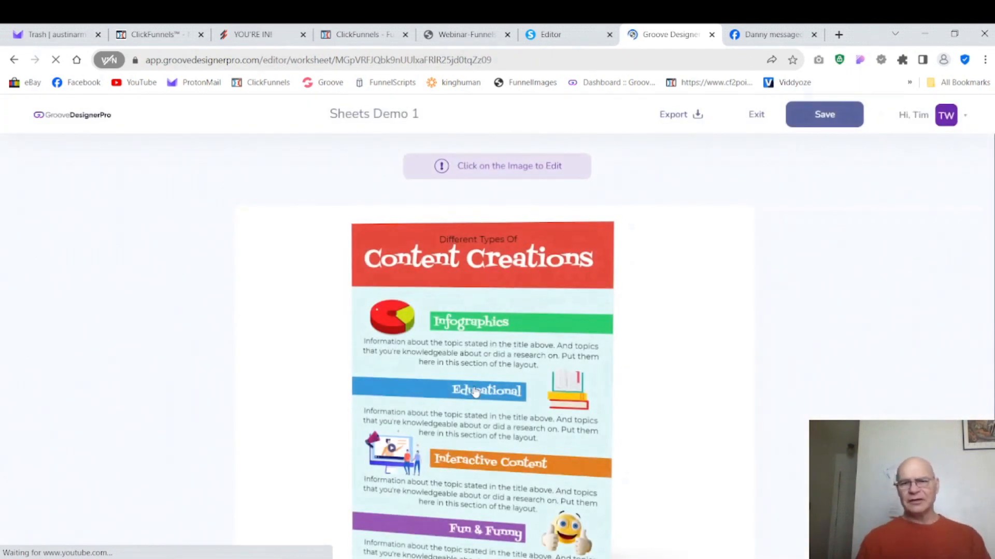
- Open the Content Creations sheet image for editing
scroll(452, 277, down, 1)
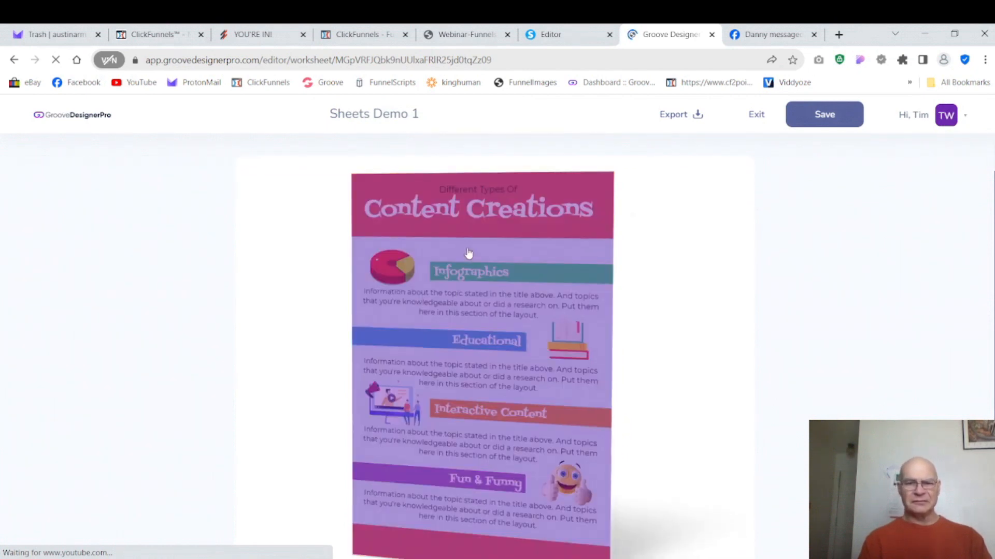
click(492, 261)
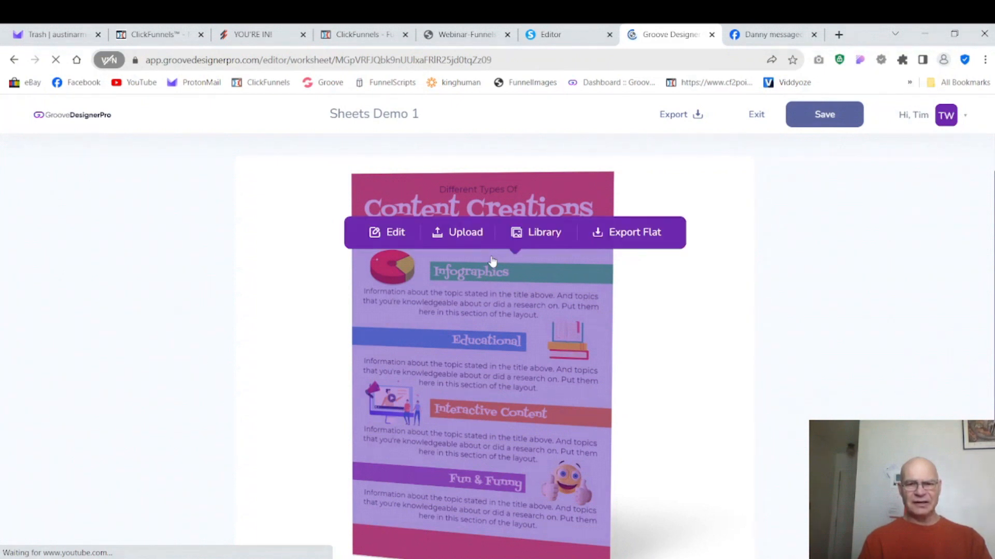
click(396, 233)
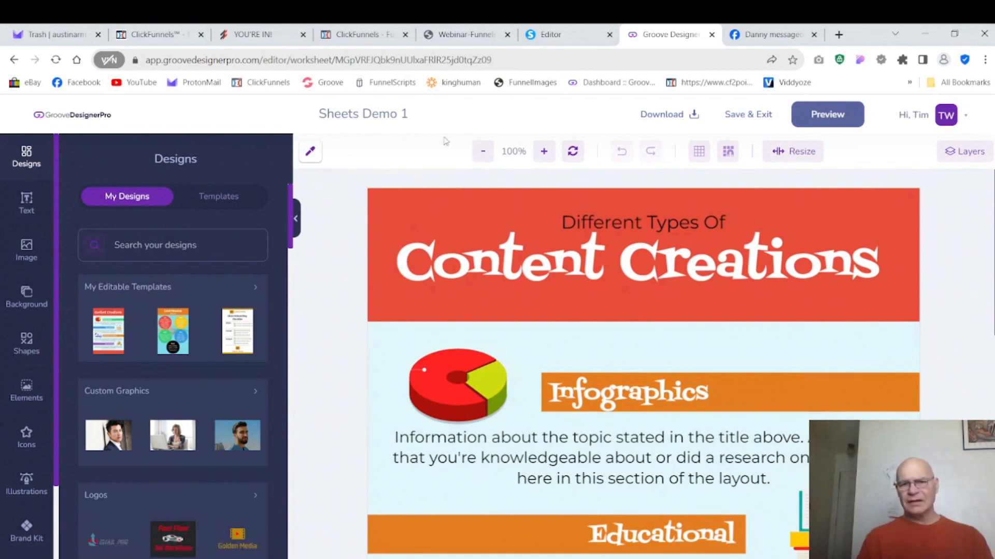
- Examine the editable settings of the header banner, the Content Creations title and the pie chart illustration
click(482, 152)
click(482, 152)
click(482, 152)
click(481, 153)
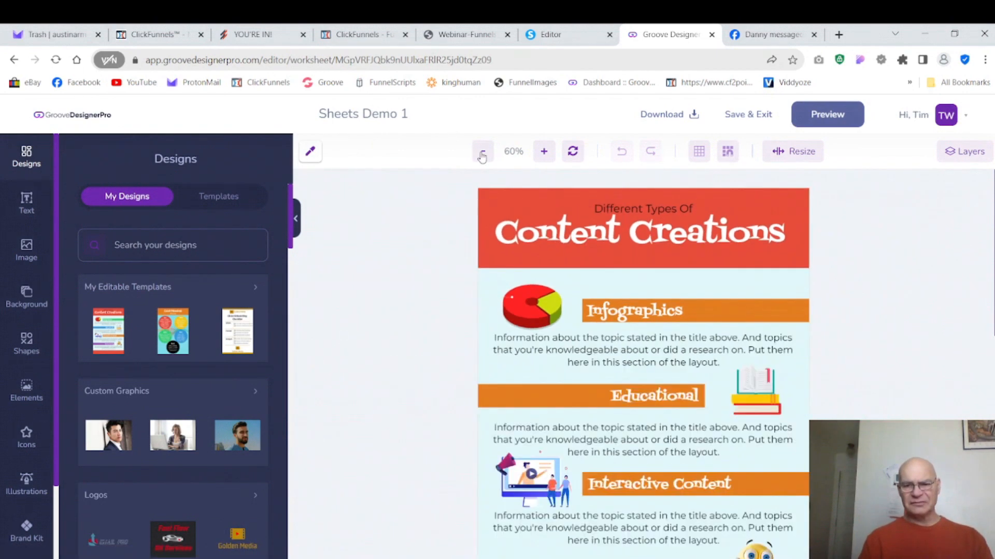
click(482, 152)
click(482, 152)
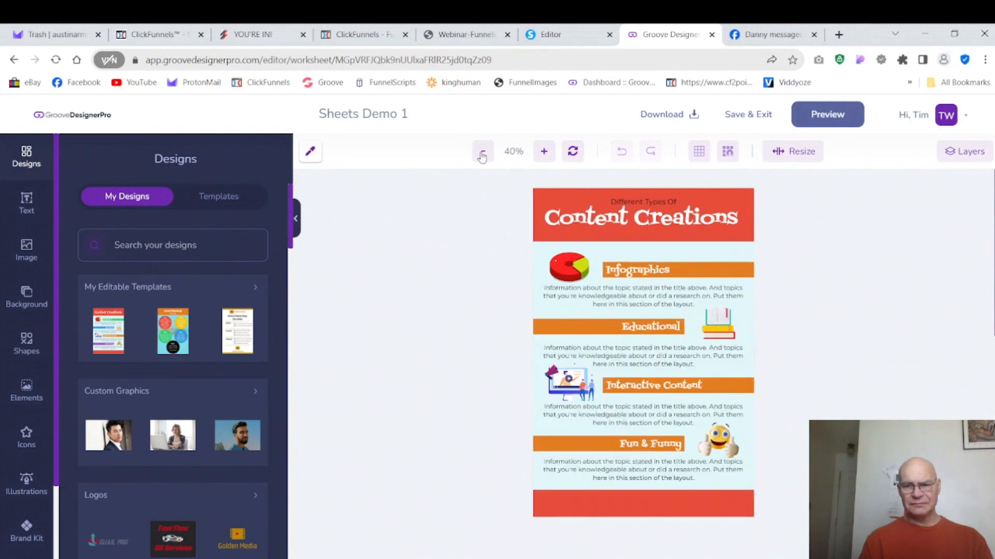
click(740, 205)
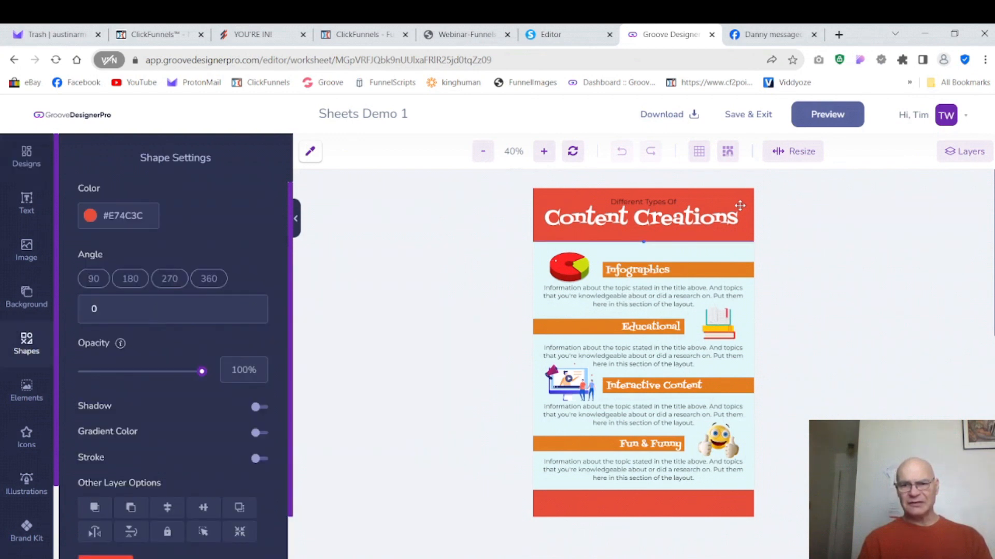
click(711, 217)
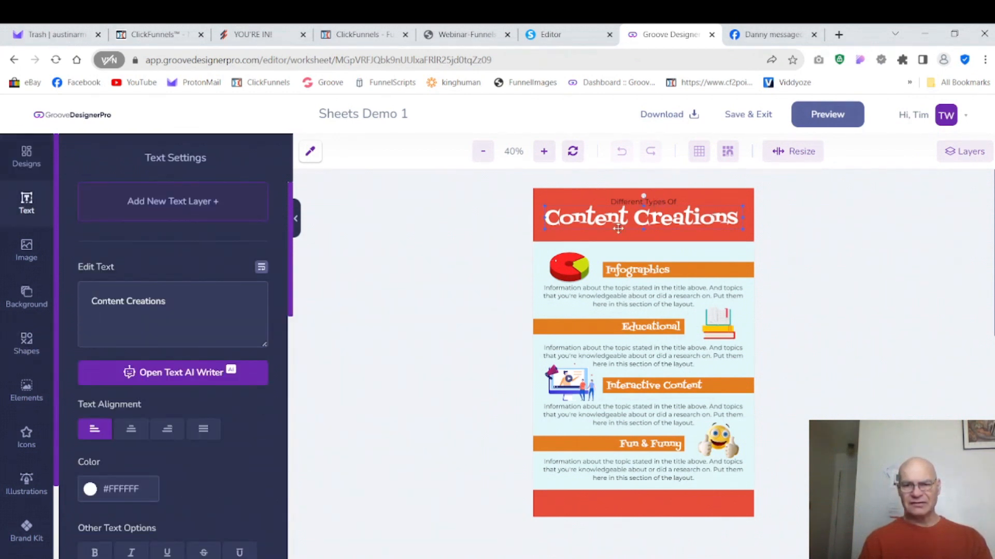
click(598, 235)
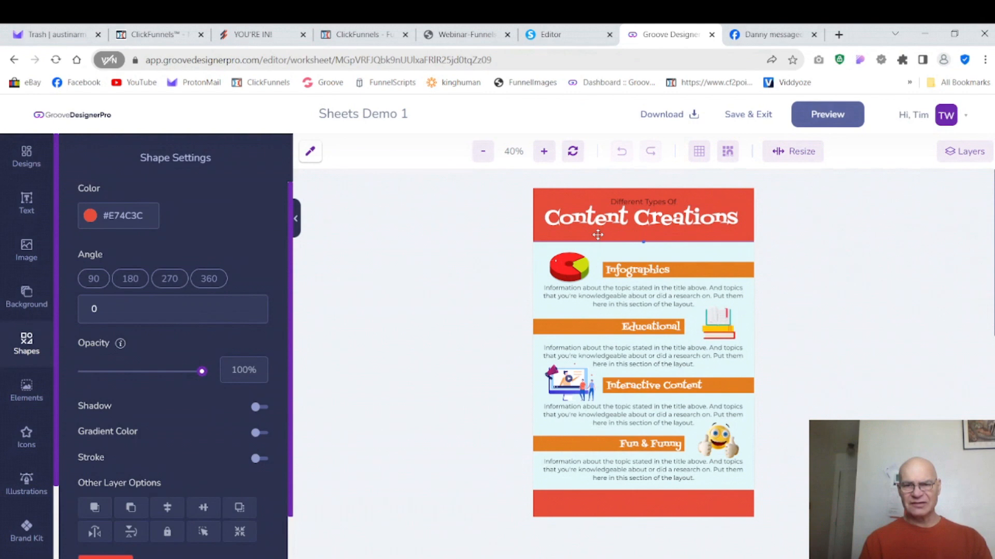
click(576, 259)
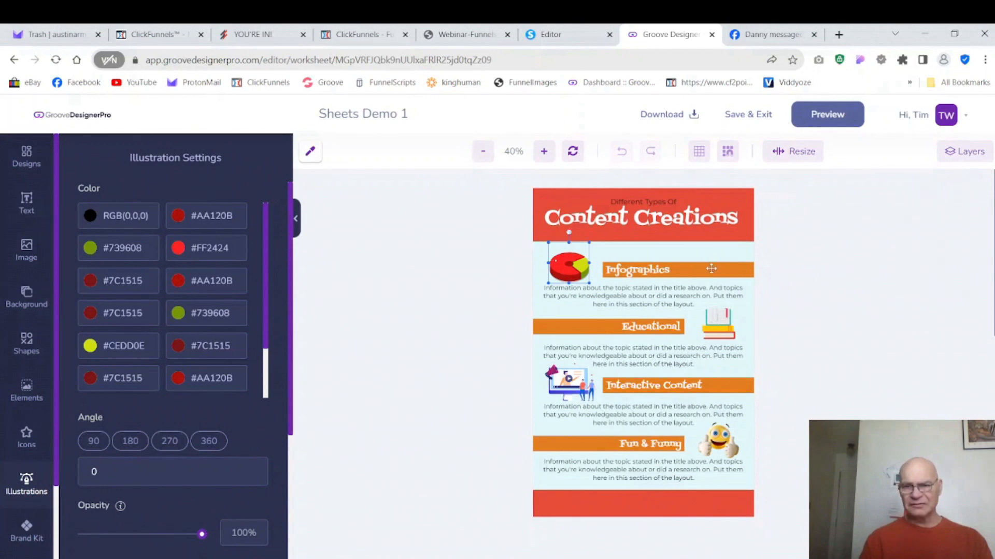
- Change the header banner's fill colour to 3066BE
click(625, 231)
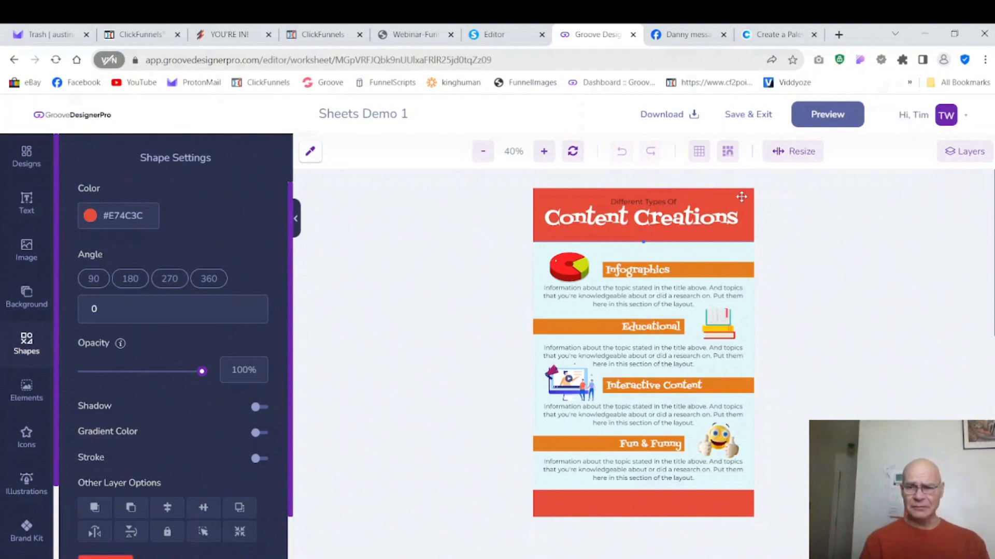
click(152, 219)
key(BackSpace)
key(ctrl+a)
key(BackSpace)
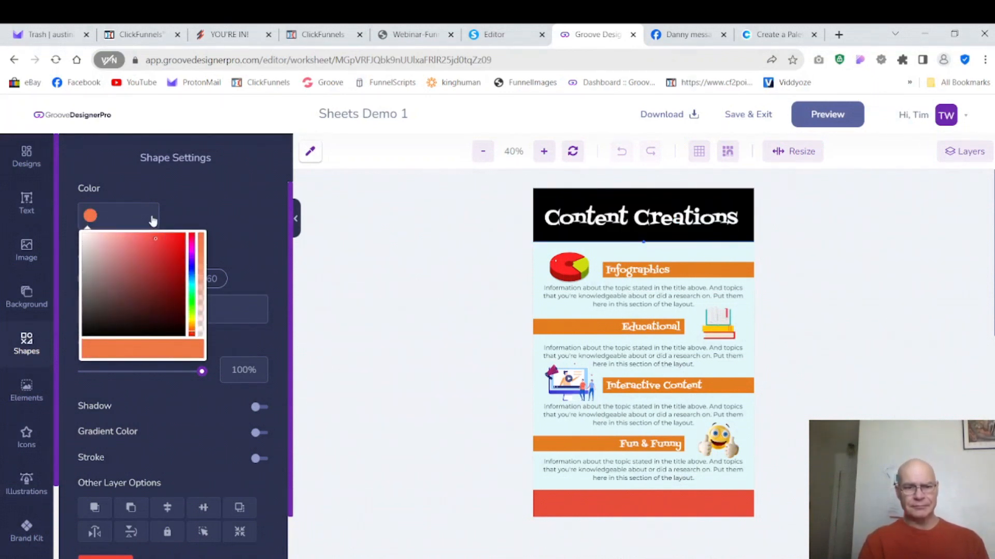
text(3066BE)
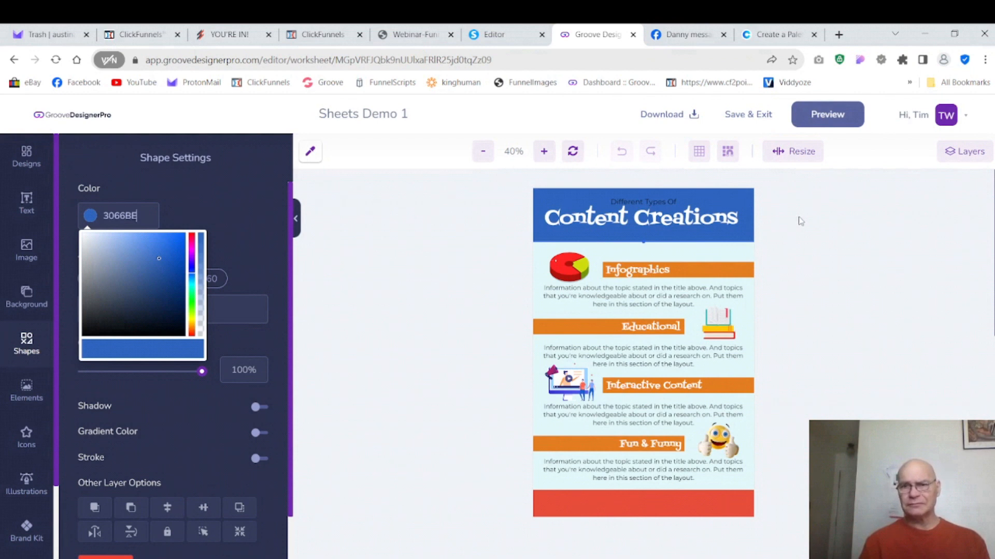
- Change the fill colour of the bar behind the Infographics heading to 60AFFF
click(694, 270)
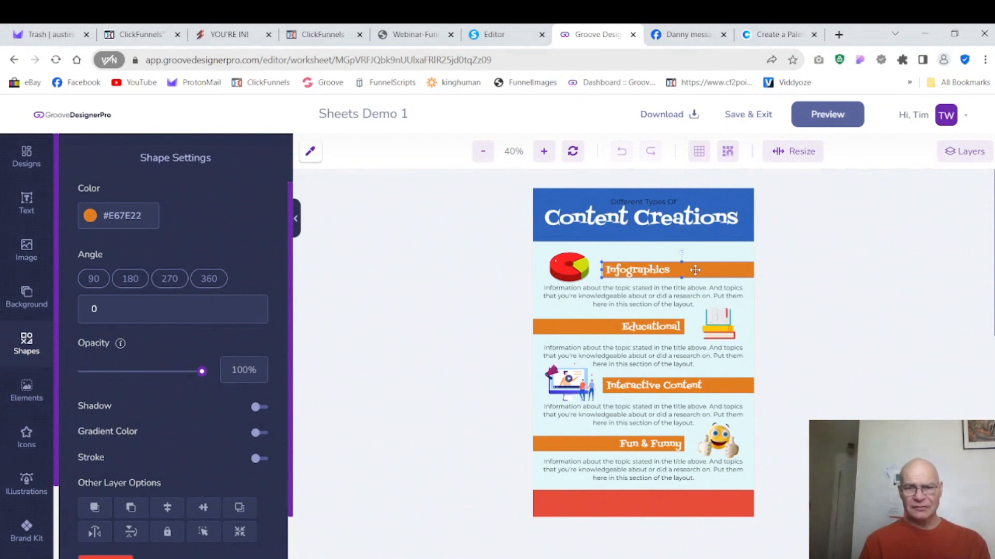
click(150, 216)
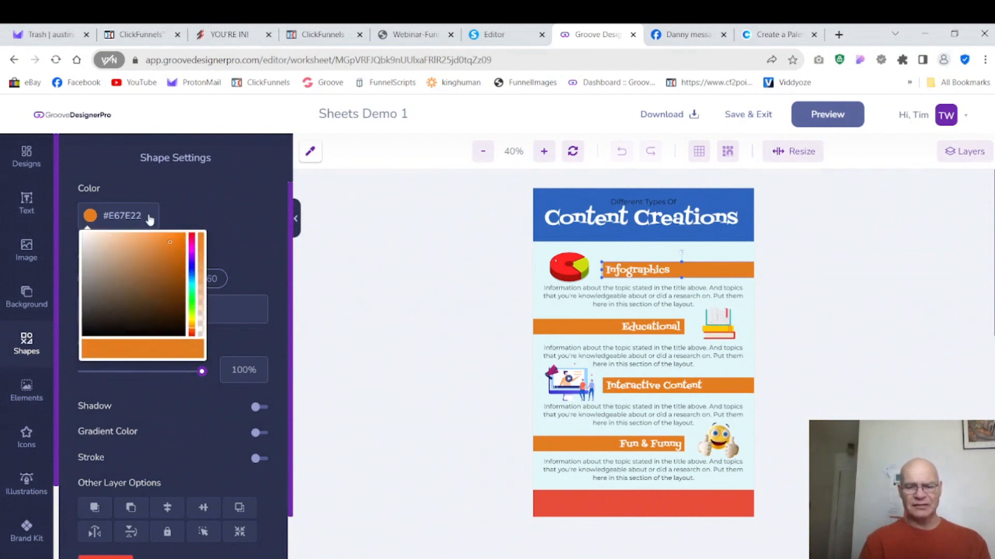
double_click(149, 219)
key(BackSpace)
text(60AFFF)
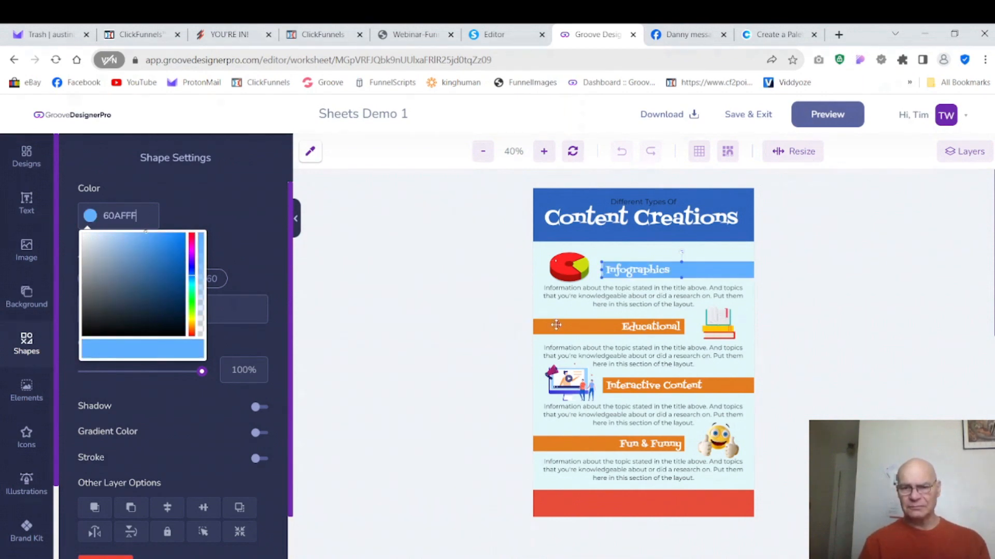
- Change the fill colour of the bar behind the Educational heading to 60AFFF
click(556, 325)
click(150, 217)
double_click(151, 220)
key(BackSpace)
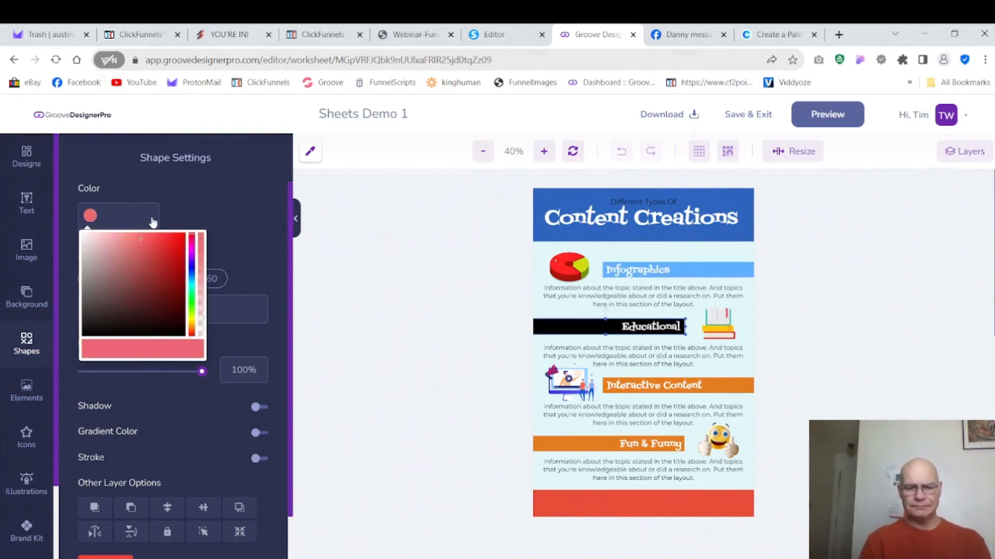
text(#60AFFF)
- Change the fill colour of the bar behind the Interactive Content heading to 60AFFF
click(648, 385)
click(145, 223)
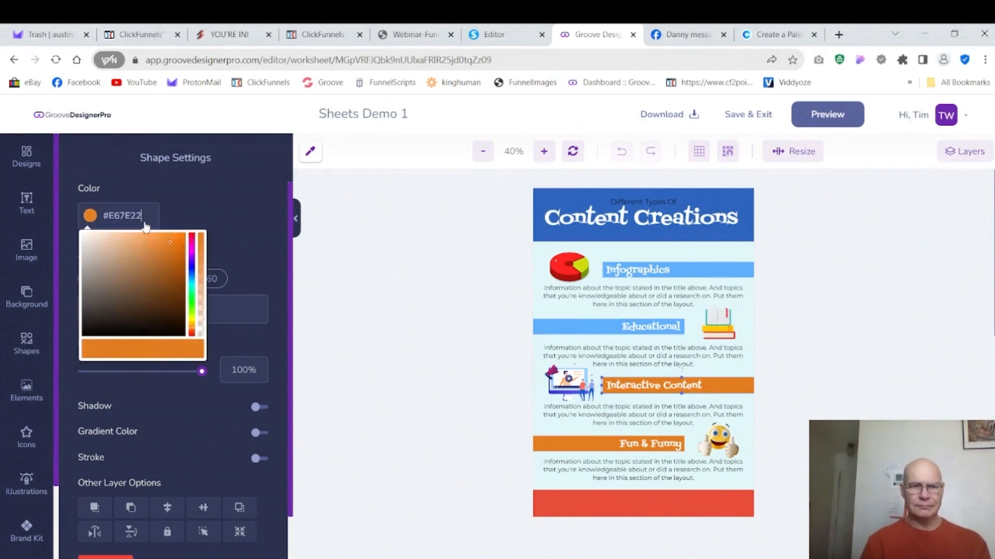
double_click(144, 220)
key(BackSpace)
text(60AFFF)
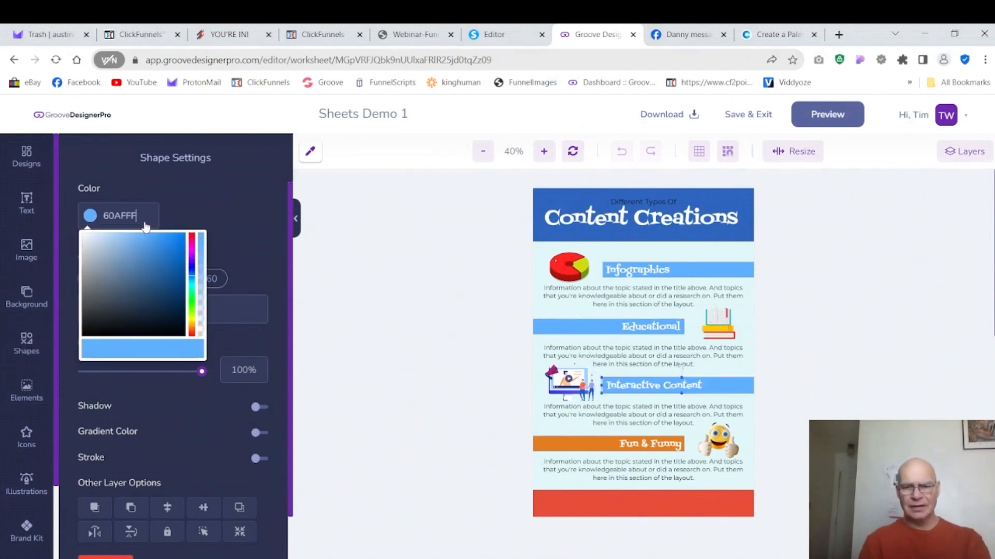
- Change the fill colour of the bar behind the Fun & Funny heading to 60AFFF
click(596, 451)
click(145, 222)
key(BackSpace)
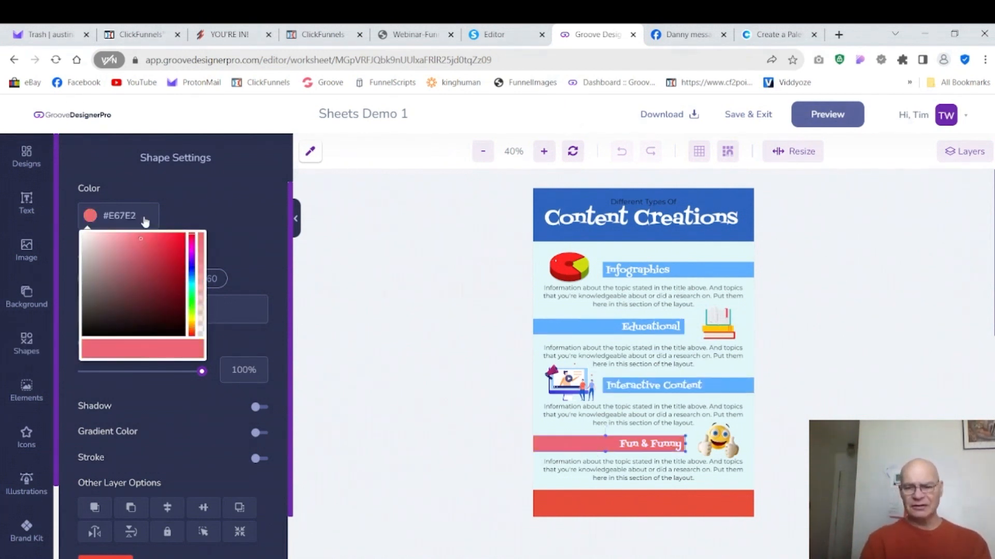
key(BackSpace)
key(BackSpace)
key(BackSpace)
key(BackSpace)
key(BackSpace)
text(60AFFF)
click(477, 318)
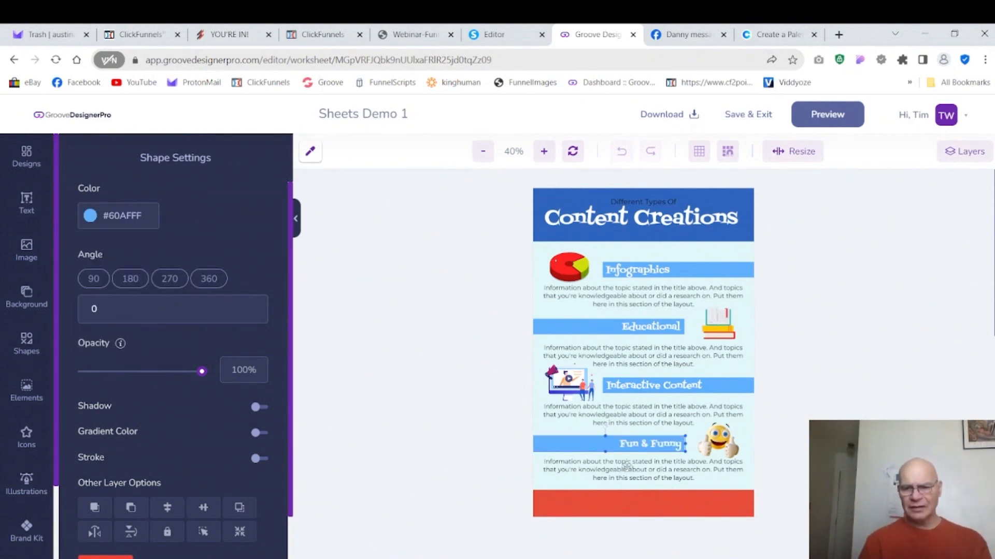
- Replace the red footer bar's fill colour with the same dark blue as the header banner
click(726, 498)
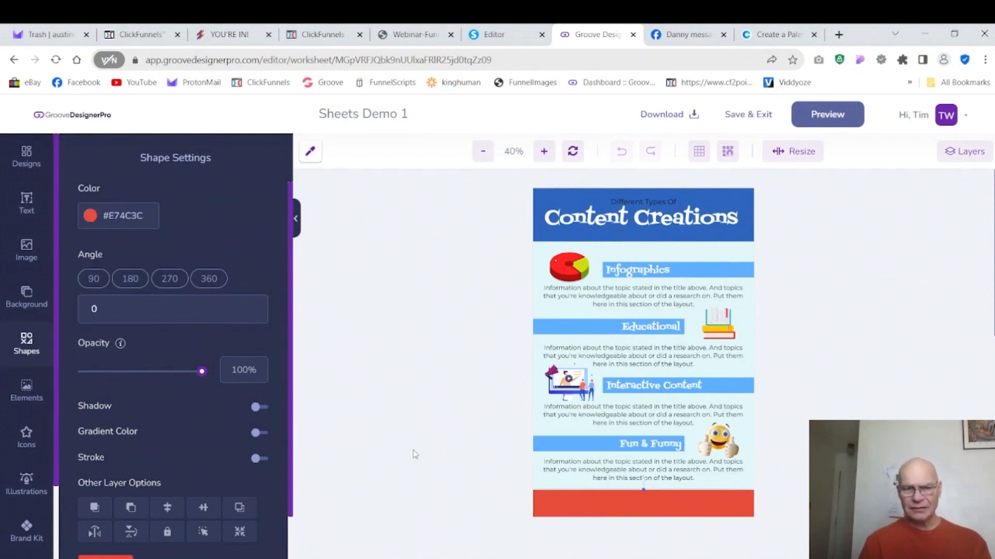
click(152, 221)
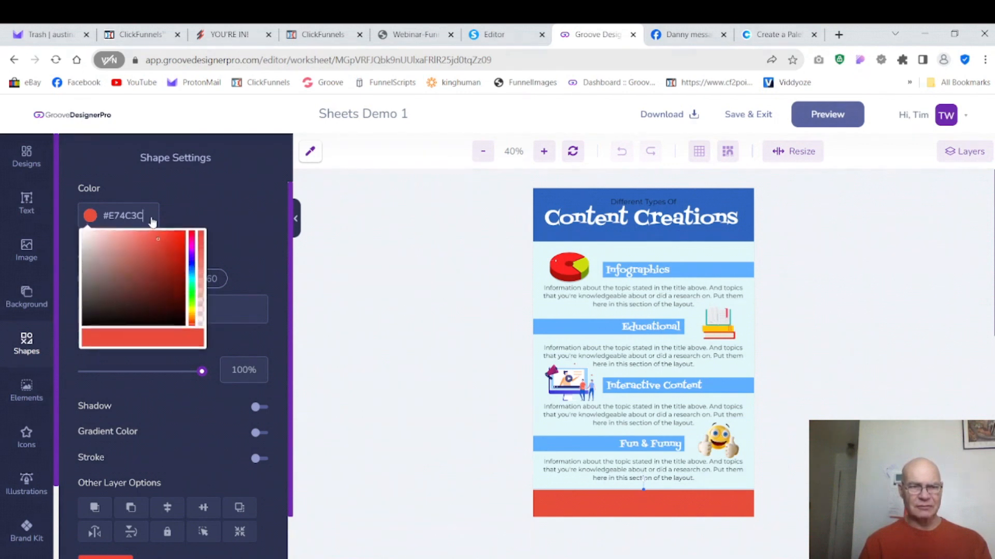
key(BackSpace)
key(BackSpace)
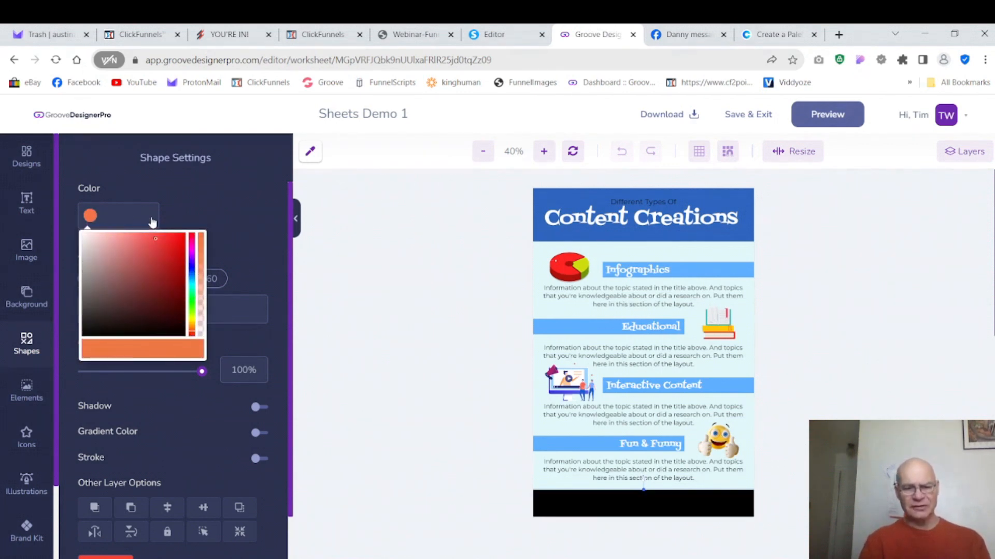
- Examine the colour settings of the pie chart and books illustrations and browse the categories of the illustrations library
click(568, 265)
click(723, 322)
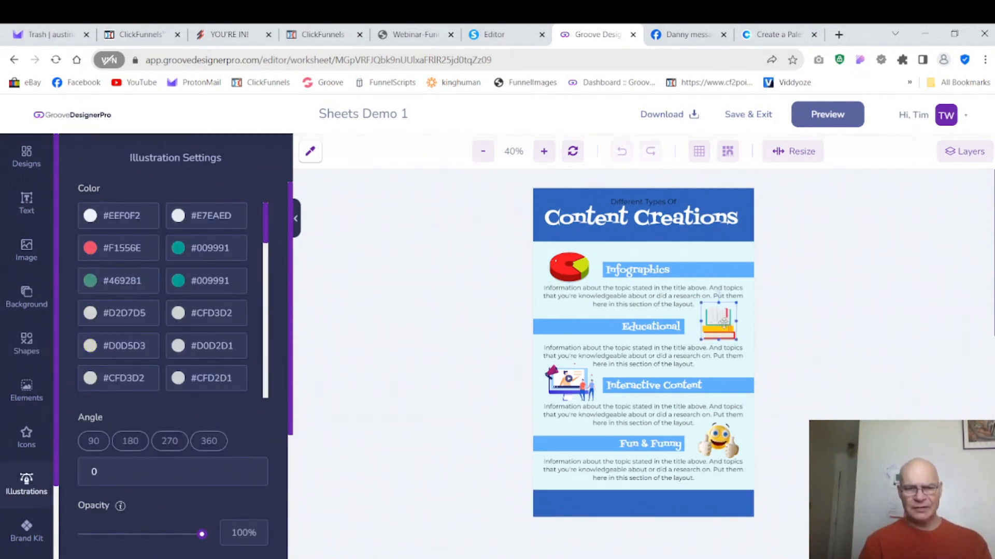
click(25, 484)
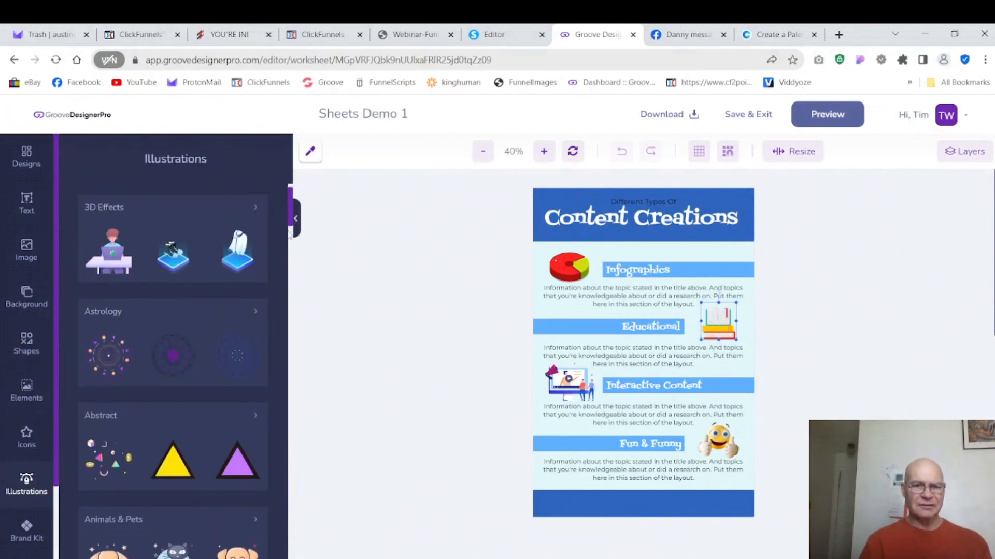
scroll(279, 331, down, 20)
scroll(278, 438, down, 15)
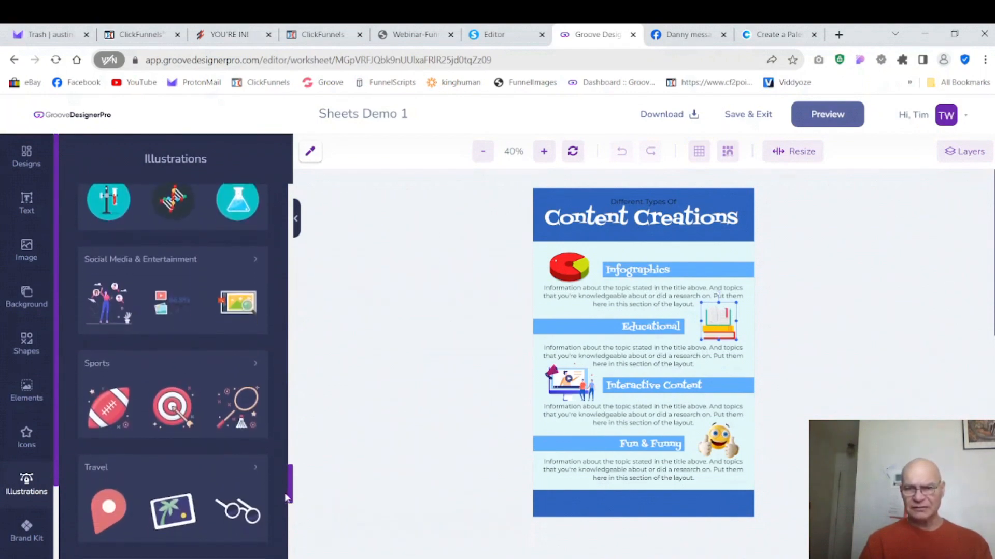
drag(286, 499, 282, 201)
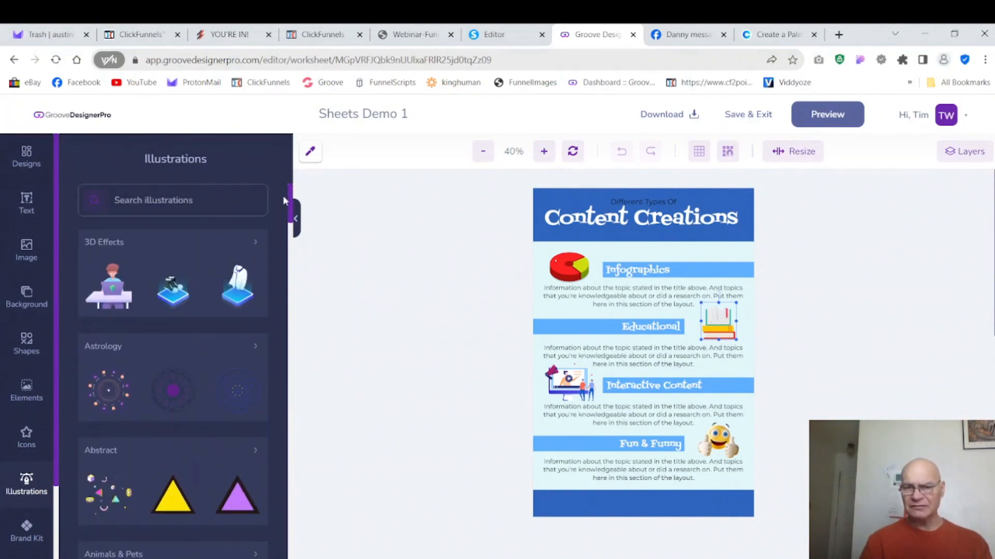
click(685, 257)
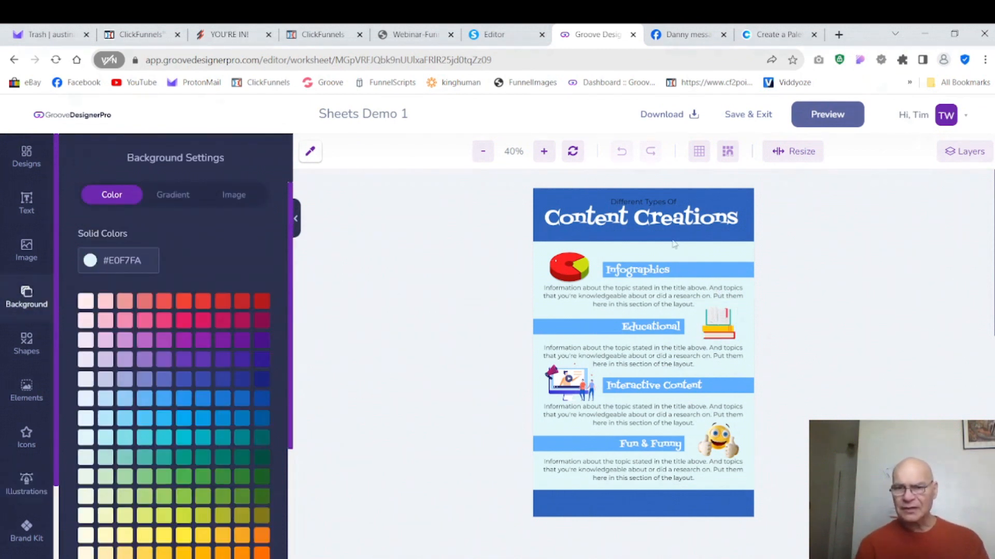
- Change the text colour of the "Different Types Of" line above the title to #FFFFFF
click(663, 203)
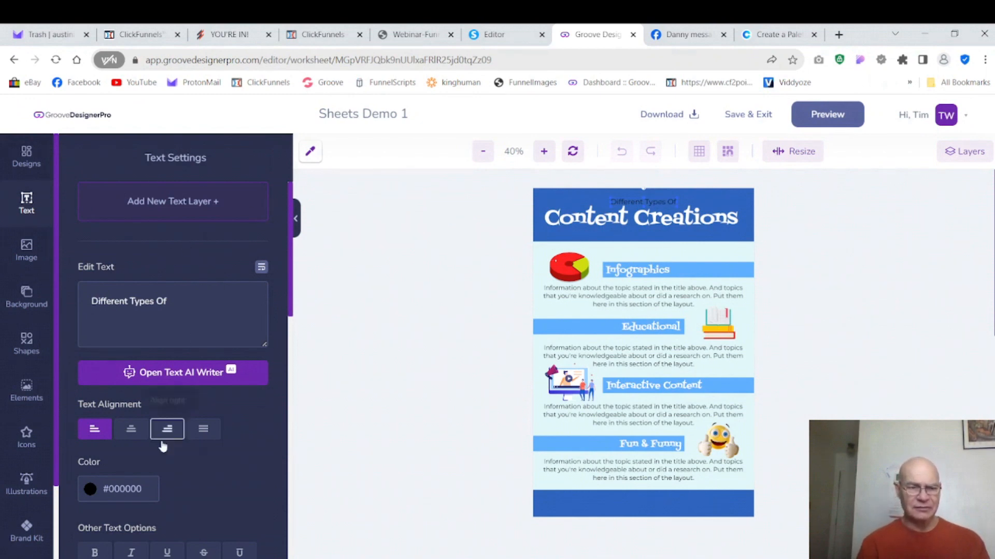
click(130, 490)
key(ctrl+a)
text(#FFFFFF)
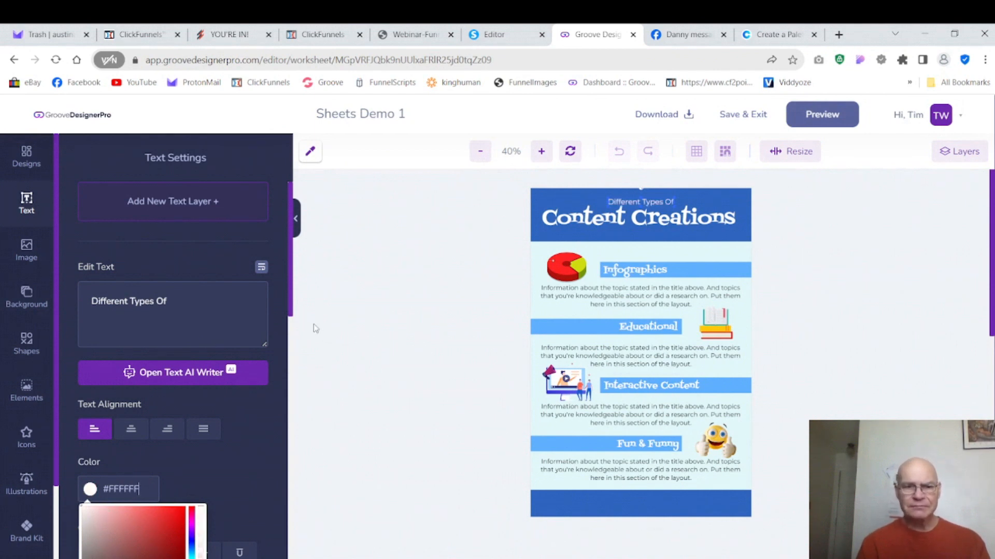
scroll(290, 276, down, 2)
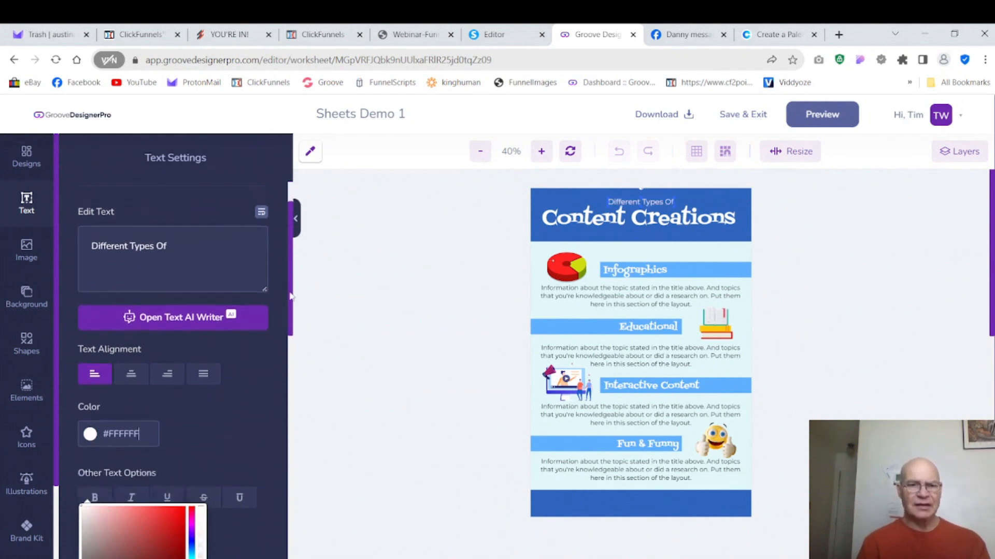
click(266, 334)
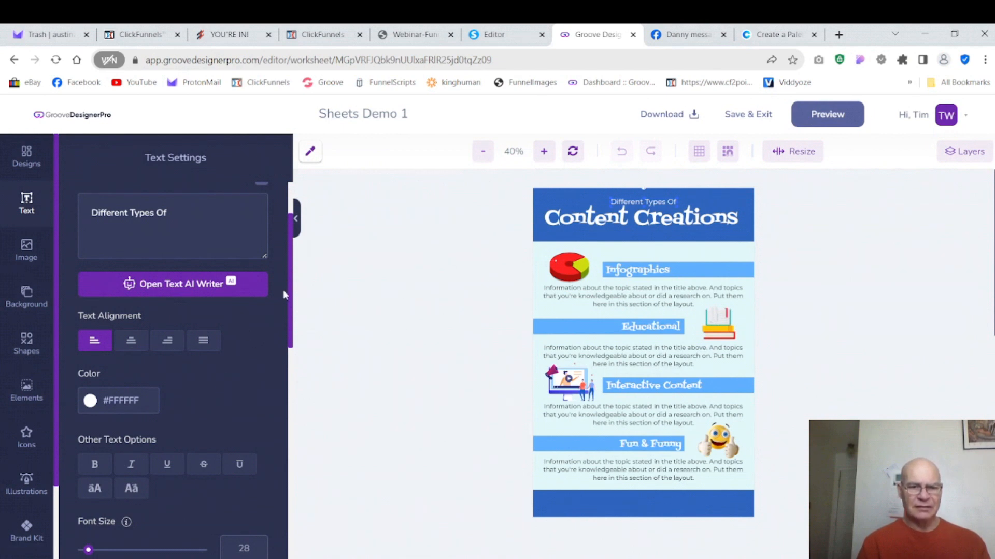
- Enlarge the "Different Types Of" text to font size 34 and move it slightly up, centred above the title
scroll(275, 321, down, 4)
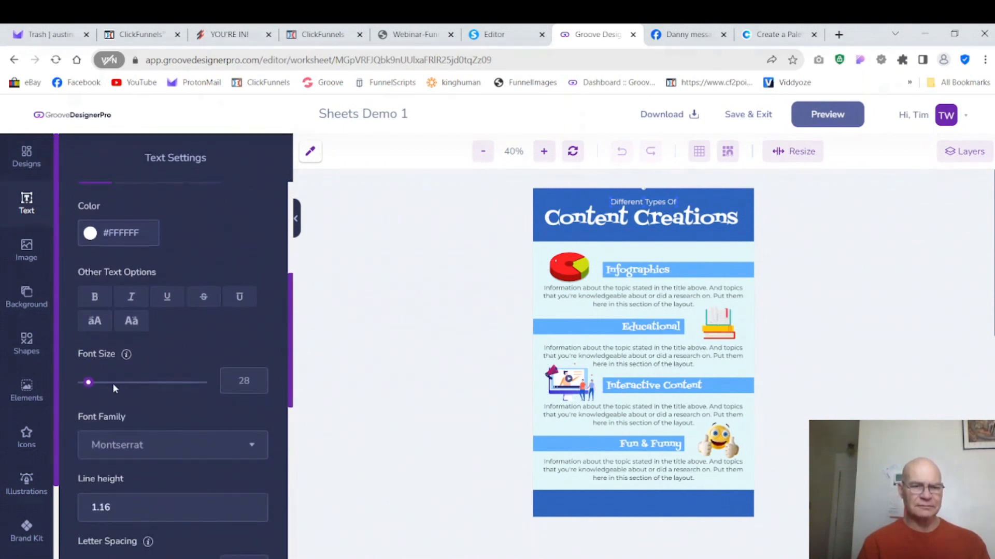
drag(88, 385, 91, 385)
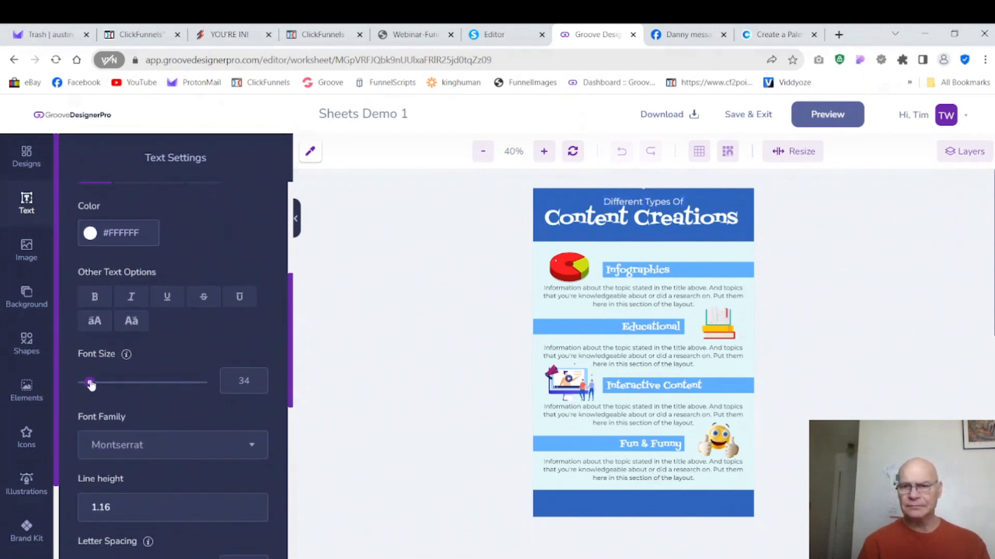
drag(634, 206, 634, 201)
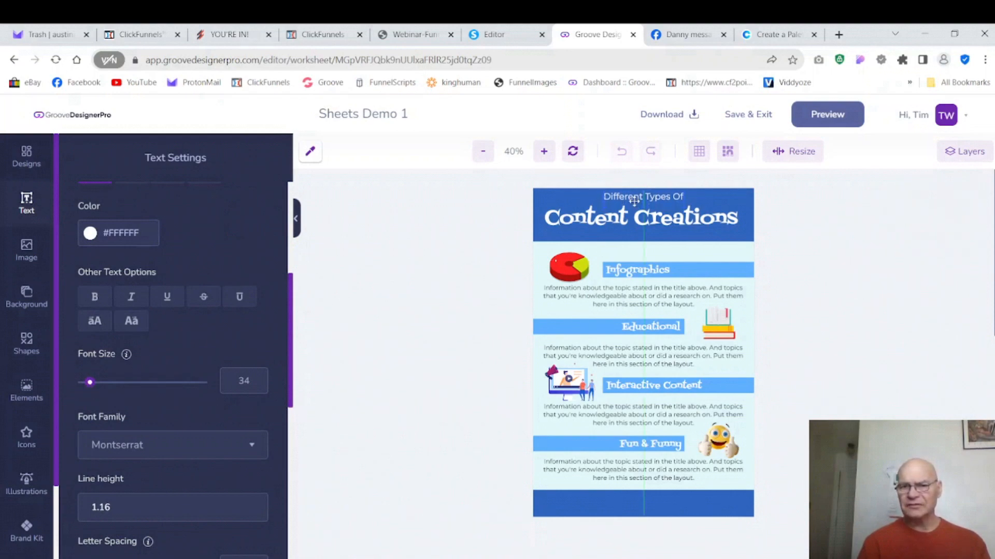
click(680, 234)
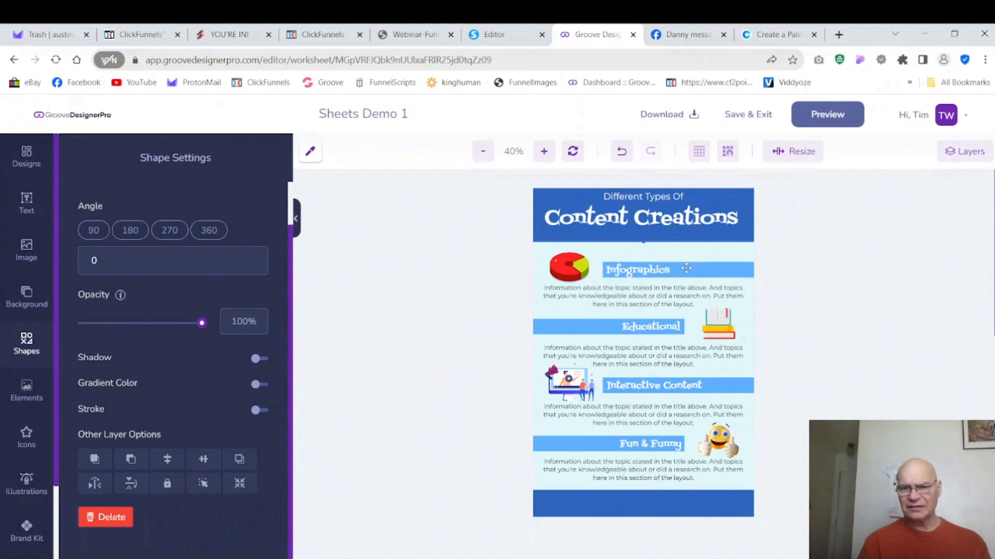
- Change the font family of the Infographics heading to Keania One
click(659, 272)
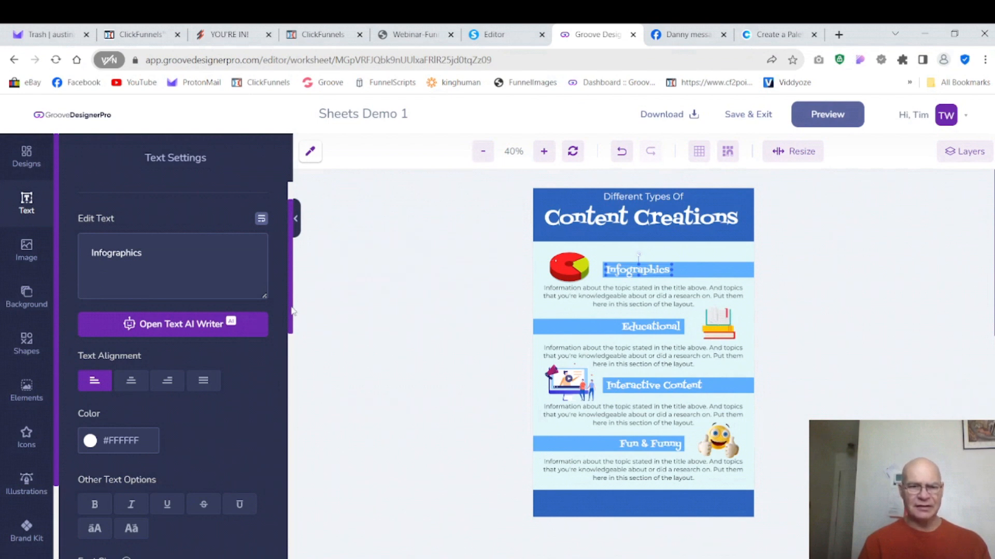
drag(292, 311, 283, 445)
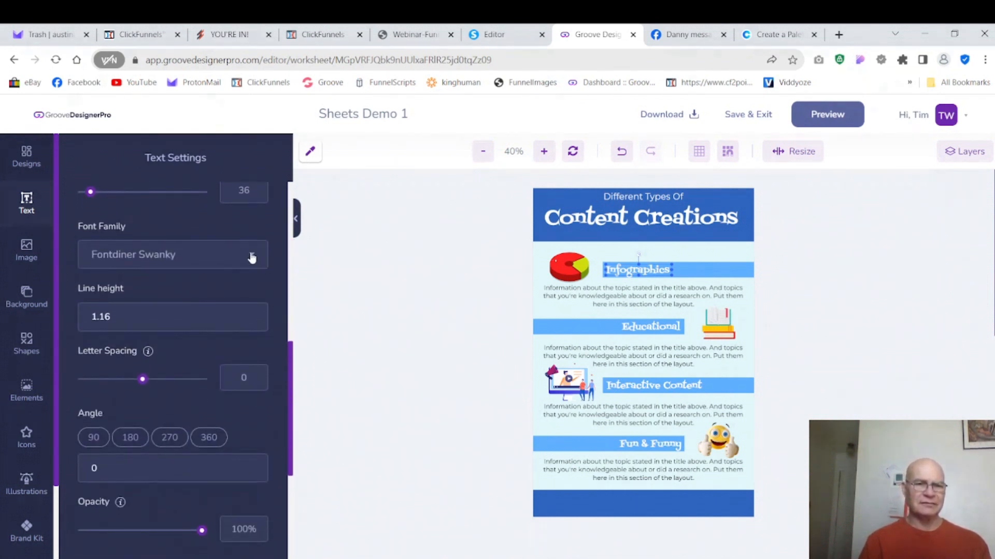
click(251, 258)
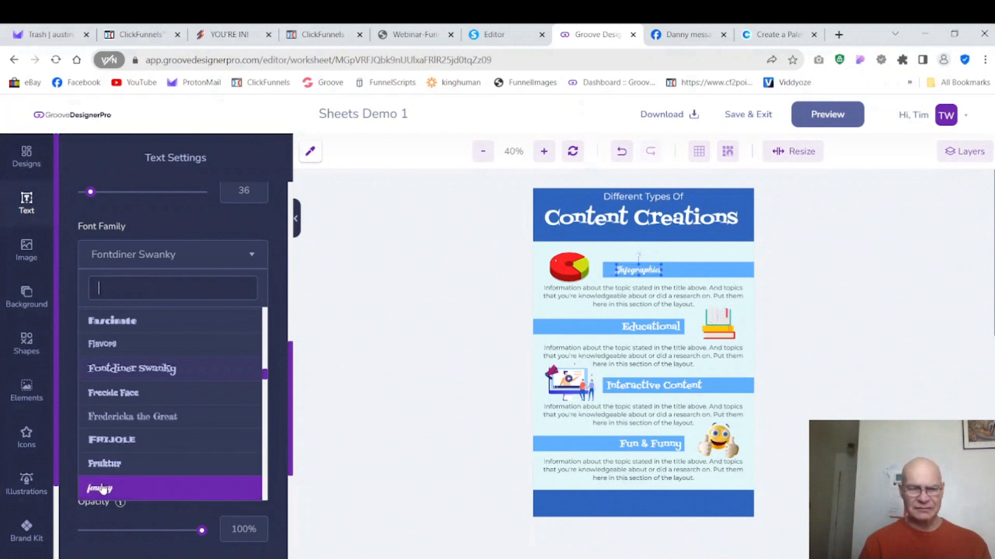
drag(265, 375, 265, 403)
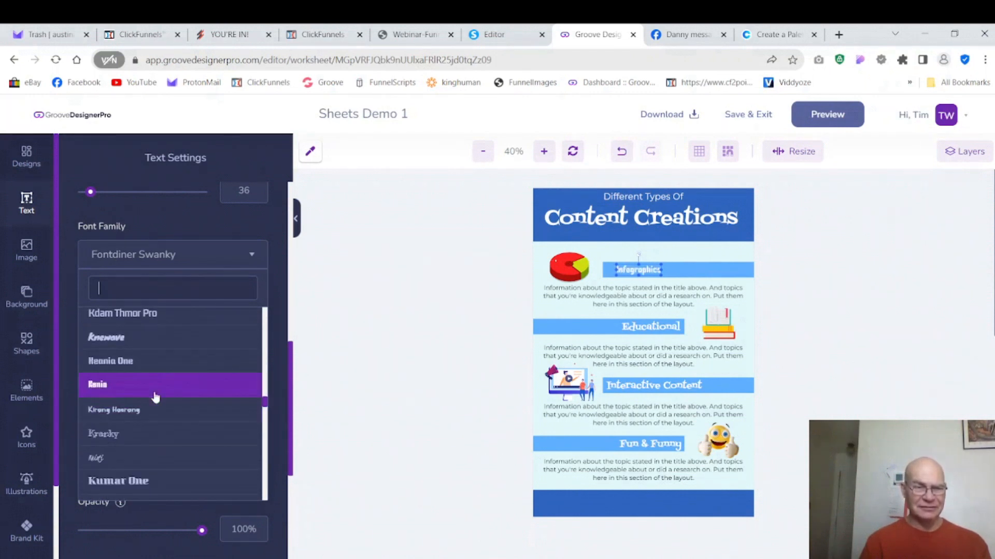
click(107, 366)
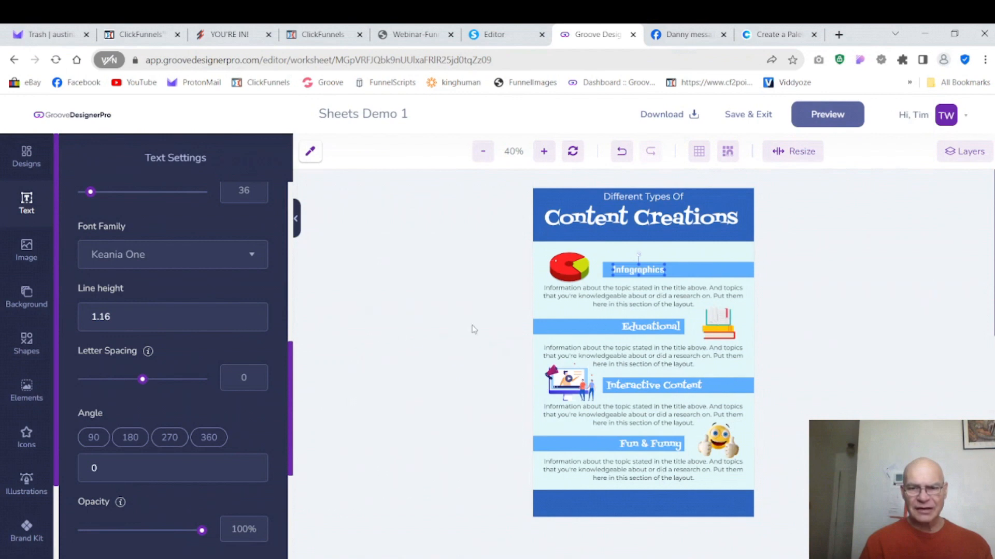
- Change the font family of the Educational heading to Keania One
click(655, 326)
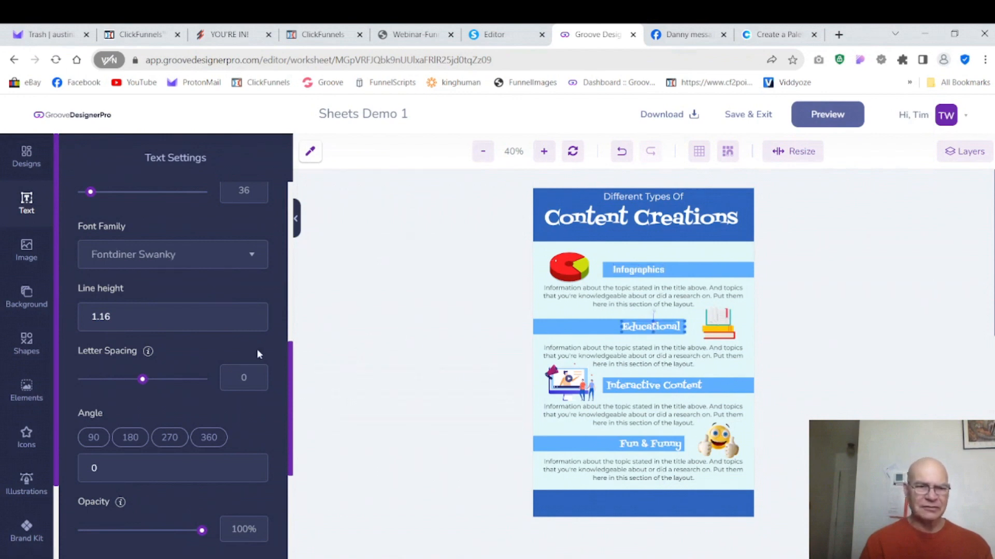
click(256, 258)
scroll(269, 398, down, 10)
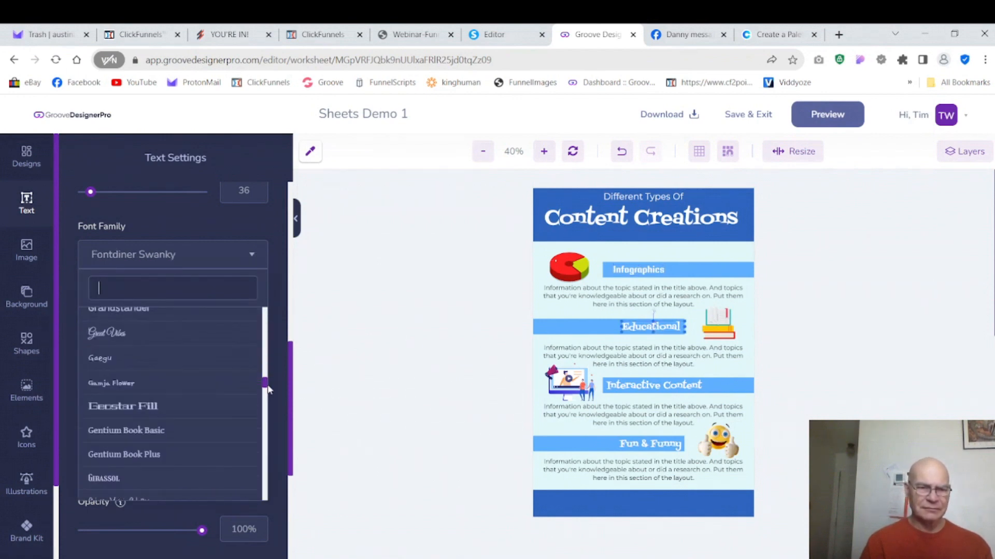
scroll(268, 398, down, 1)
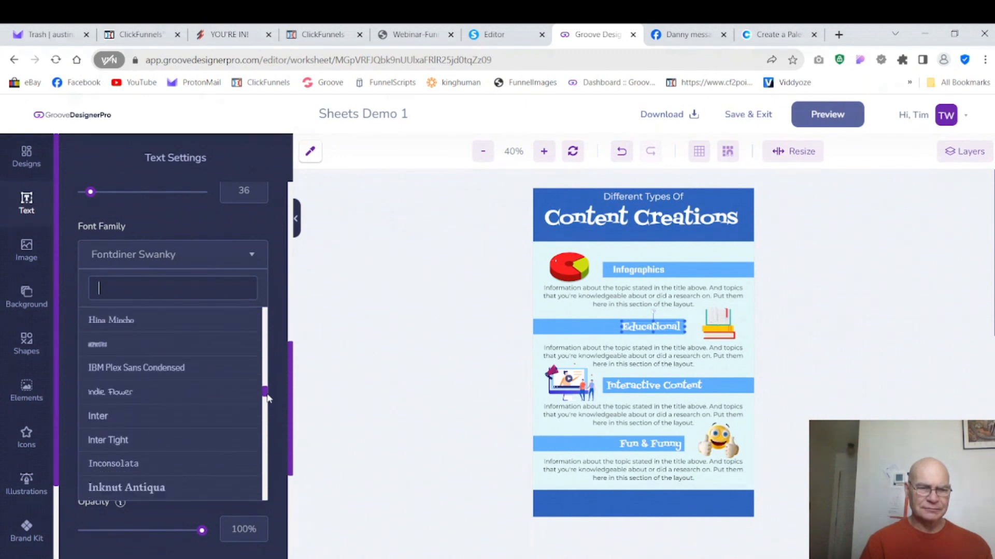
scroll(267, 399, down, 8)
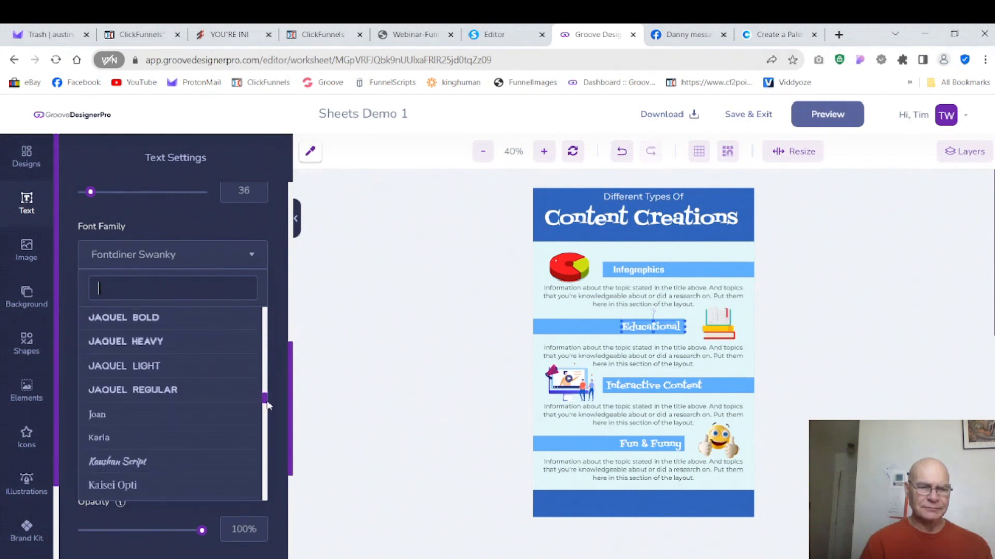
drag(268, 404, 268, 408)
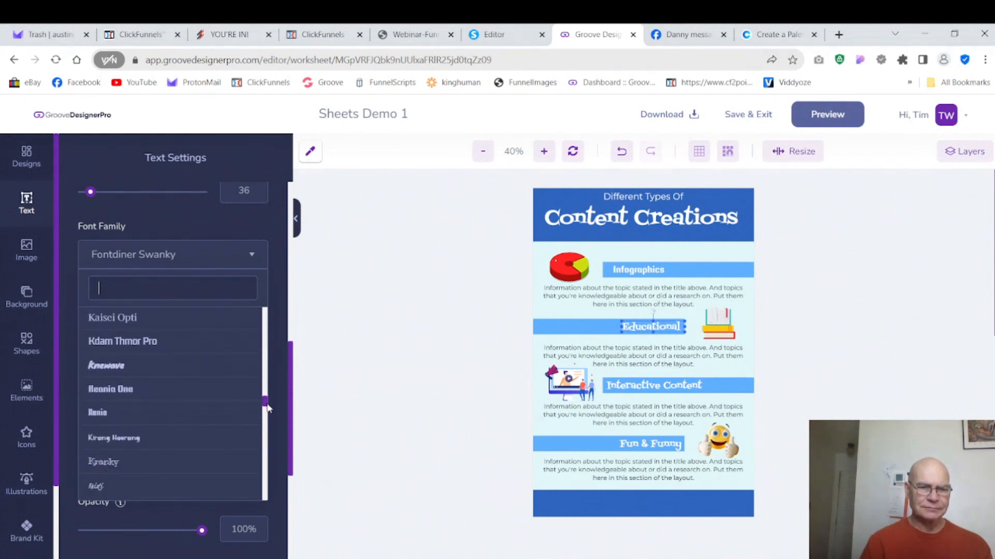
click(158, 390)
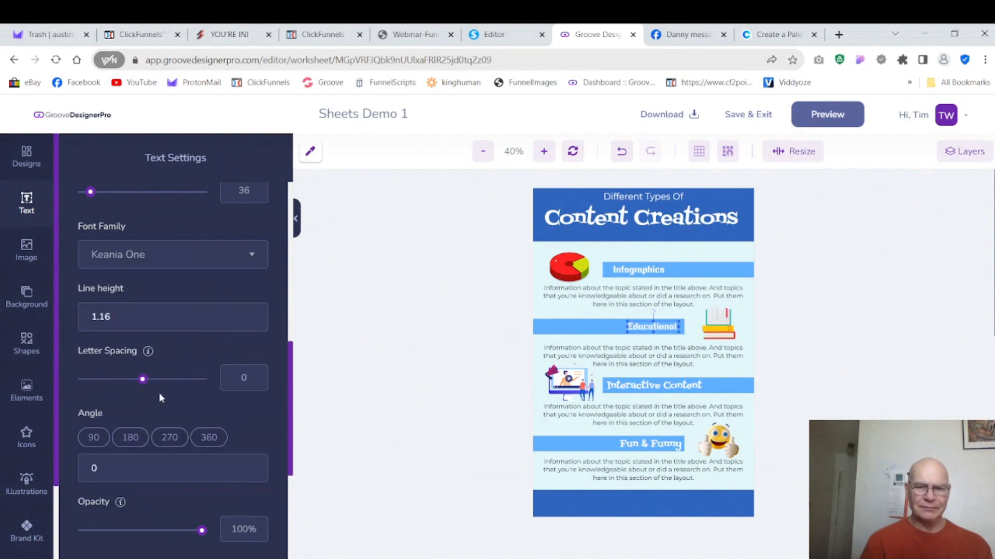
- Change the font family of the Interactive Content heading to Keania One
click(685, 385)
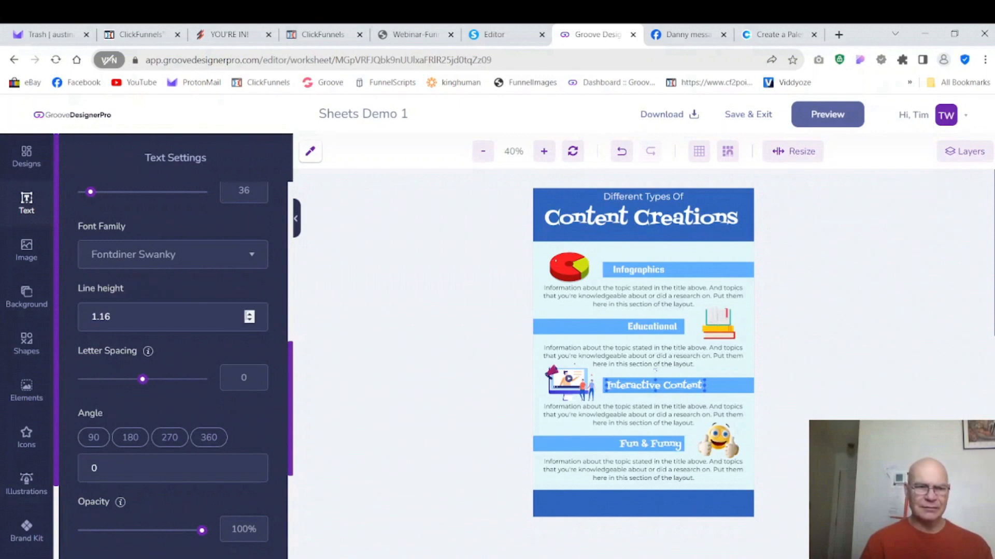
click(250, 255)
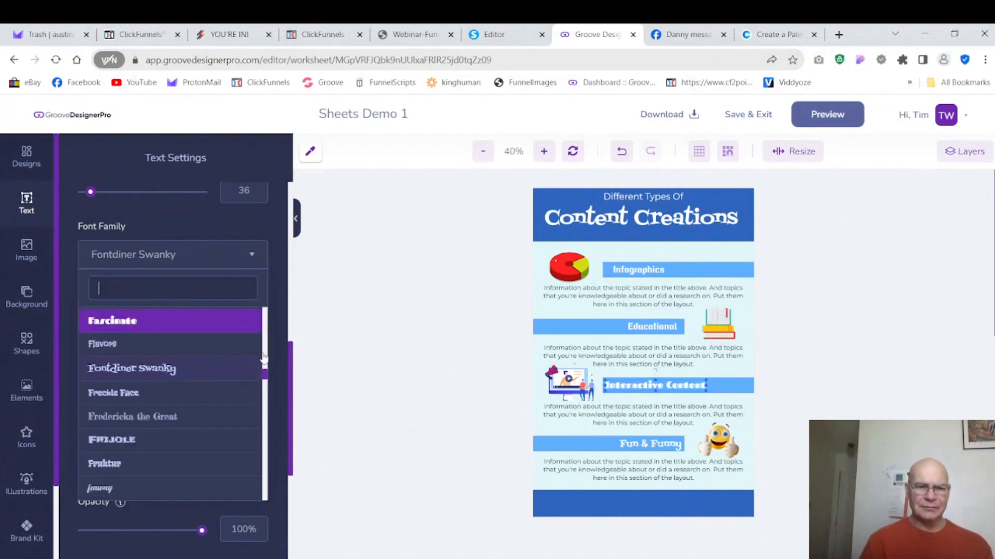
drag(267, 376, 263, 402)
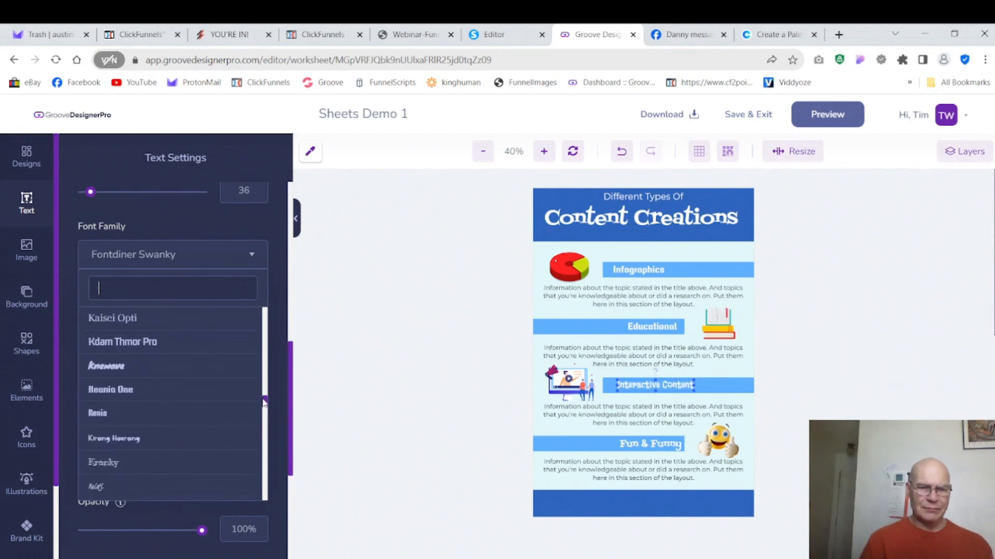
click(155, 396)
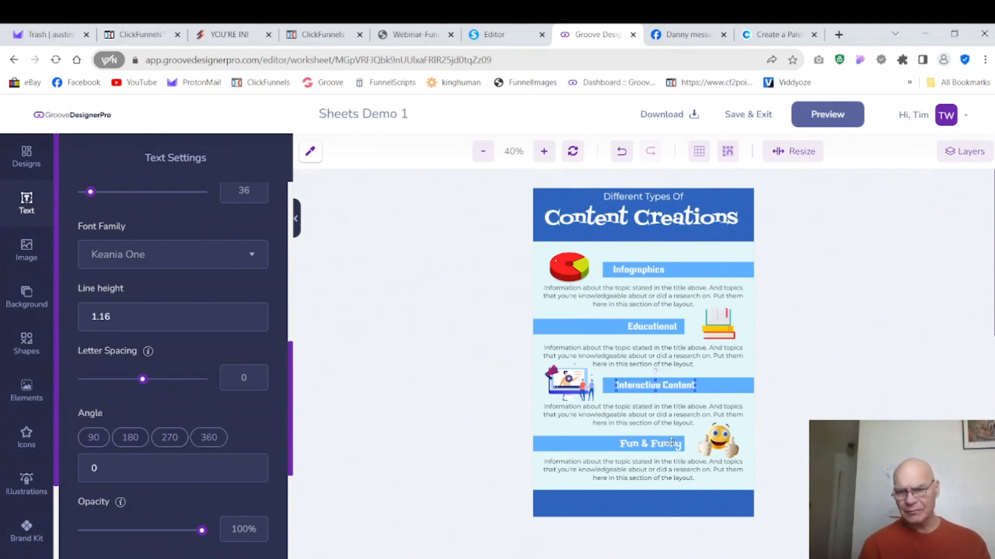
- Change the font family of the Fun & Funny heading to Keania One
click(671, 443)
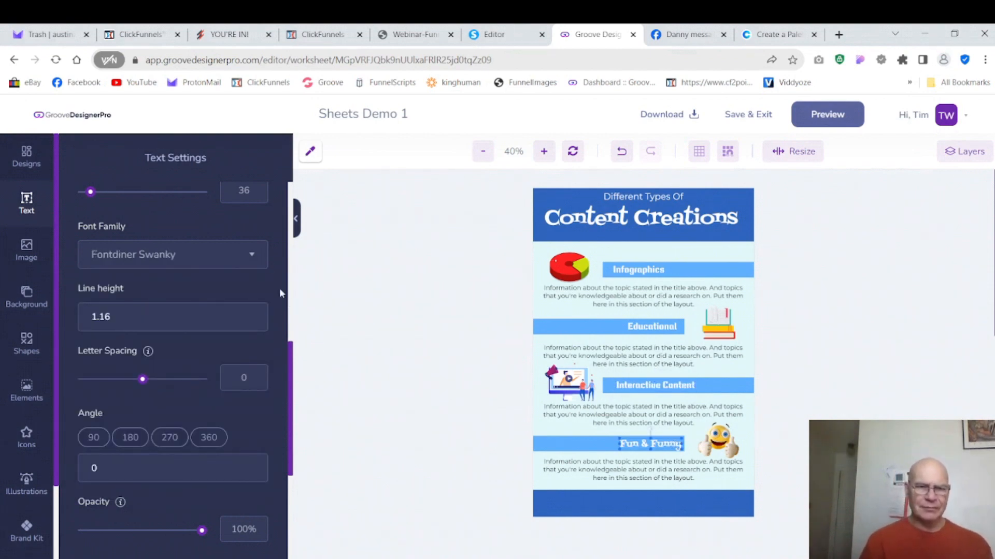
click(254, 251)
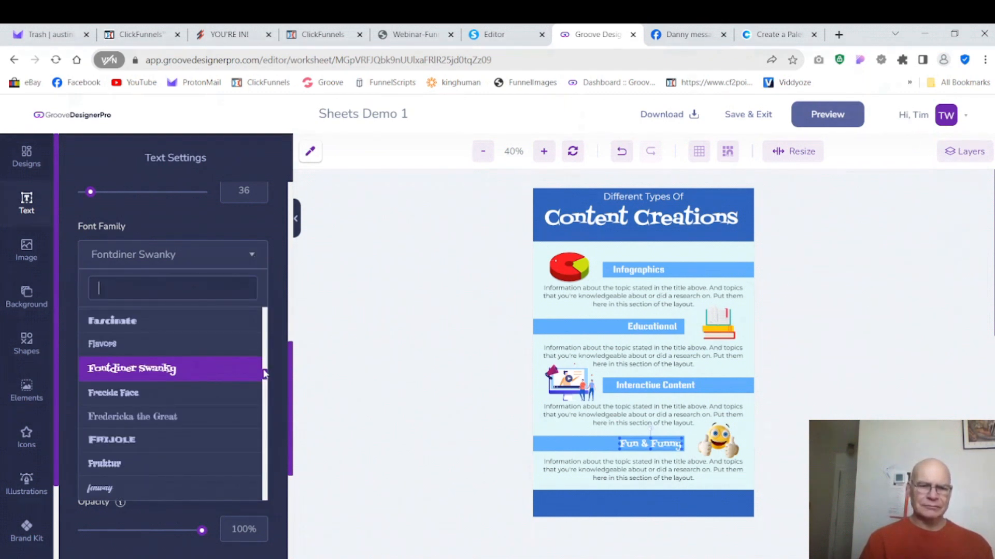
drag(265, 373, 264, 405)
scroll(264, 404, up, 1)
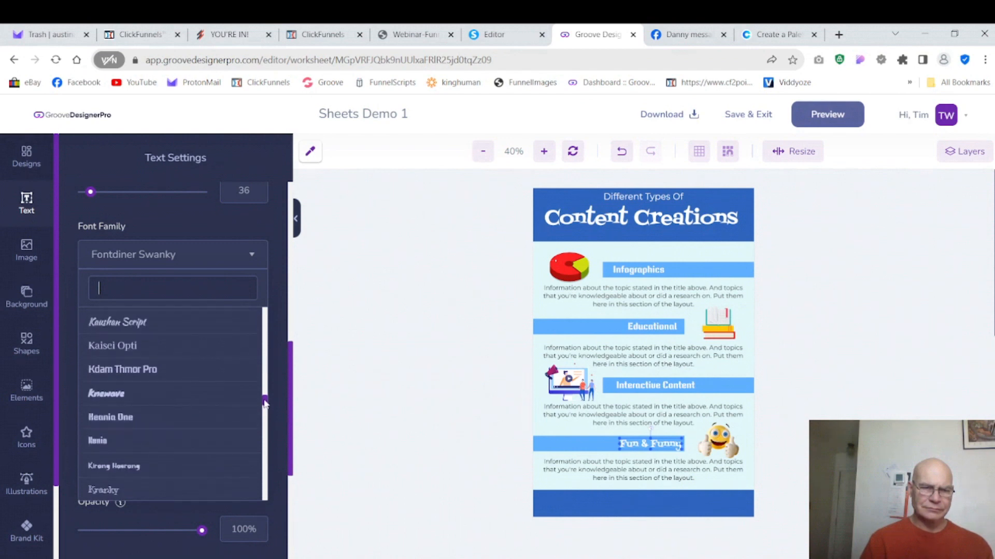
scroll(264, 404, up, 3)
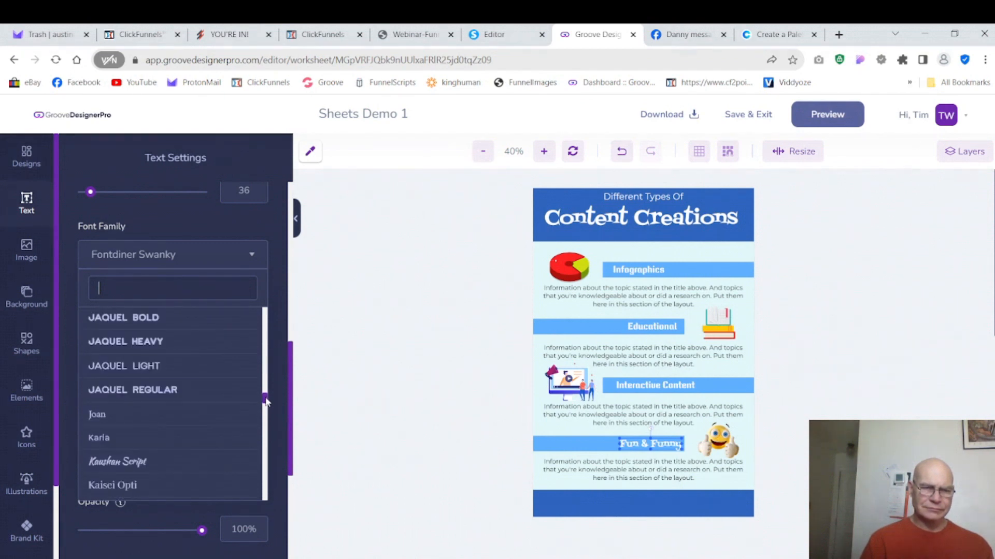
scroll(265, 401, down, 2)
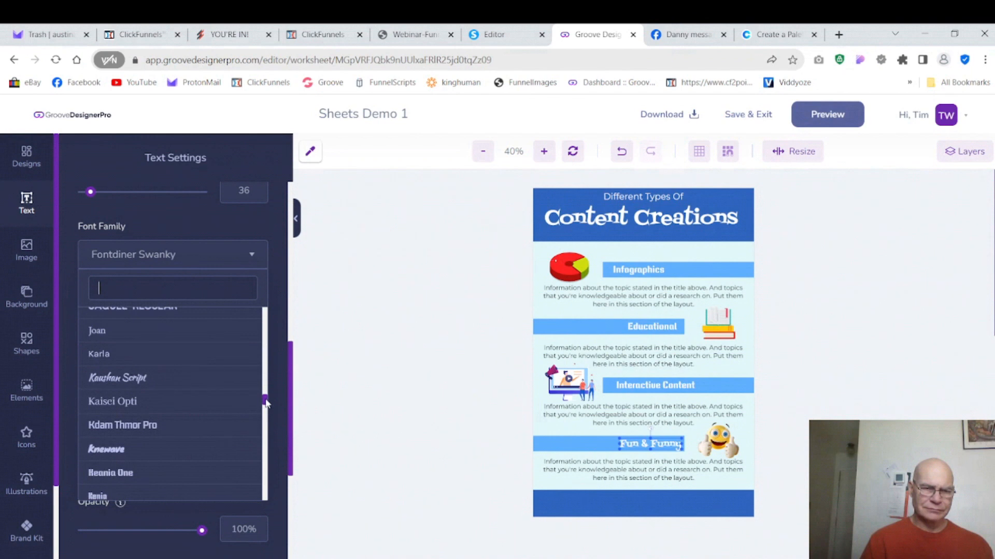
scroll(155, 394, down, 2)
click(126, 417)
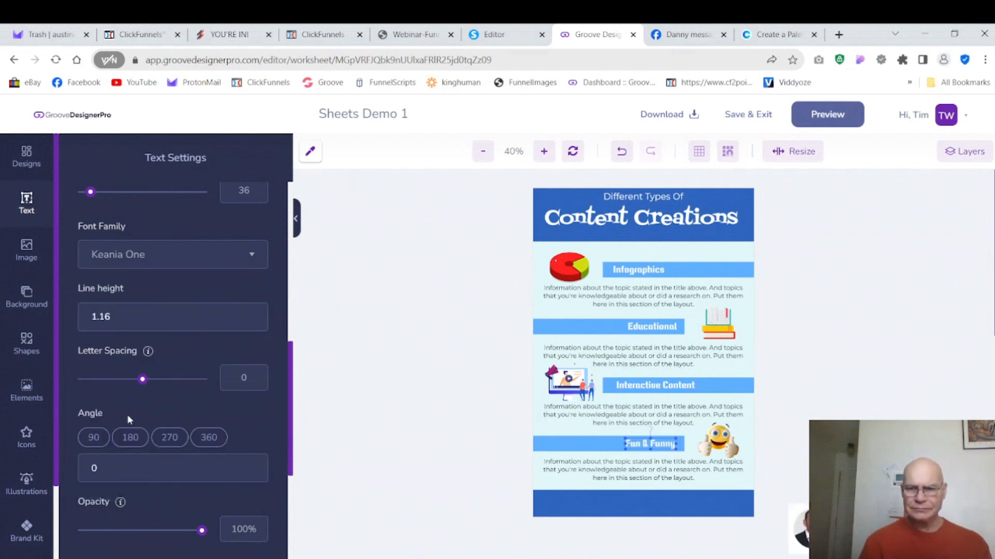
- Make the paragraph below the Infographics heading bold in black (#000000)
click(575, 306)
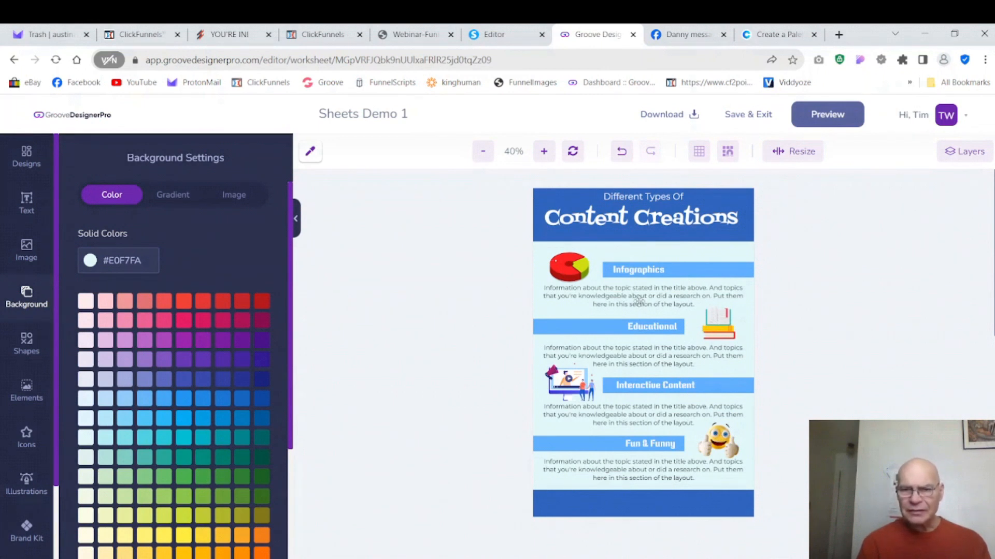
click(639, 300)
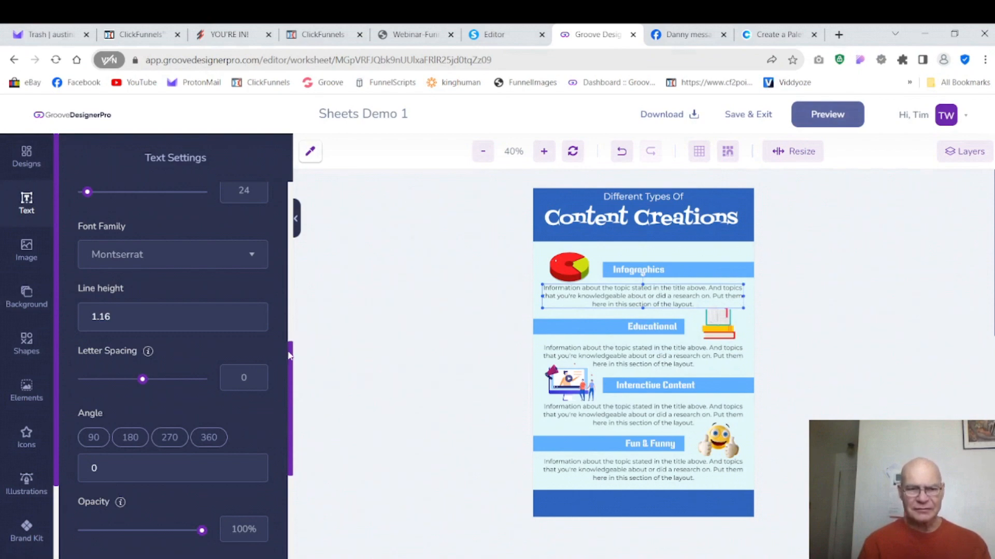
mouse_move(289, 355)
mouse_down()
mouse_move(295, 393)
mouse_move(304, 261)
mouse_up()
click(147, 305)
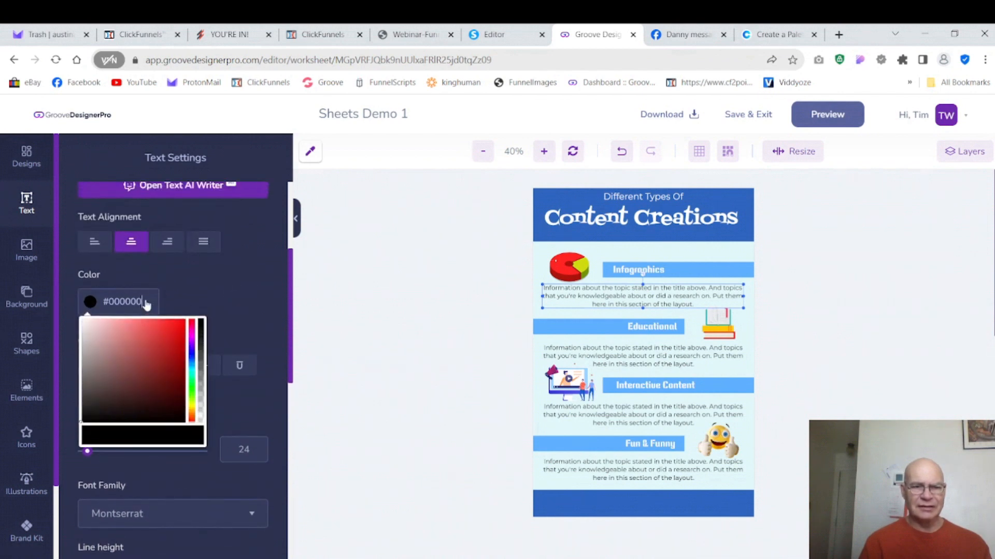
drag(125, 320, 80, 435)
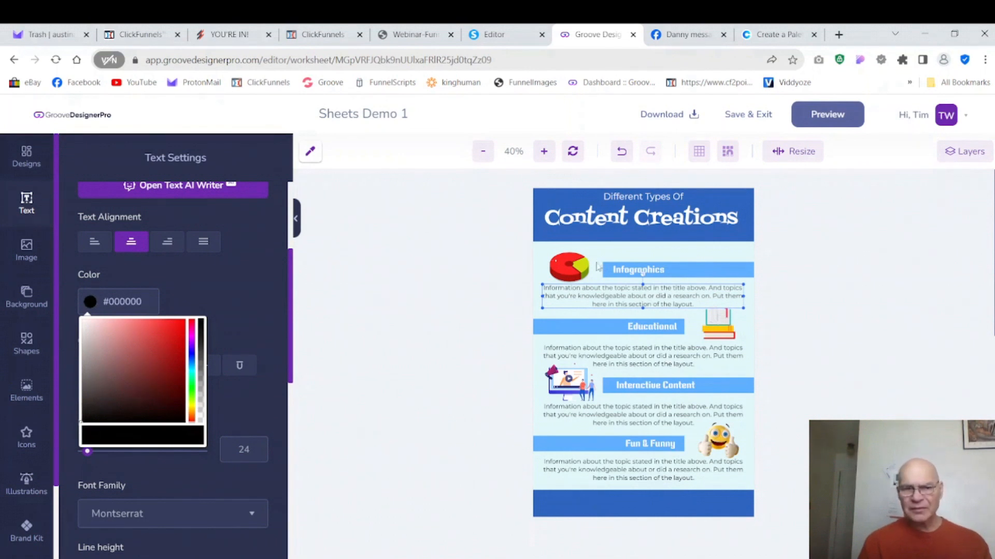
click(244, 297)
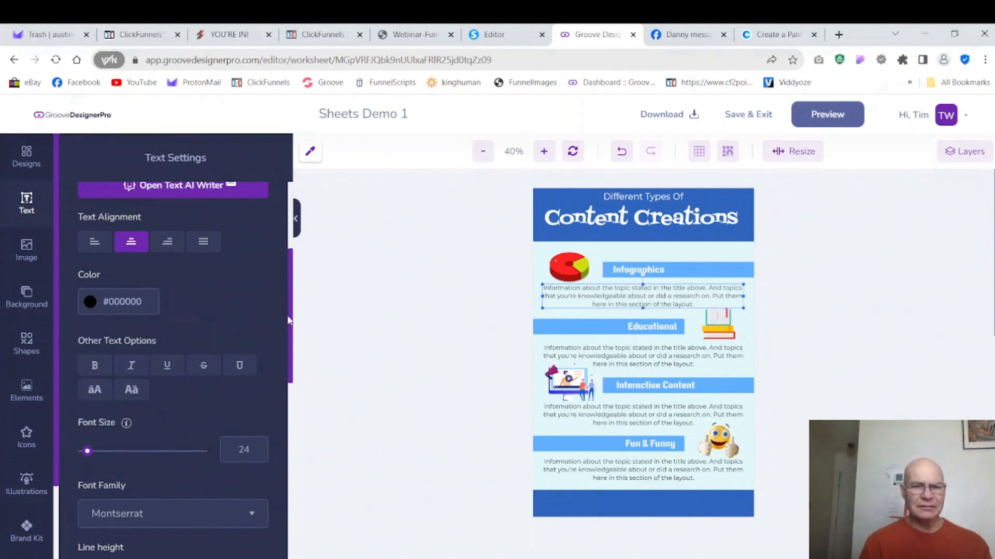
drag(291, 314, 305, 247)
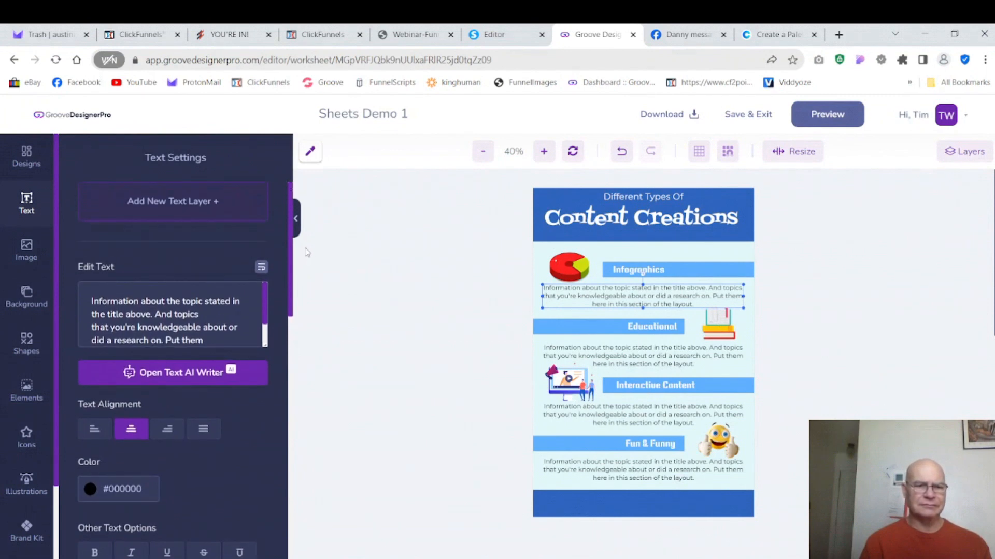
scroll(270, 321, down, 4)
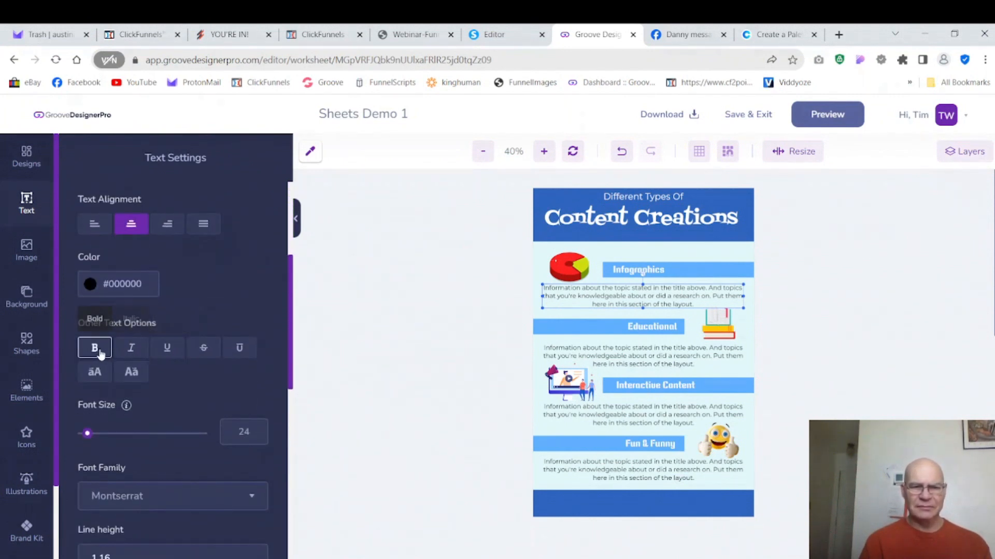
click(97, 352)
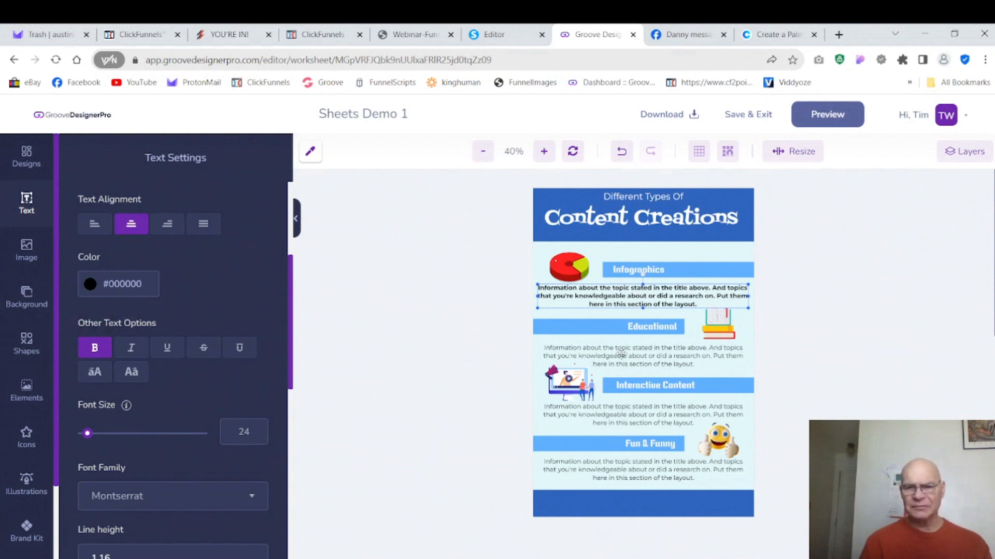
- Make the paragraphs below the Educational, Interactive Content and Fun & Funny headings bold
click(620, 354)
click(112, 351)
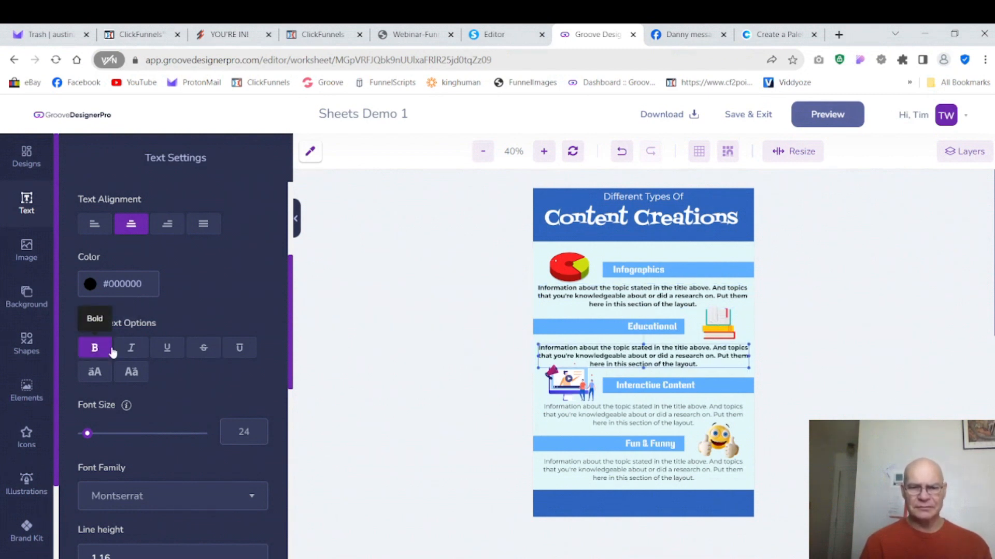
click(669, 417)
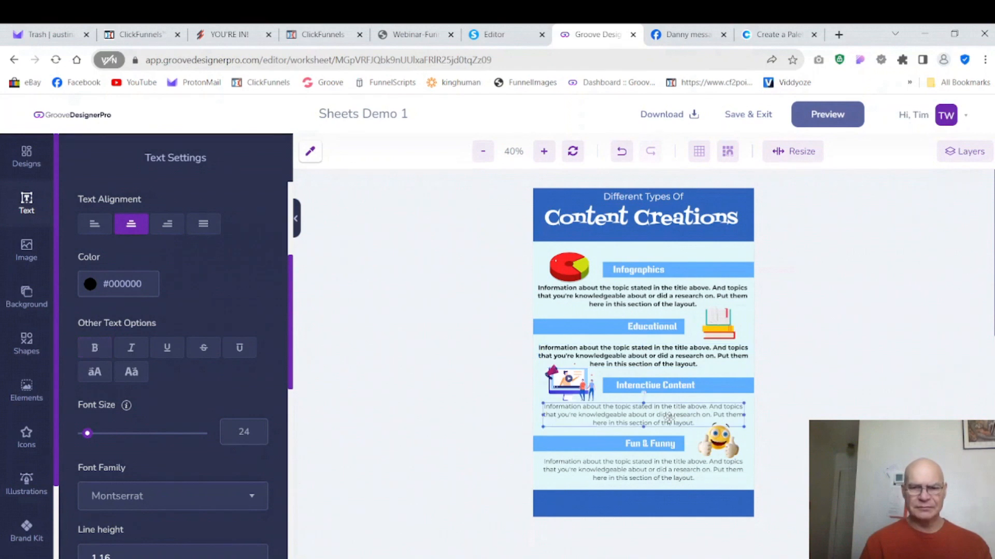
click(94, 348)
click(645, 472)
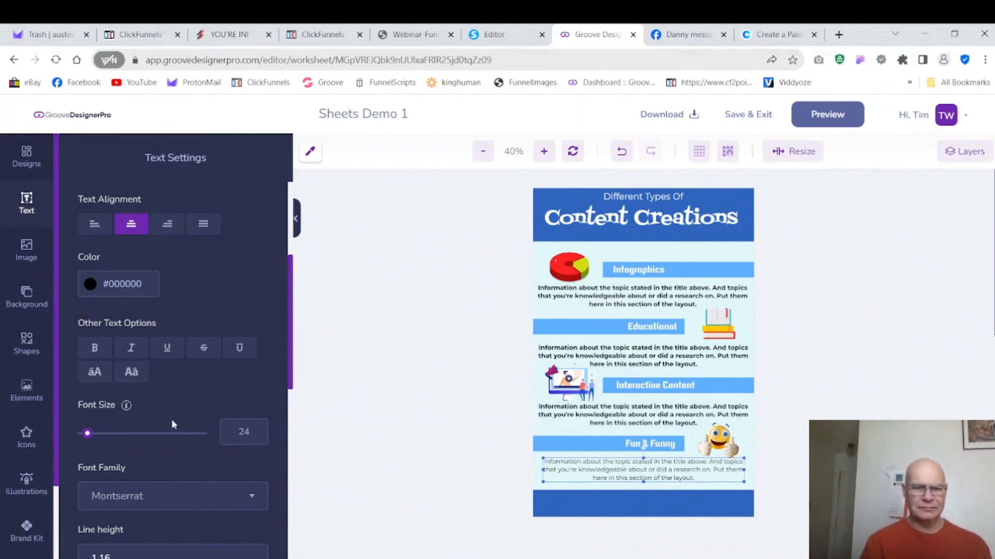
click(88, 353)
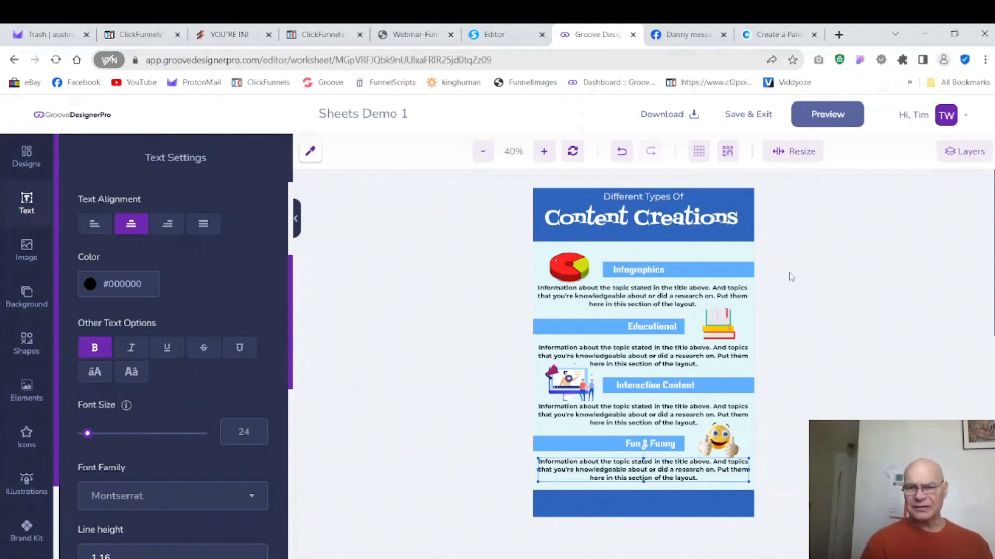
click(674, 296)
drag(290, 347, 434, 282)
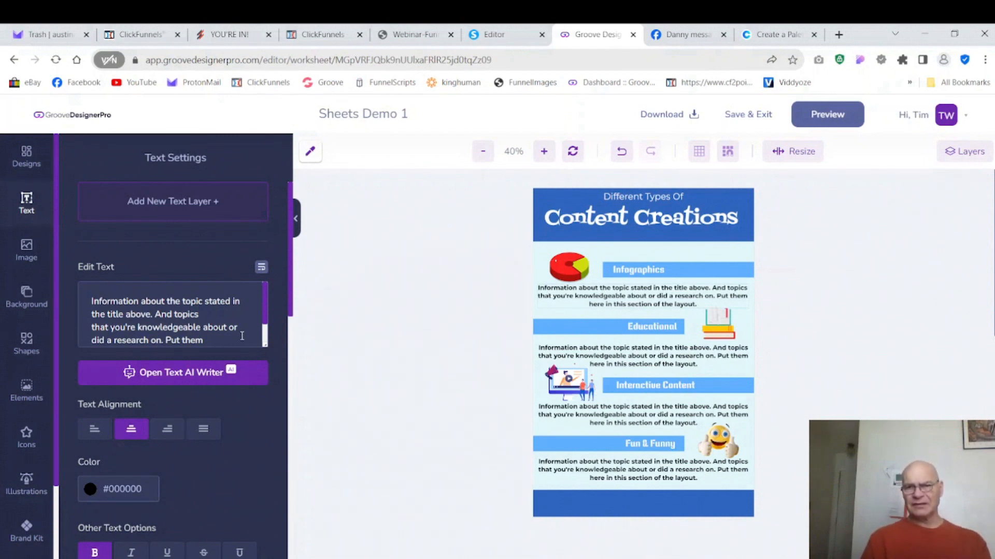
- Save and exit the canvas editor, and review the whole sheet on its preview page
click(758, 115)
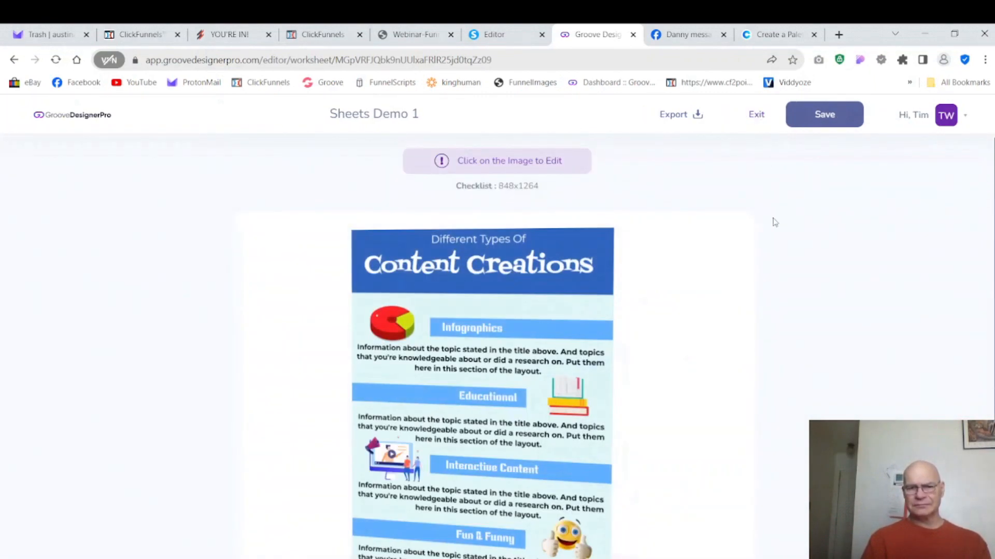
scroll(482, 342, down, 2)
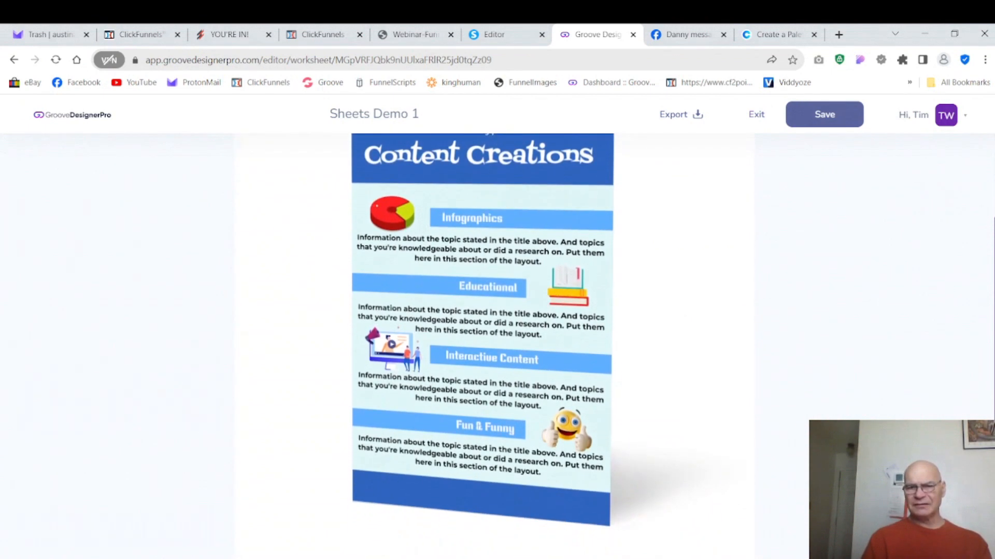
scroll(482, 342, up, 2)
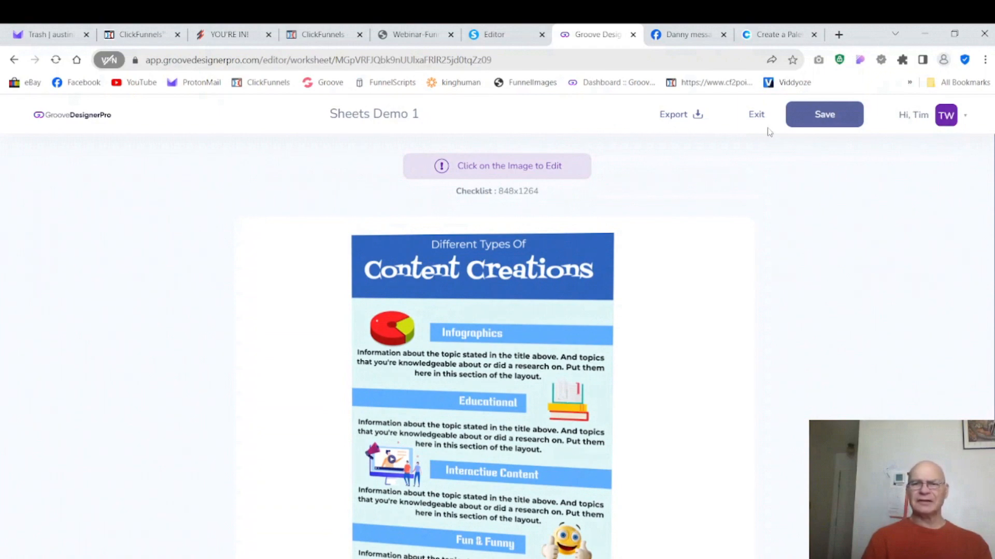
- Save the Sheets Demo 1 design and exit to the My Designs page
click(754, 116)
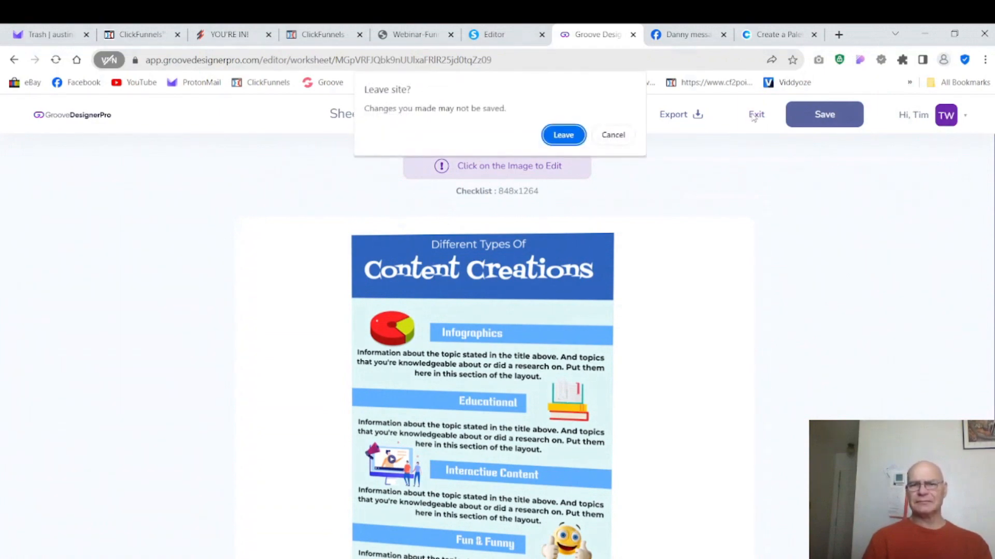
click(613, 134)
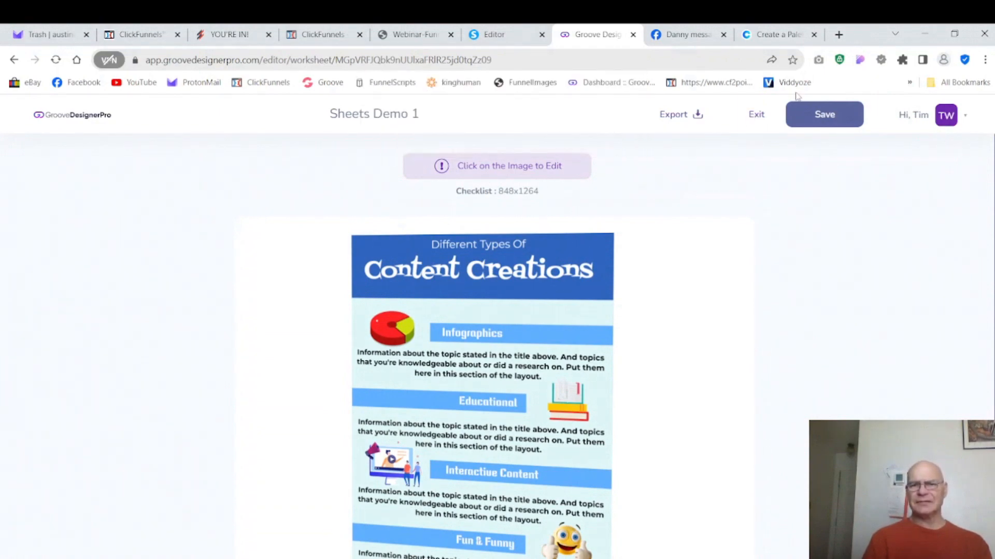
click(847, 113)
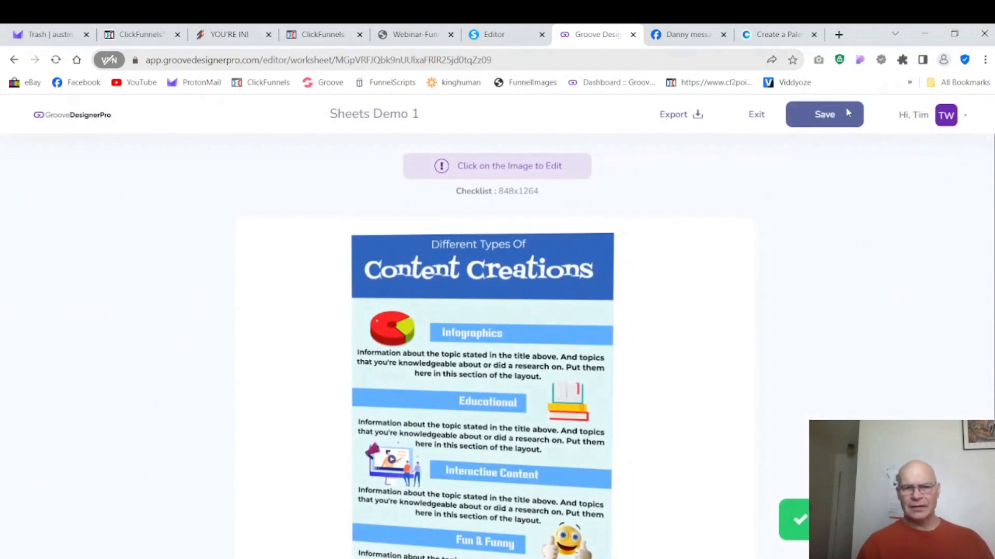
click(757, 115)
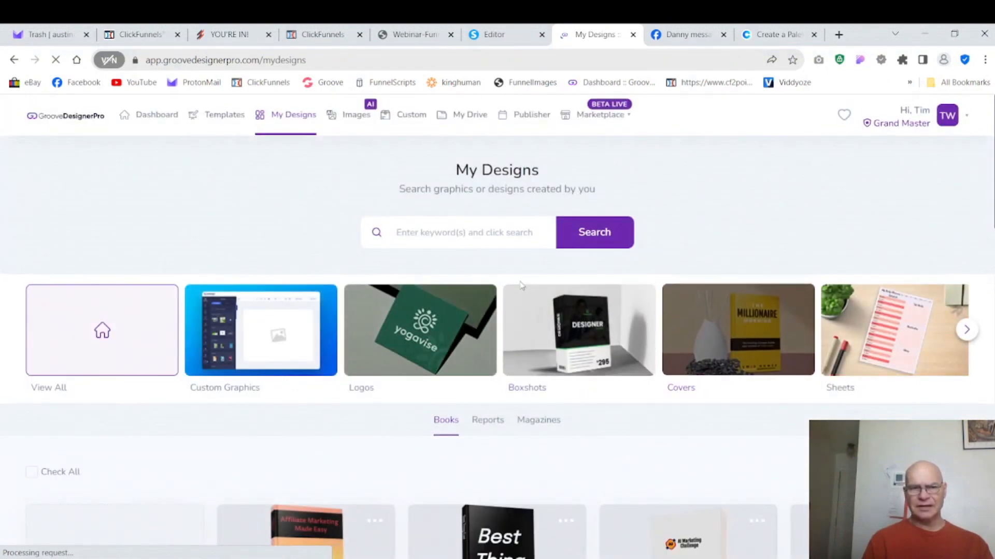
- Start a new design from scratch in the Sheets category of the templates
click(238, 120)
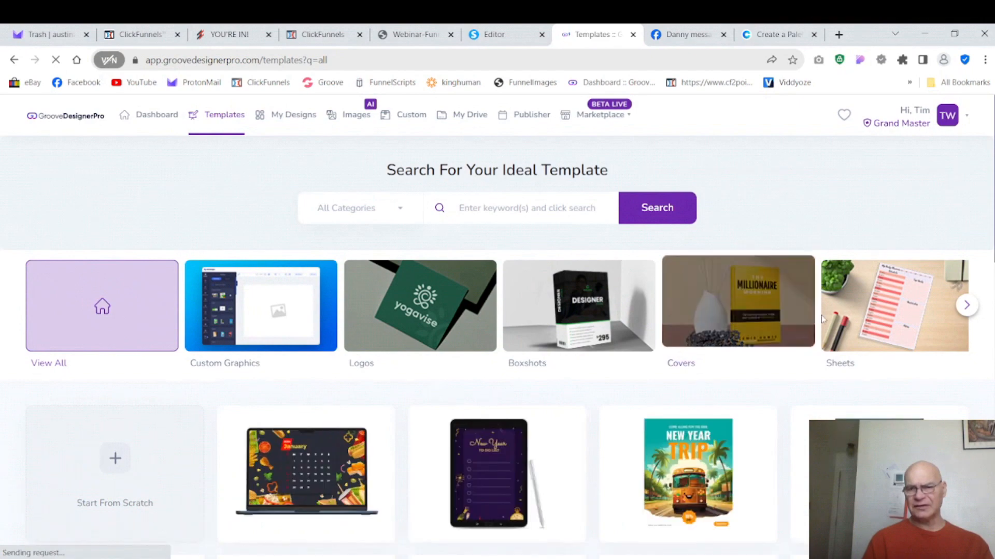
click(888, 317)
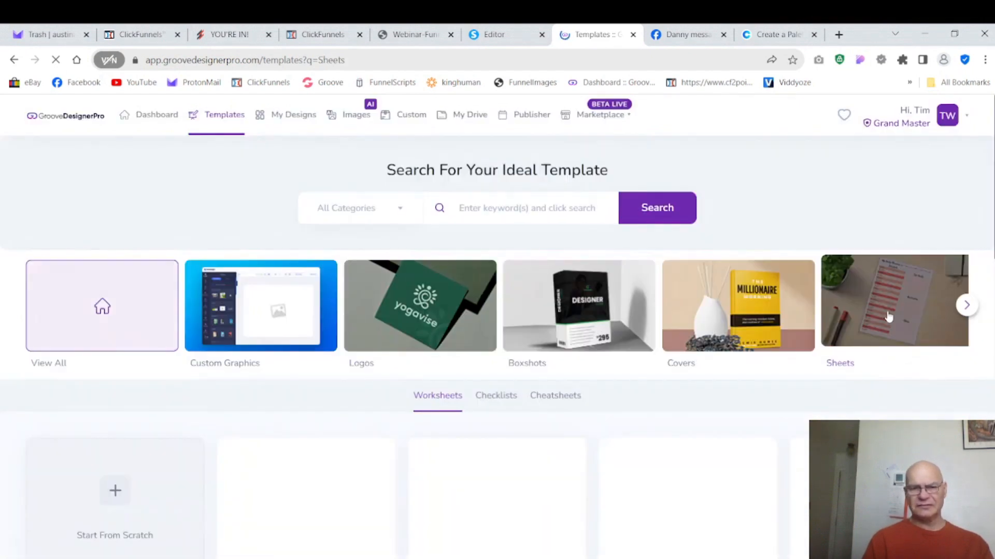
click(113, 485)
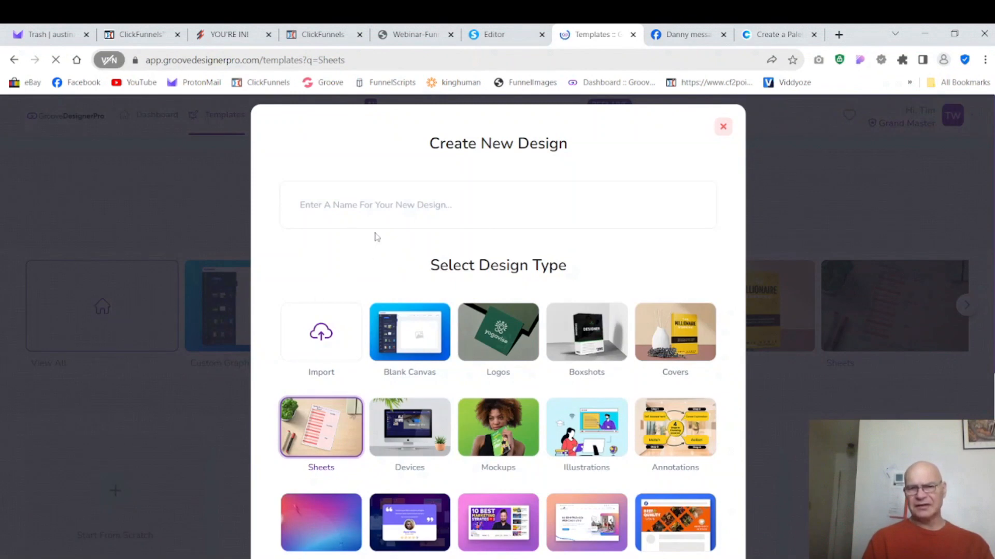
- Name the new design Sheet Test 2, with Sheets as its design type, and continue to the template selection
click(384, 206)
text(S)
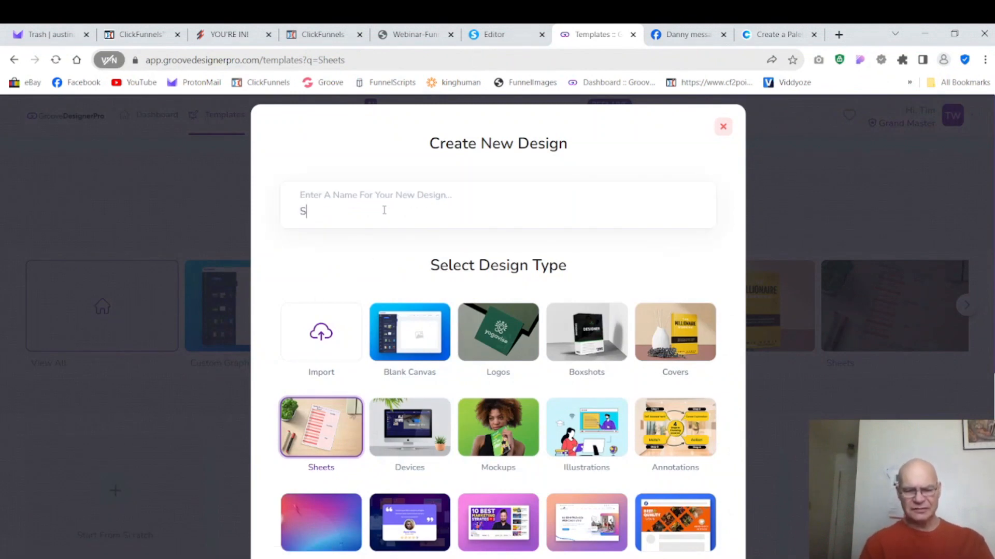
text(heet)
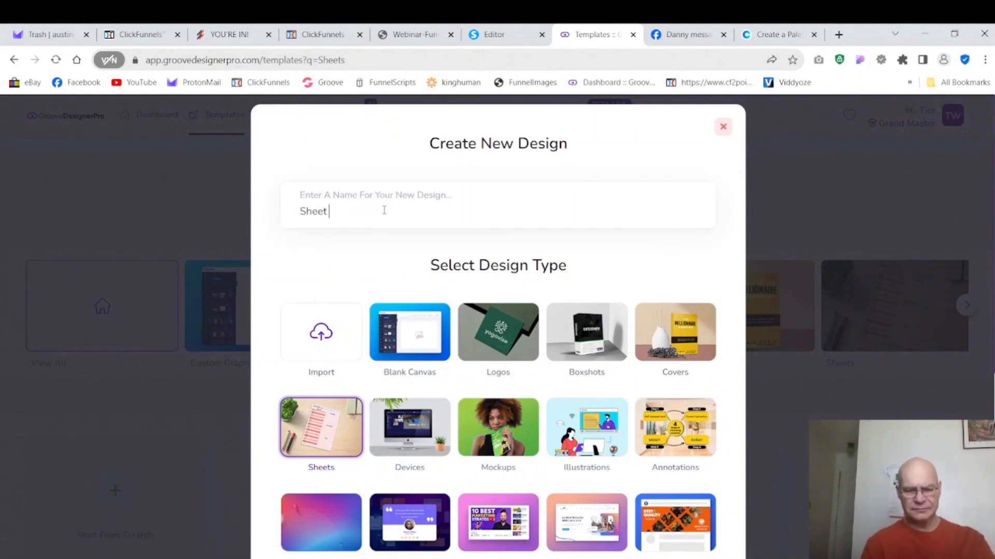
text( Test)
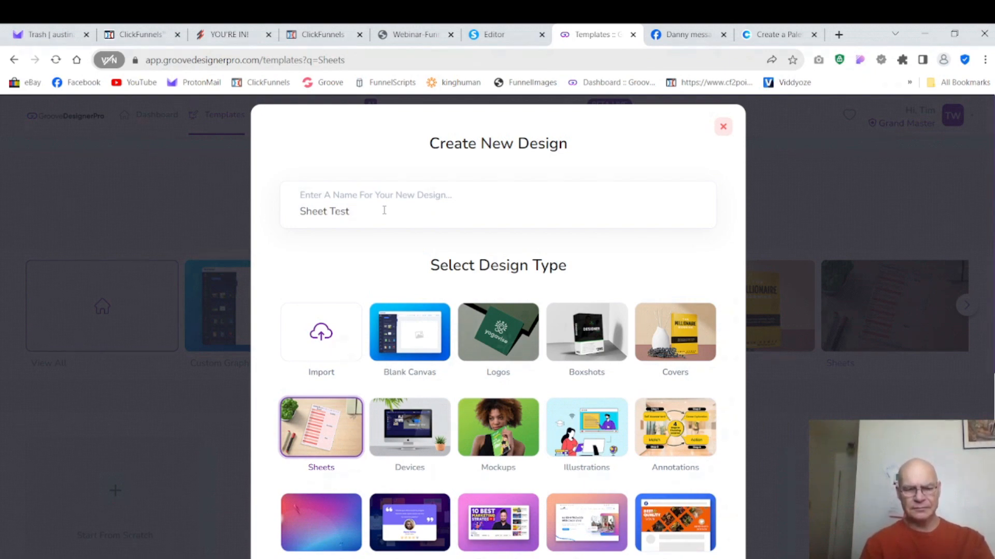
text( 2)
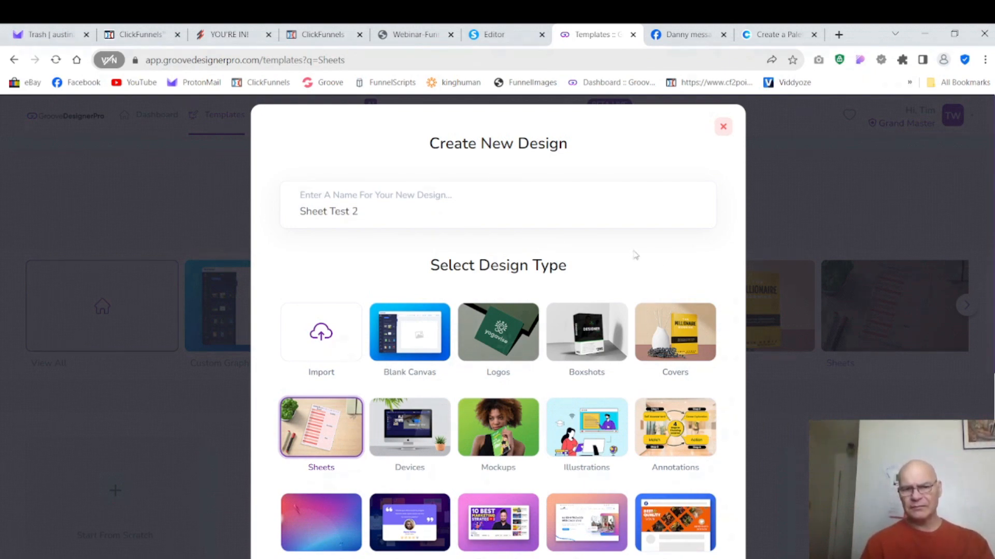
click(342, 439)
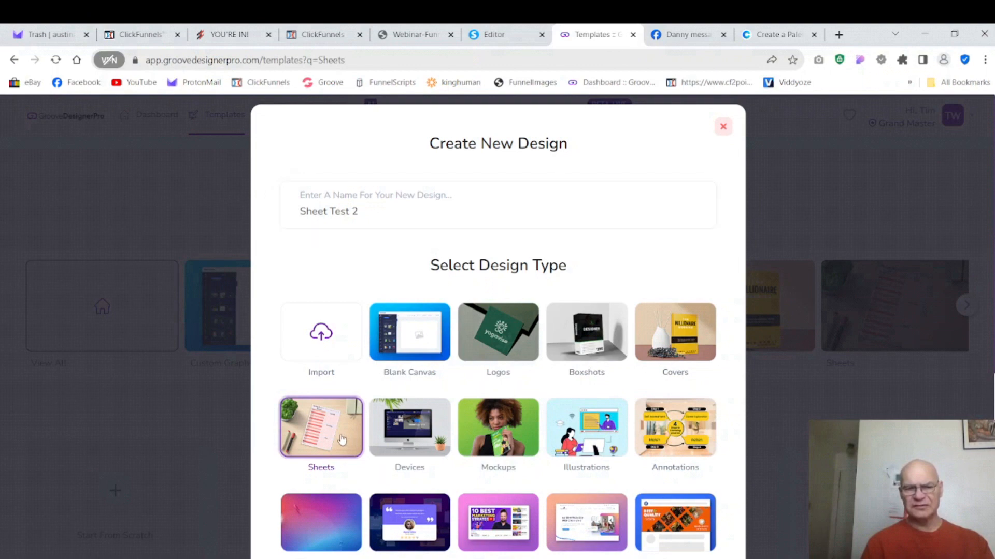
scroll(498, 321, down, 5)
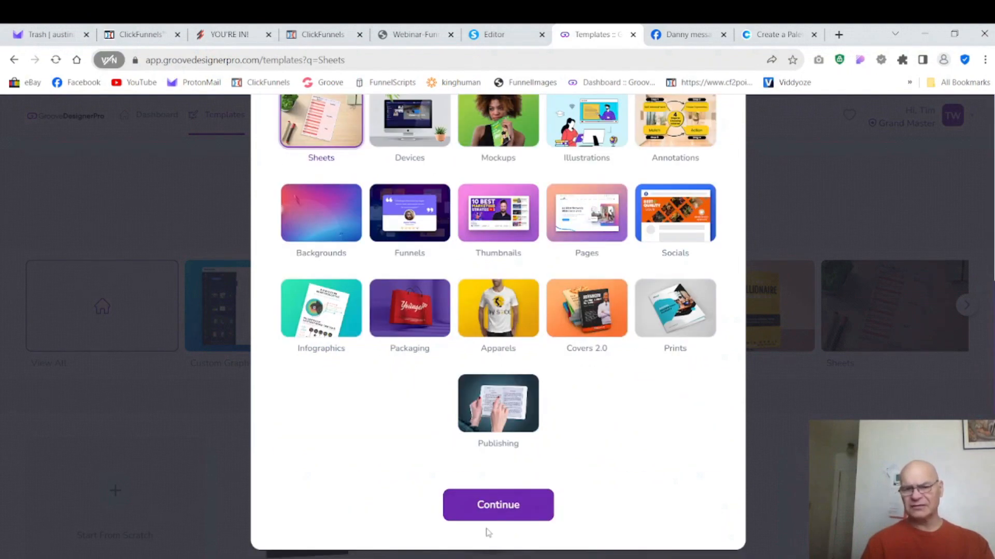
click(496, 506)
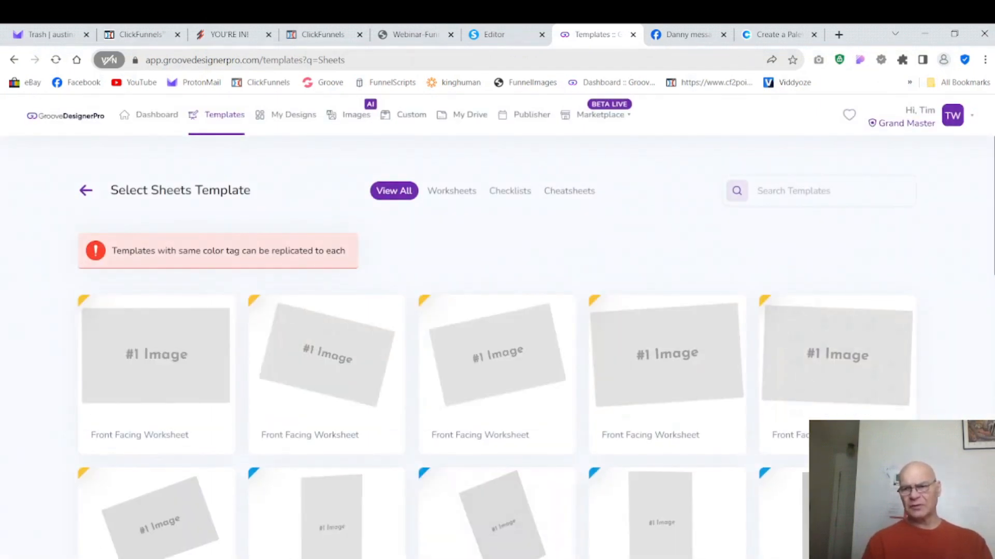
- Use the landscape Front Facing Cheatsheet template tilted slightly clockwise, and start creating its #1 image on a blank canvas
scroll(497, 341, down, 12)
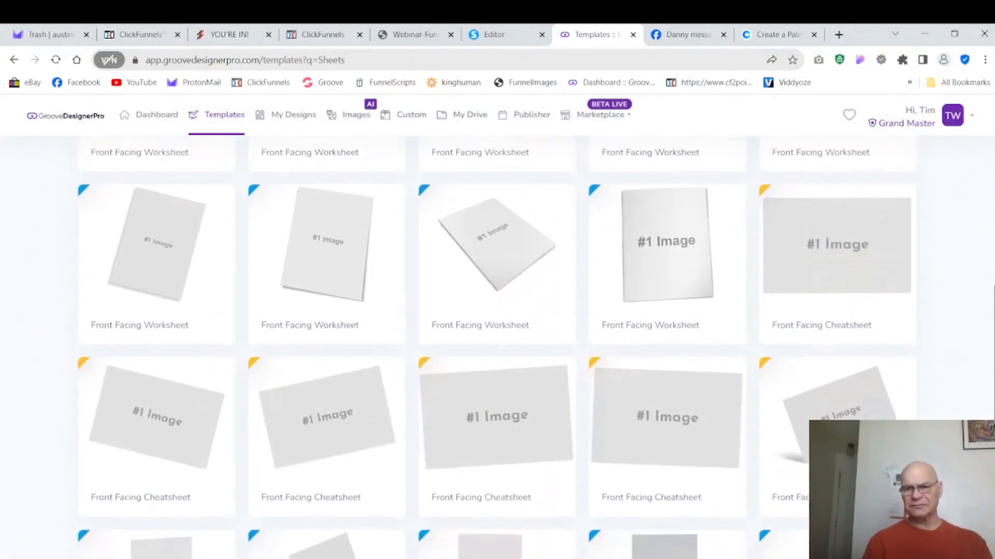
scroll(496, 347, down, 4)
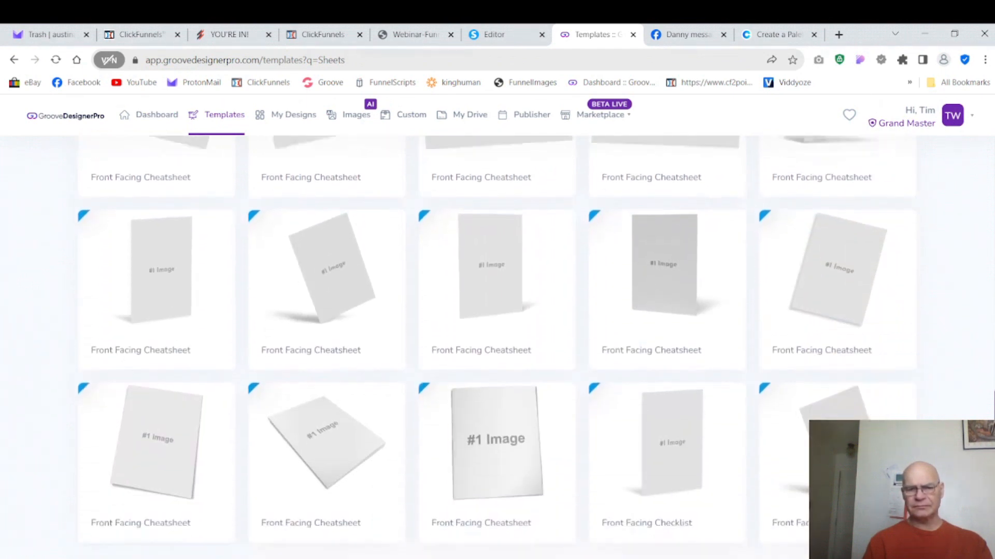
scroll(497, 342, up, 8)
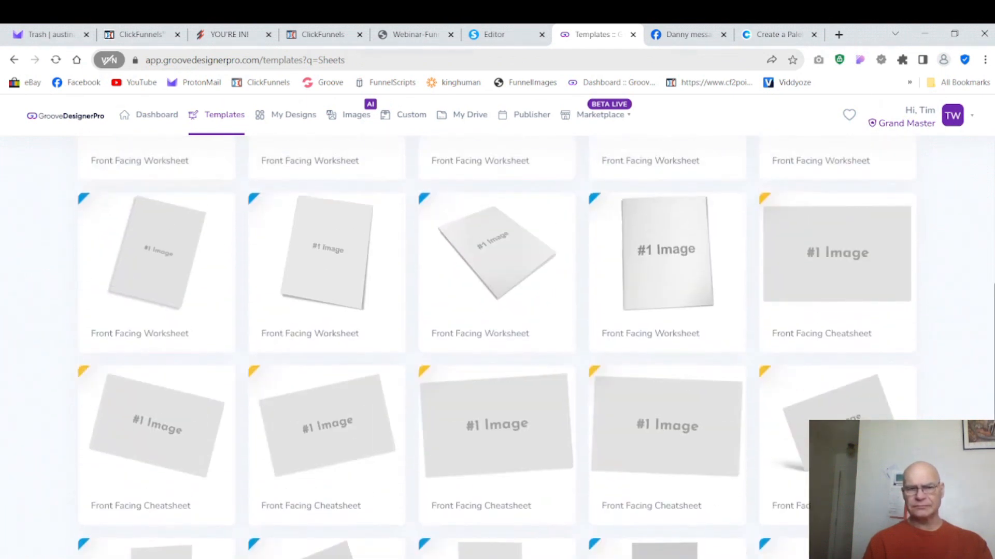
scroll(497, 342, down, 1)
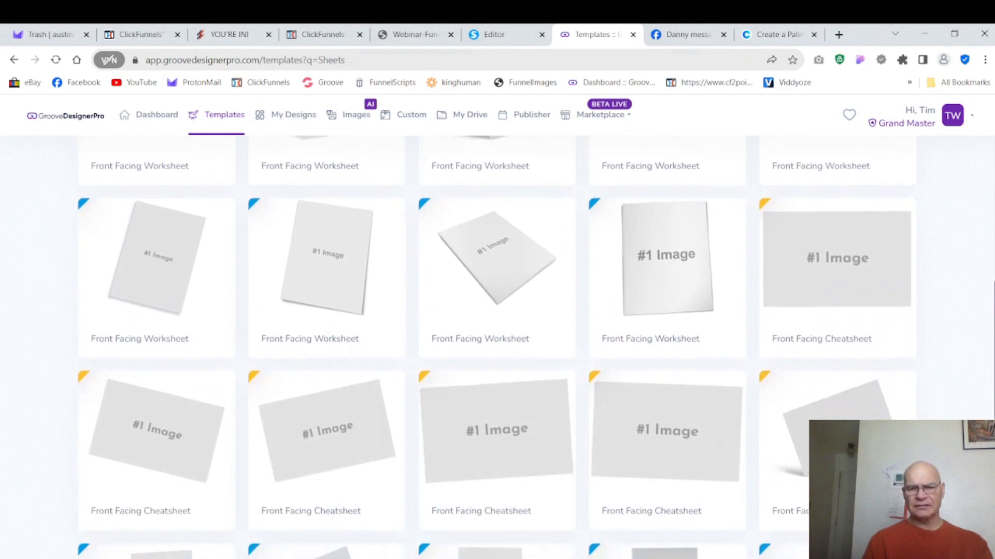
mouse_move(676, 431)
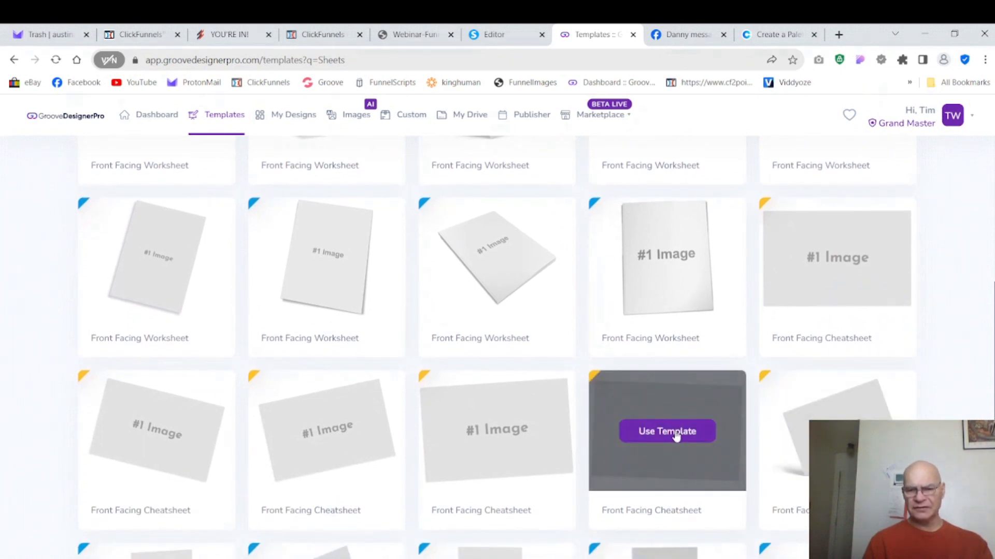
click(676, 433)
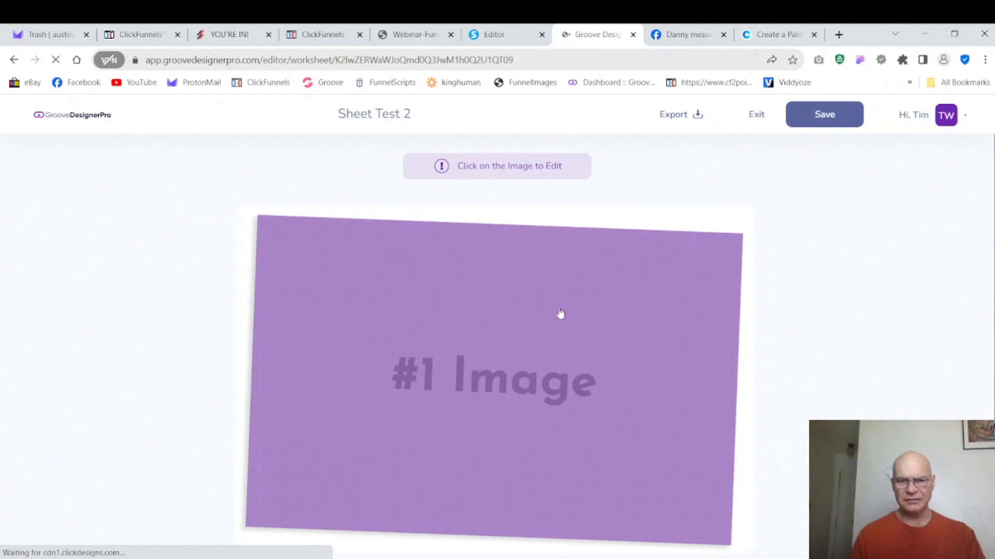
click(560, 314)
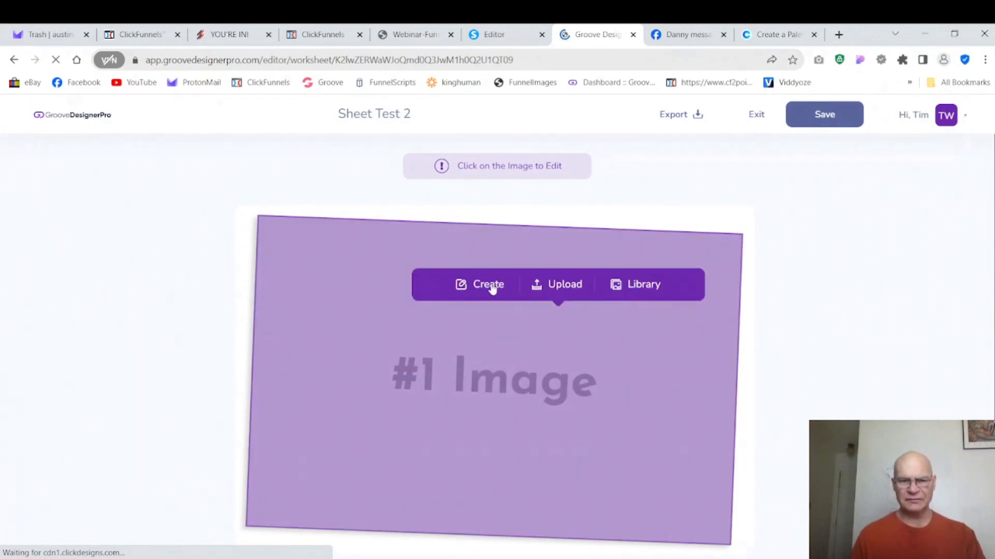
click(492, 289)
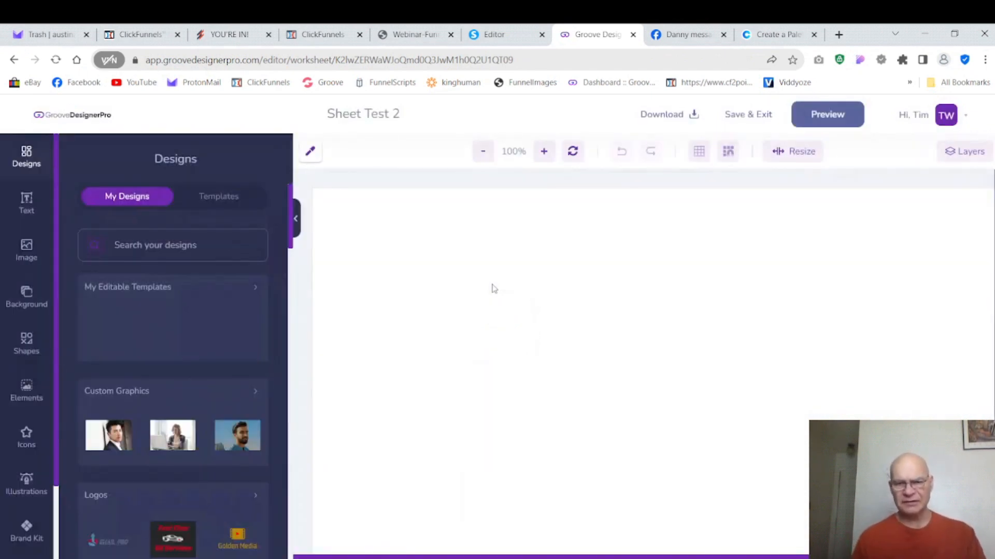
- Add a basic square shape and stretch it into a banner spanning the canvas's full width along its upper edge
click(482, 156)
click(482, 157)
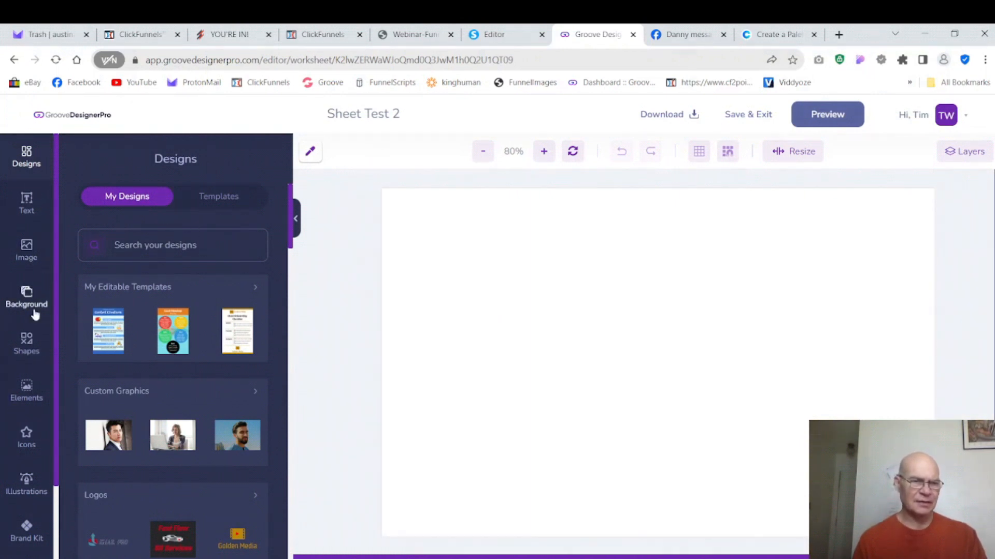
click(27, 343)
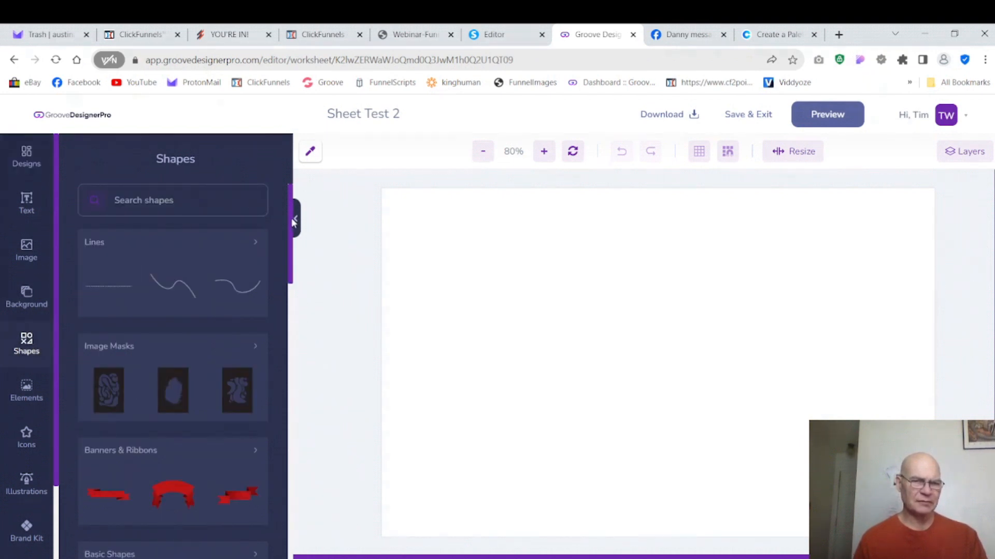
drag(288, 217, 280, 299)
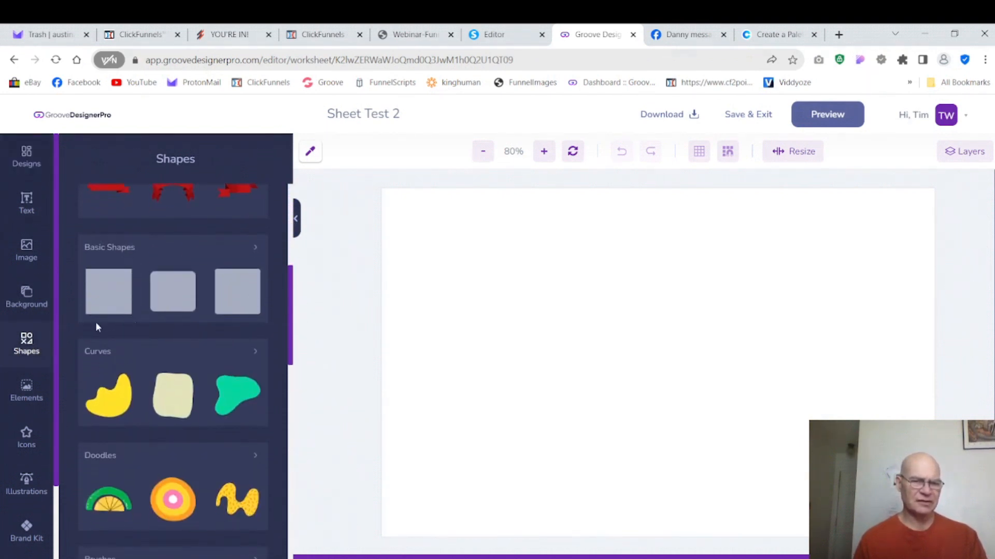
click(109, 293)
drag(652, 360, 939, 227)
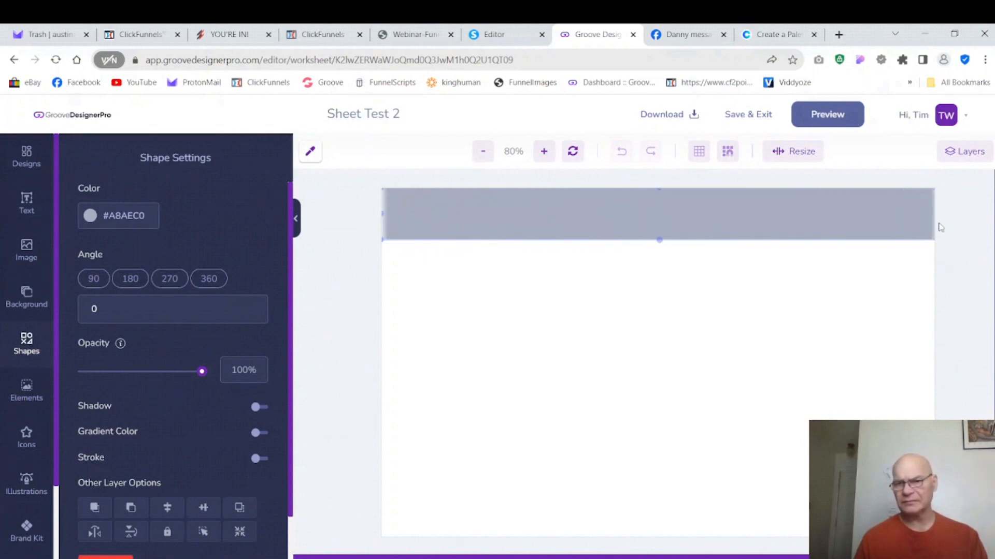
drag(659, 239, 659, 264)
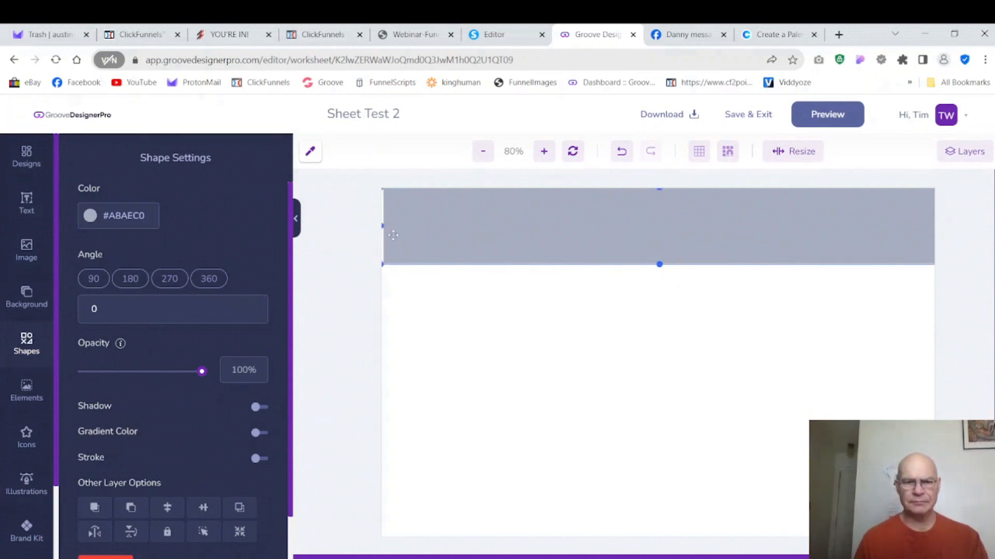
drag(381, 225, 380, 225)
- Set the banner shape's colour to black (#000000)
click(155, 225)
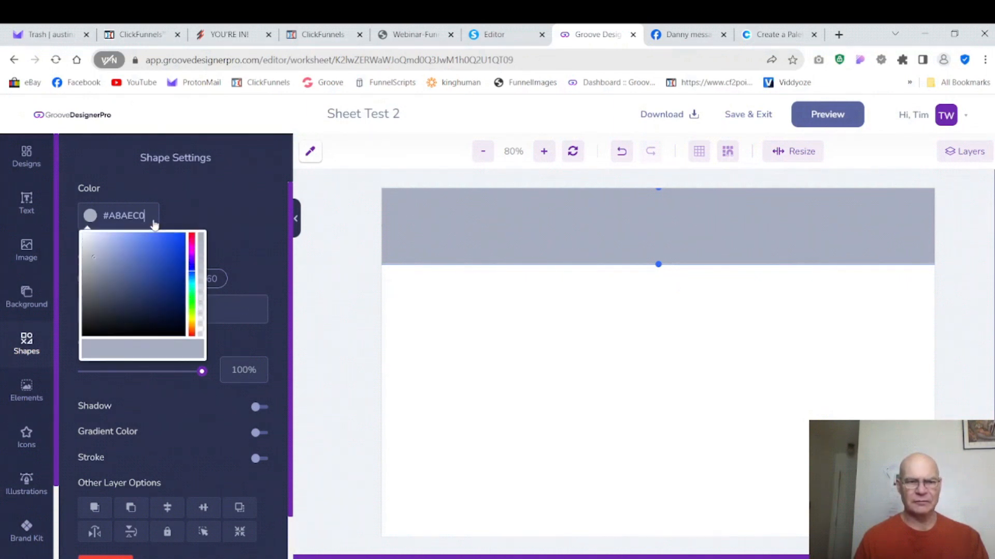
drag(130, 251, 81, 342)
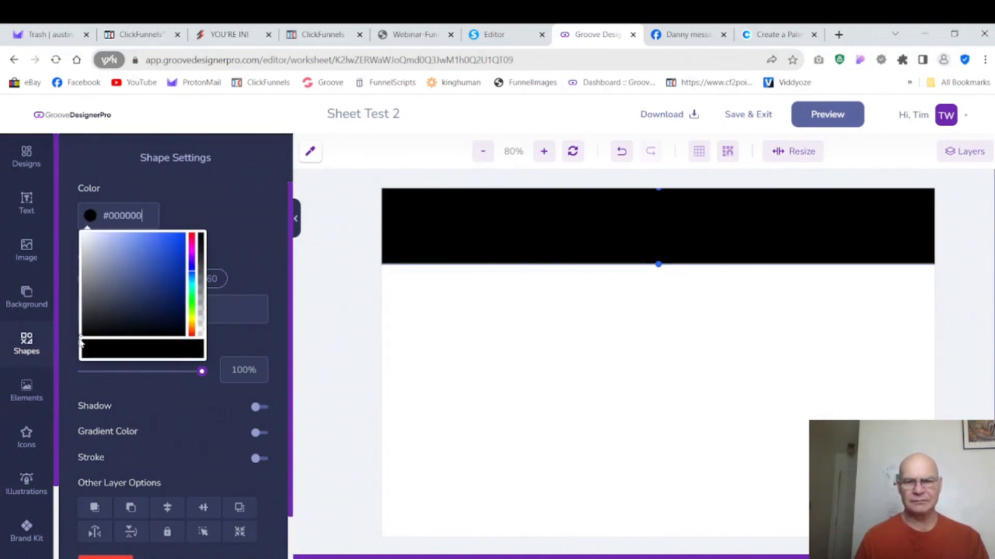
click(449, 329)
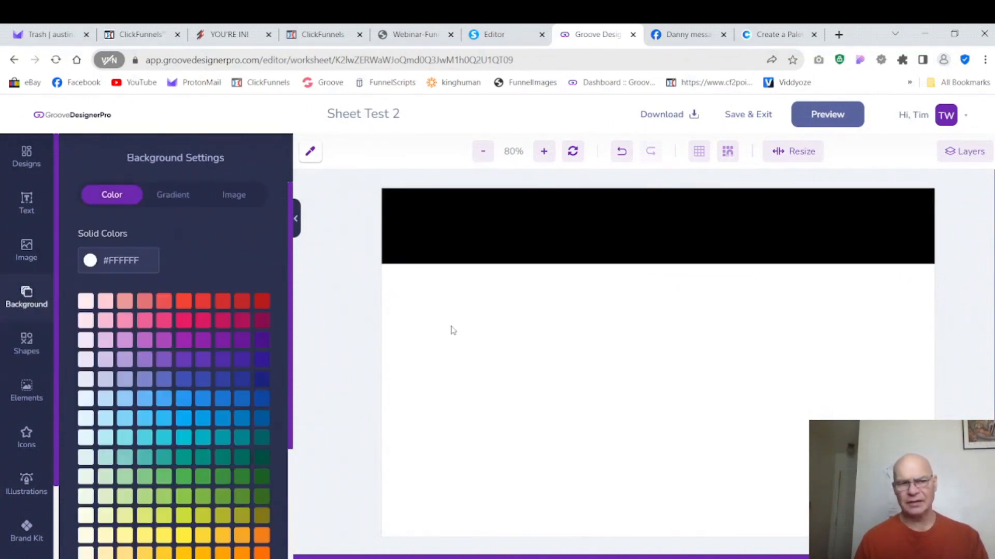
- Add a new text layer in white (#FFFFFF) and place it in the middle of the black banner
click(30, 200)
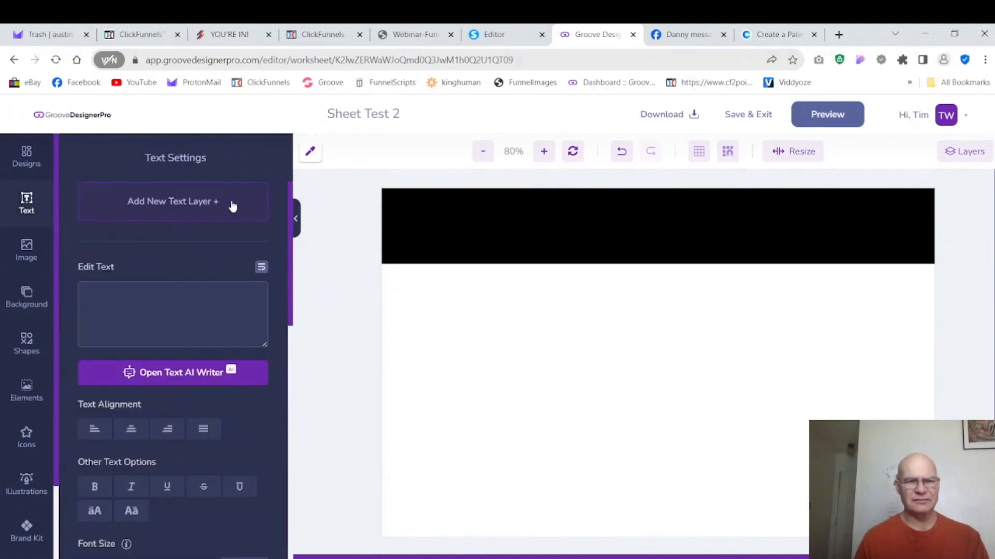
click(211, 202)
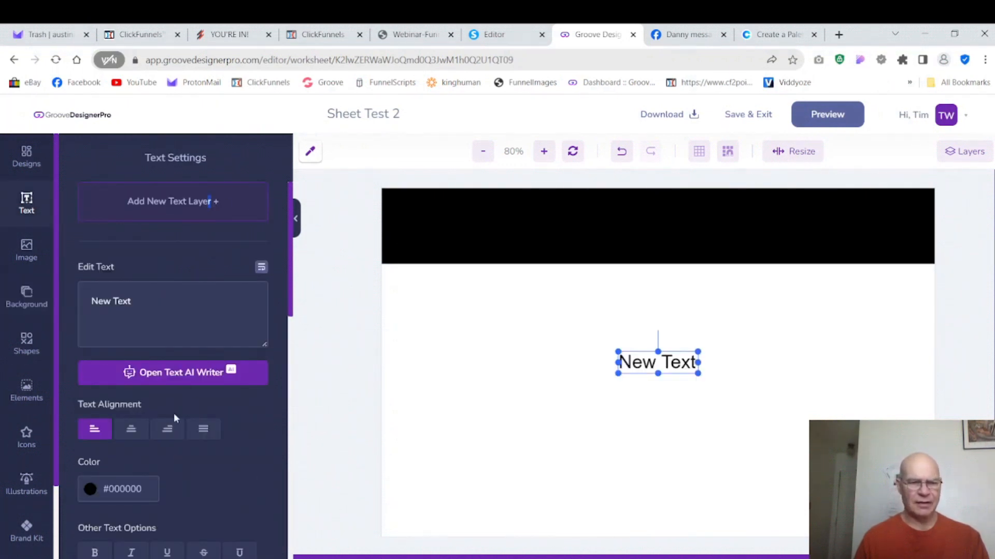
click(135, 490)
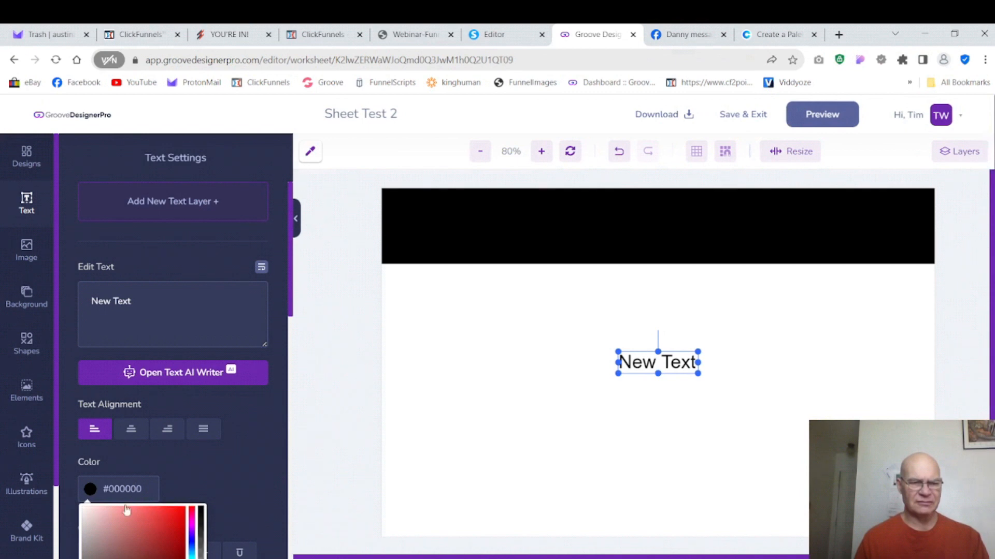
click(225, 455)
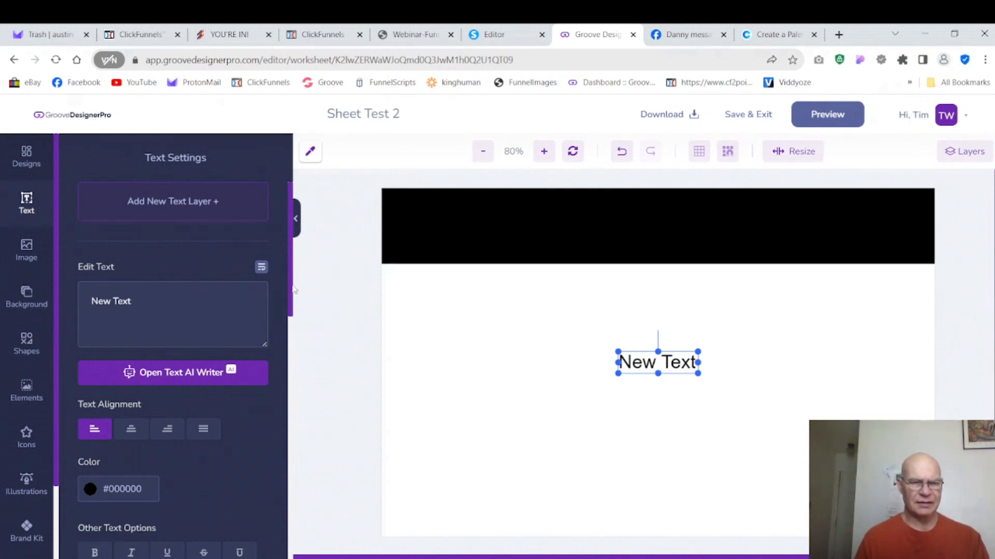
scroll(207, 311, down, 2)
click(132, 368)
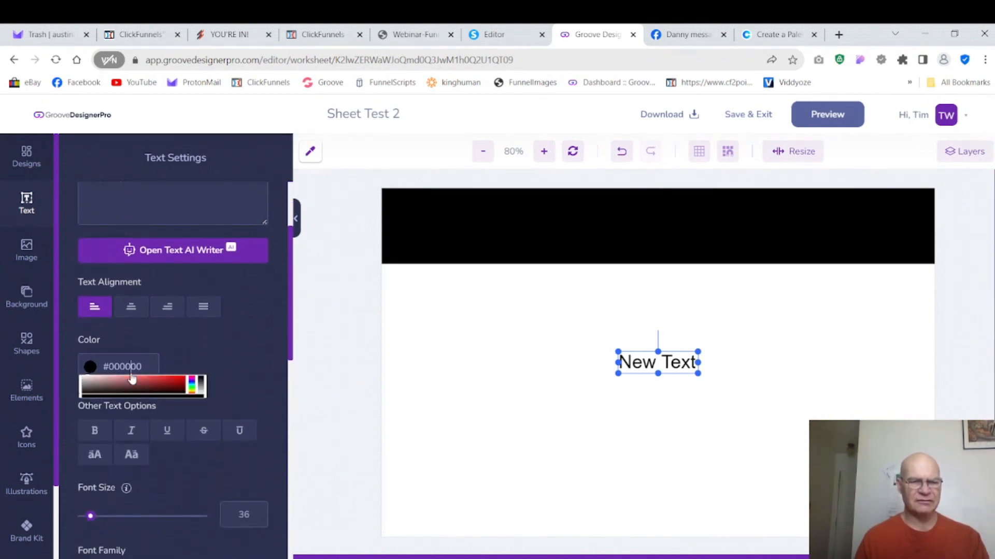
click(83, 384)
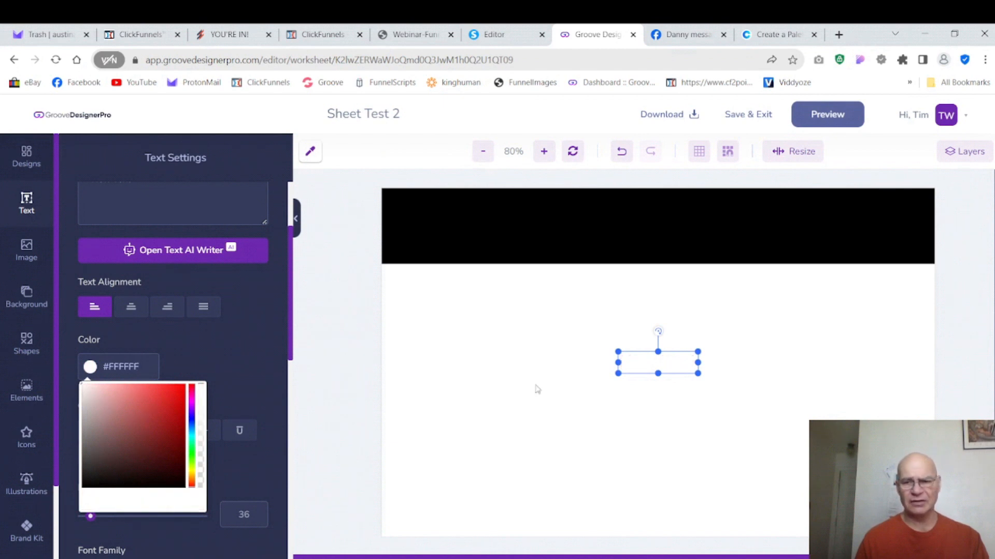
drag(644, 370, 642, 235)
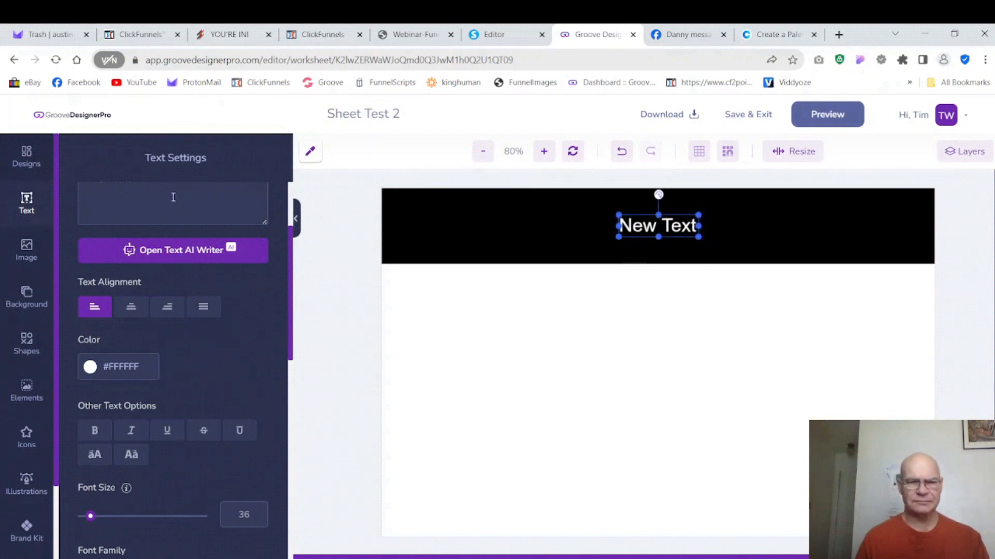
- Replace the banner's placeholder text with the heading "Primary Colors"
drag(293, 305, 285, 227)
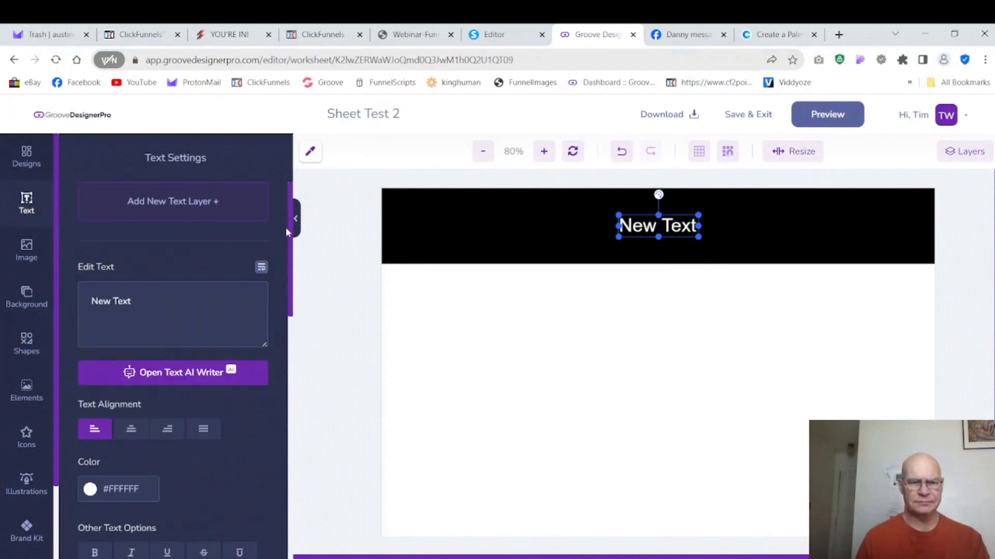
click(228, 291)
key(BackSpace)
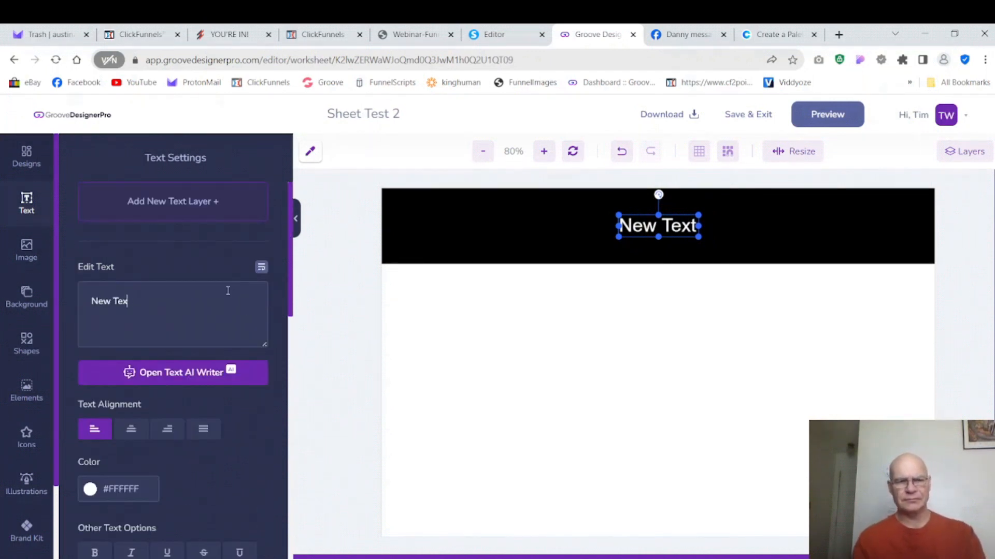
key(BackSpace)
key(BackSpace)
key(BackSpace)
key(BackSpace)
key(BackSpace)
key(BackSpace)
key(BackSpace)
text(Prim)
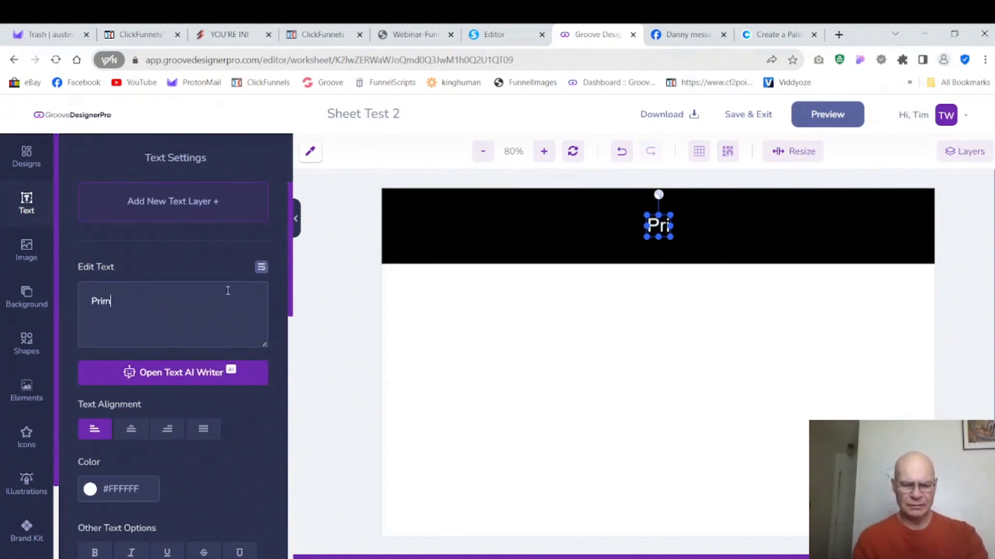
text(ary Colors)
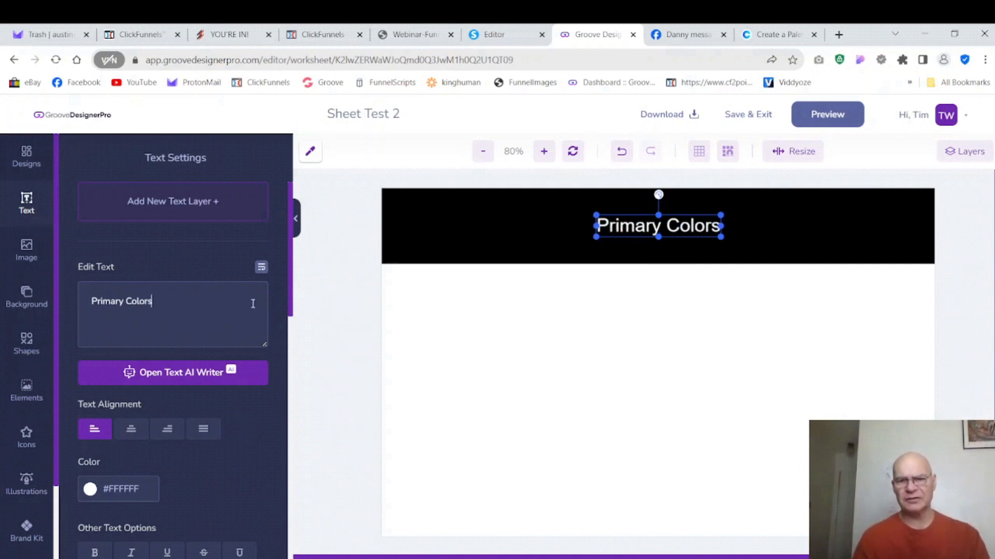
- Enlarge the "Primary Colors" heading to font size 69
click(408, 251)
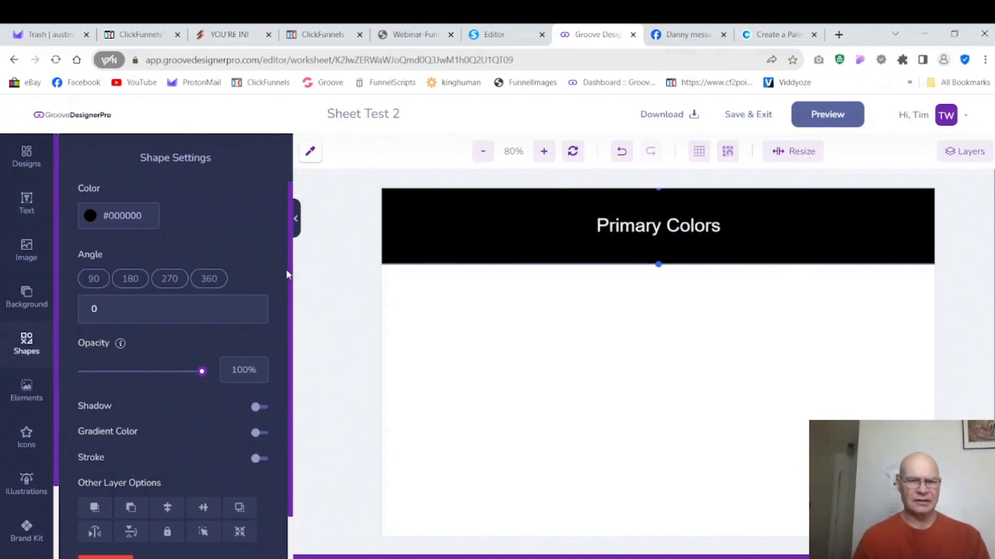
drag(293, 266, 293, 323)
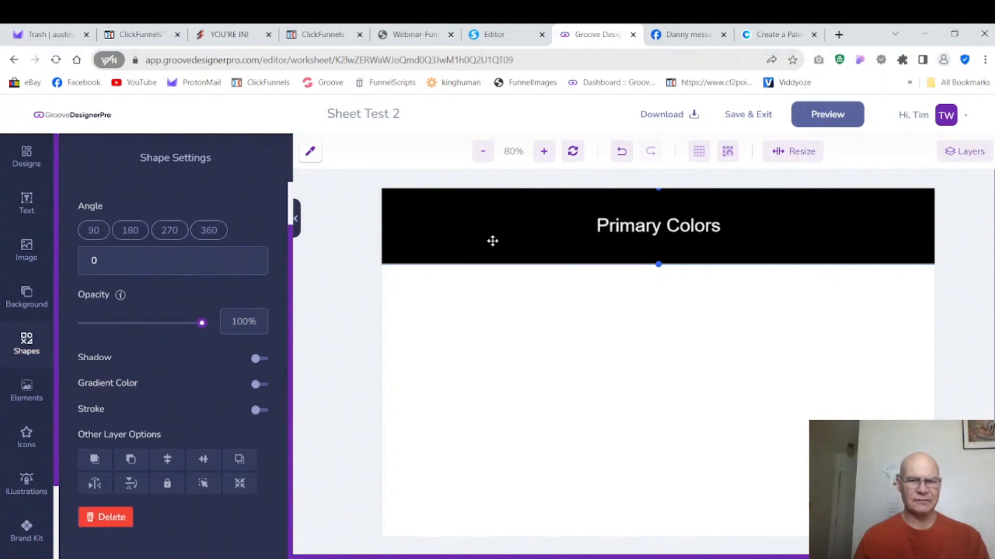
click(615, 227)
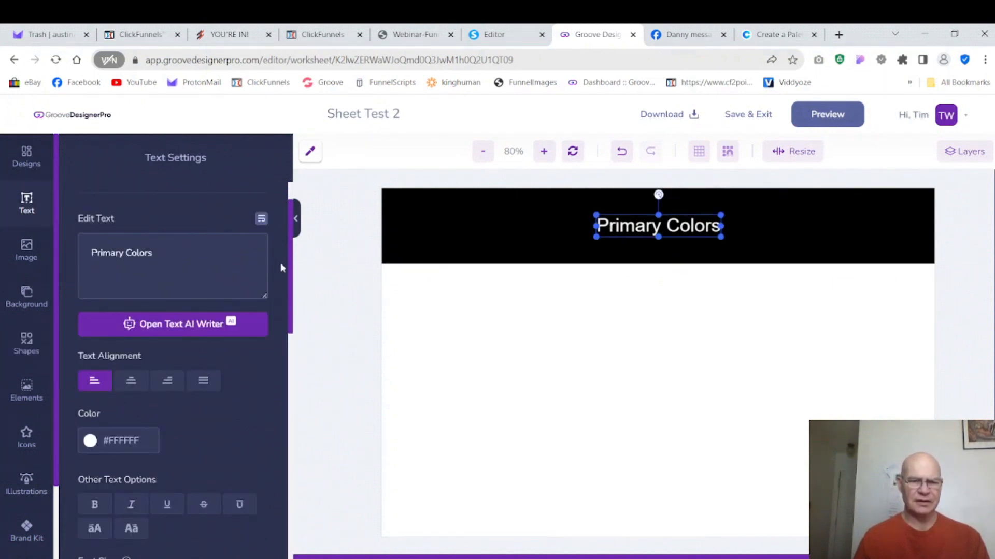
drag(291, 253, 301, 347)
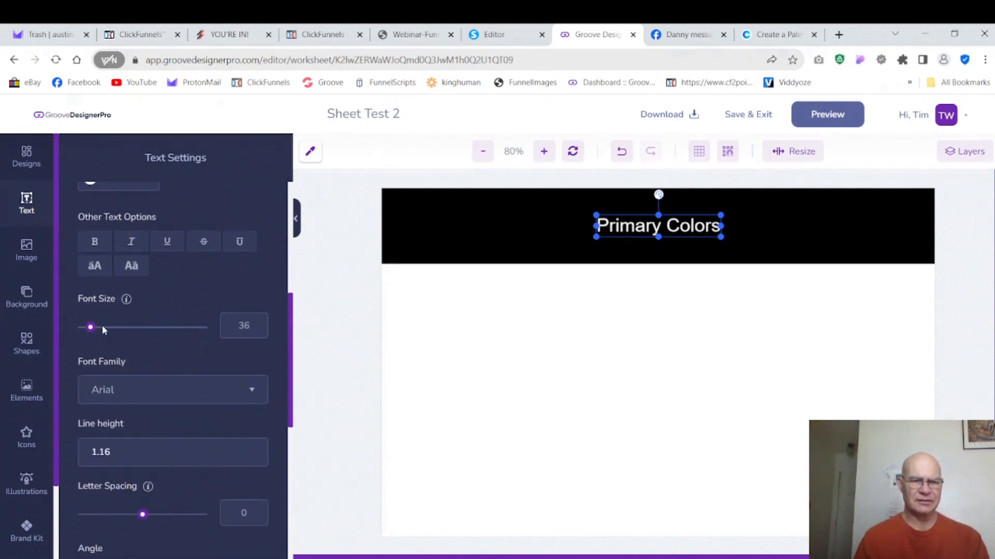
drag(90, 327, 99, 335)
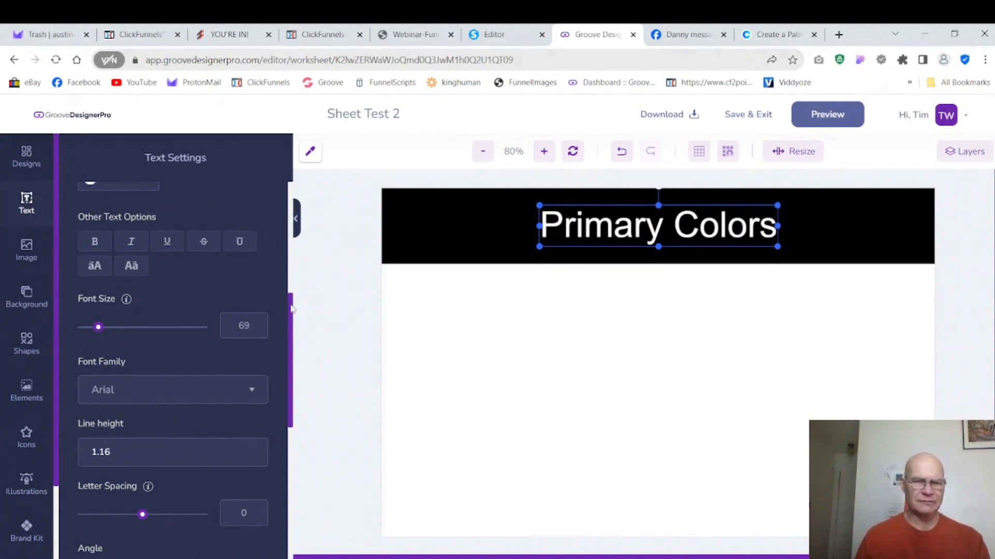
- Change the heading's font family to Mr Dafoe
scroll(244, 292, down, 3)
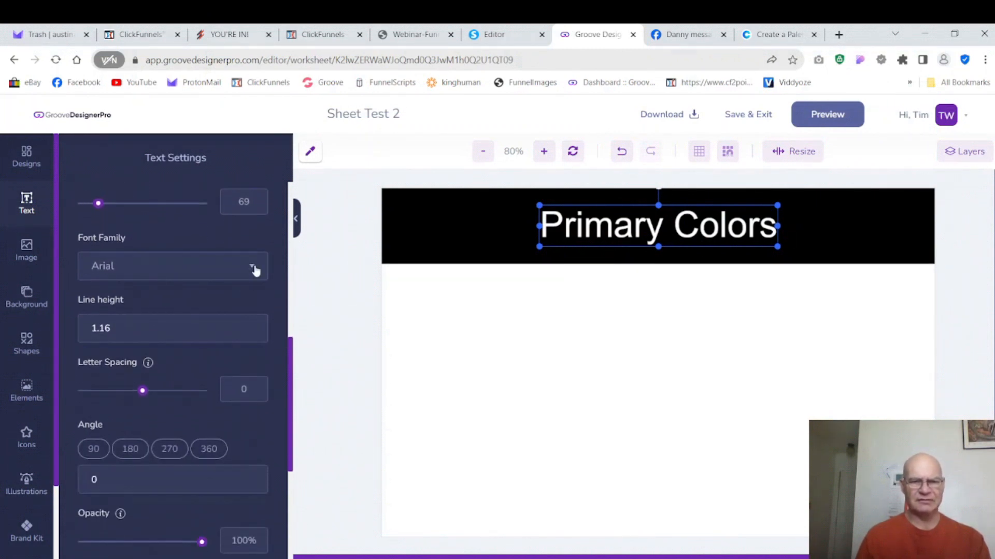
click(254, 268)
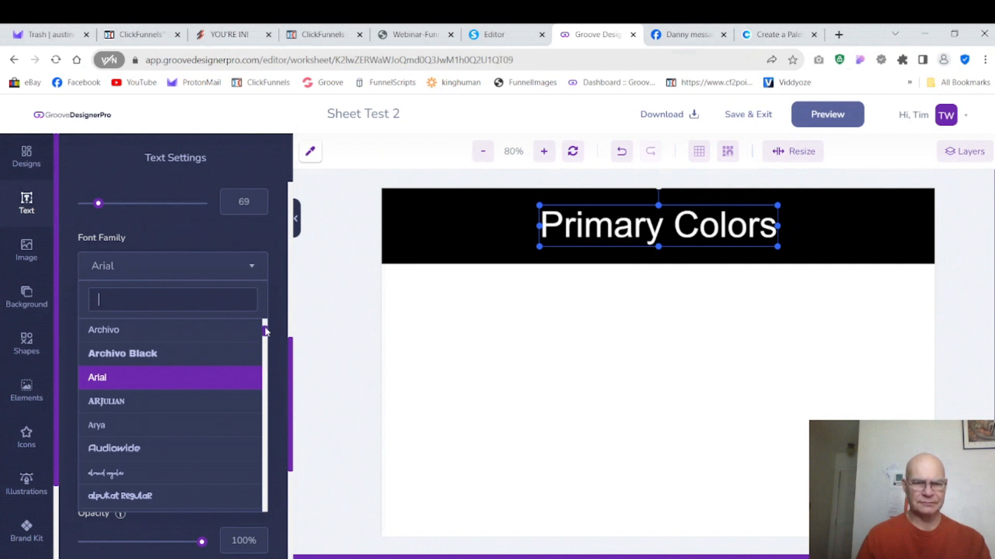
drag(265, 332, 263, 426)
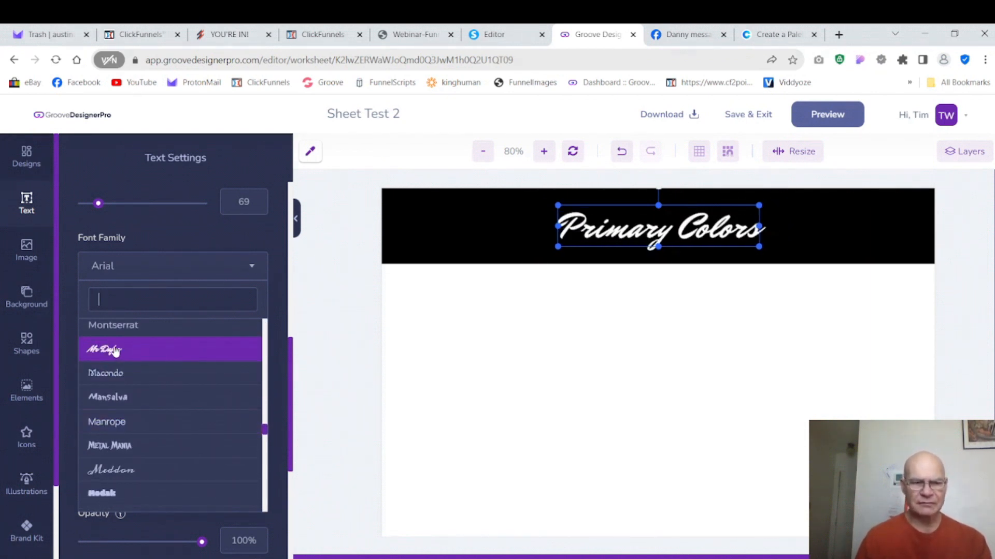
click(115, 351)
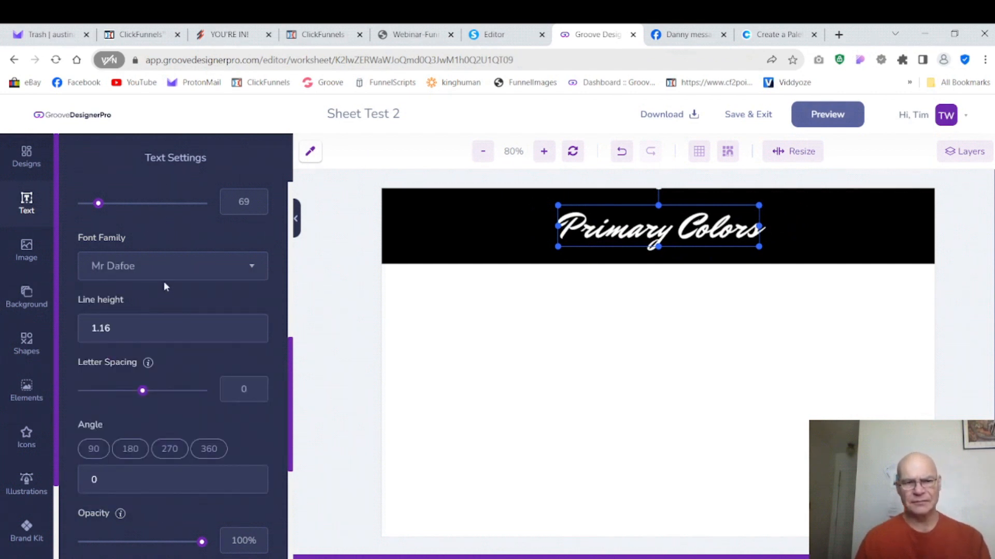
- Give the heading a linear gradient with the default colours #EE1557 and #0036E7, keeping full opacity, and deselect it
scroll(286, 409, down, 3)
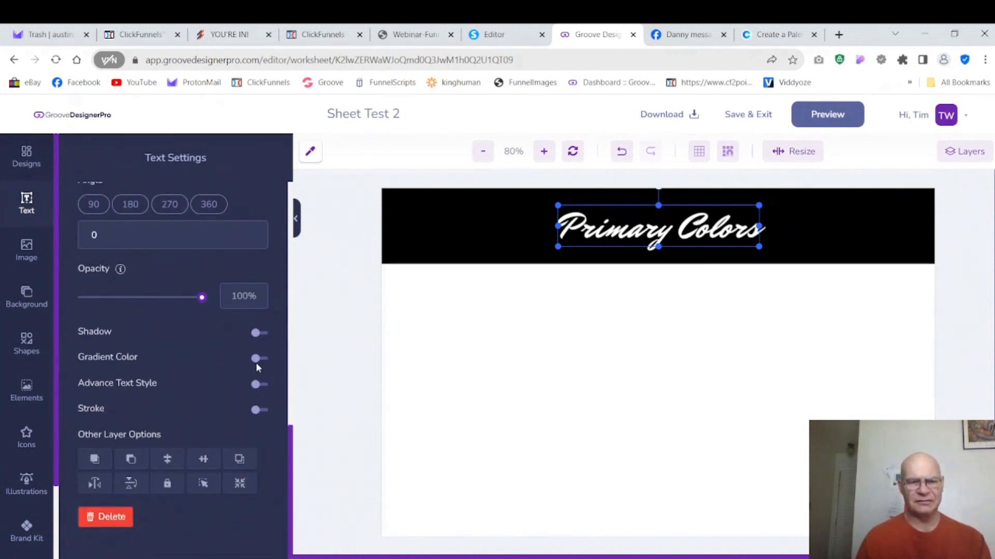
click(262, 359)
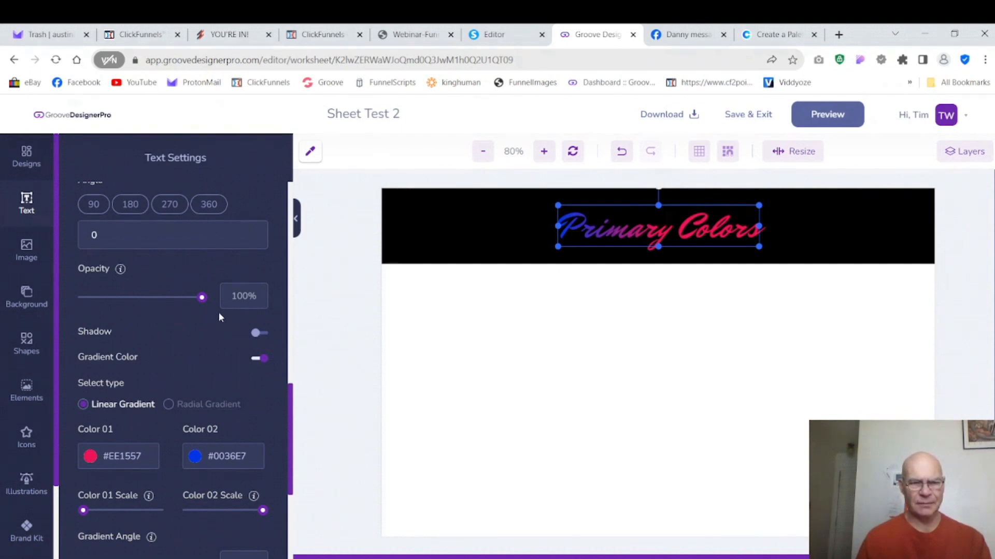
drag(202, 298, 251, 300)
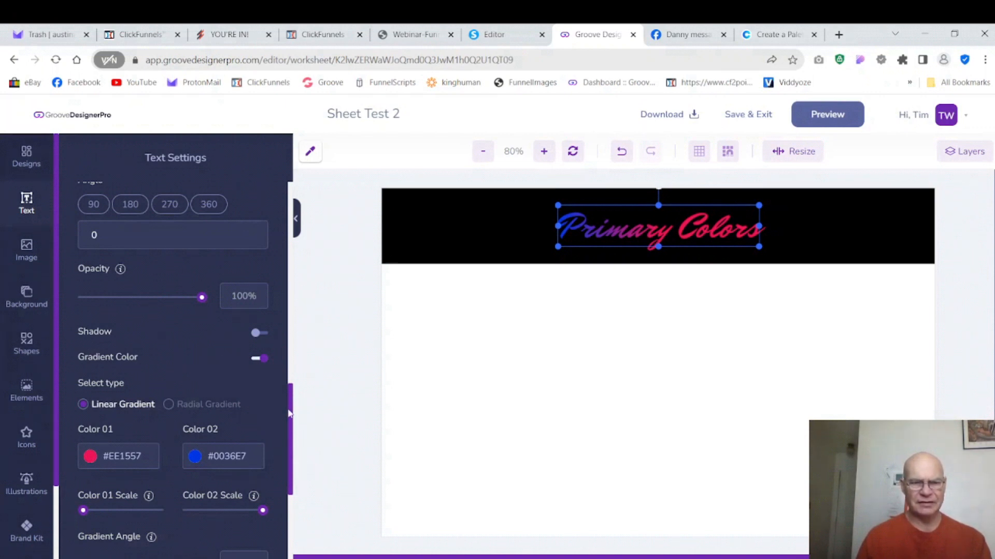
click(465, 233)
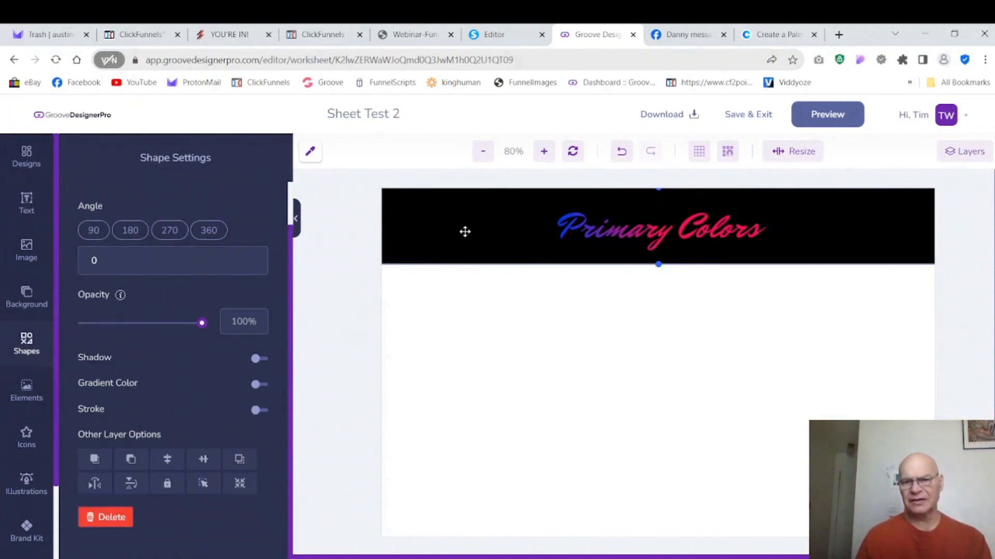
click(469, 297)
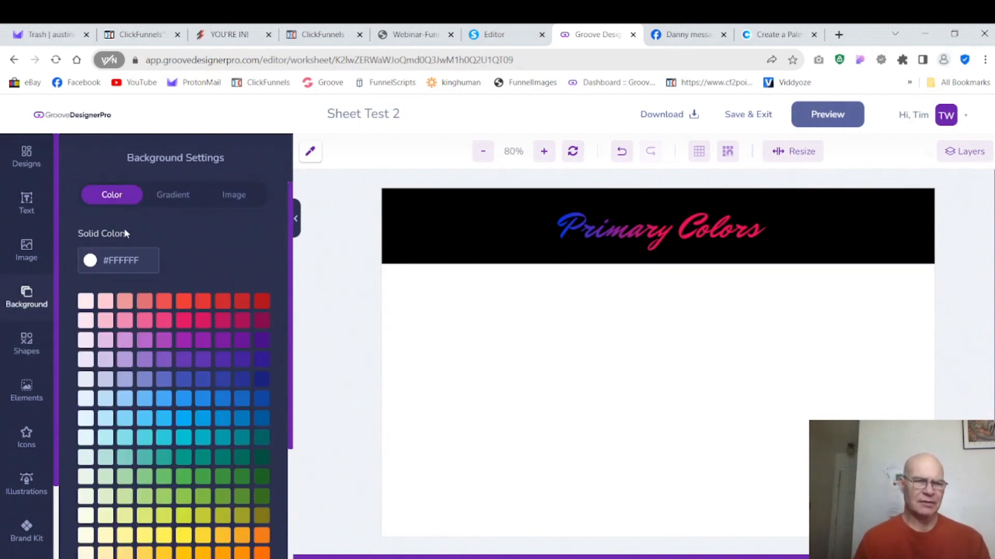
- Add a basic circle shape, enlarge it to about twice its size, and place it near the canvas's centre just below the banner
click(26, 342)
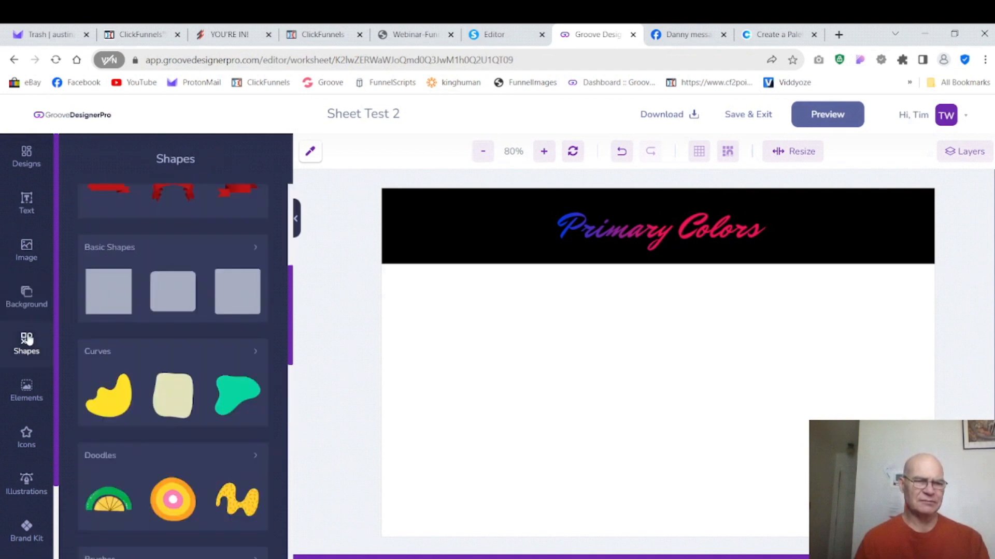
click(140, 253)
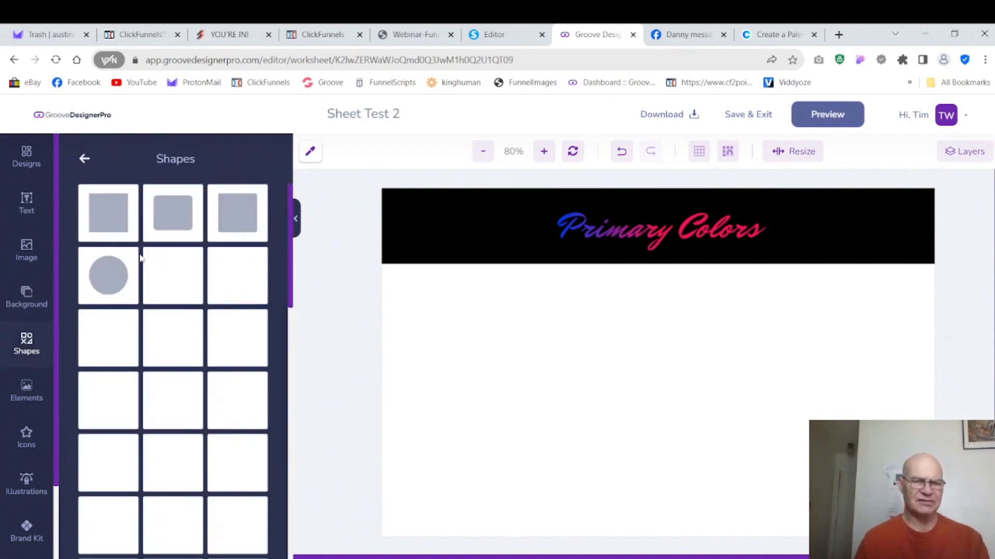
click(109, 268)
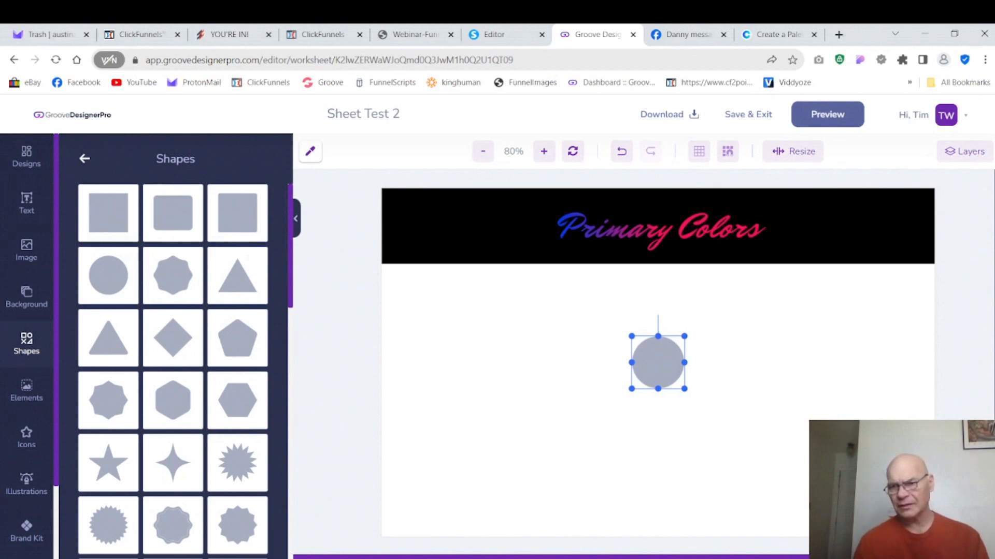
scroll(733, 279, down, 1)
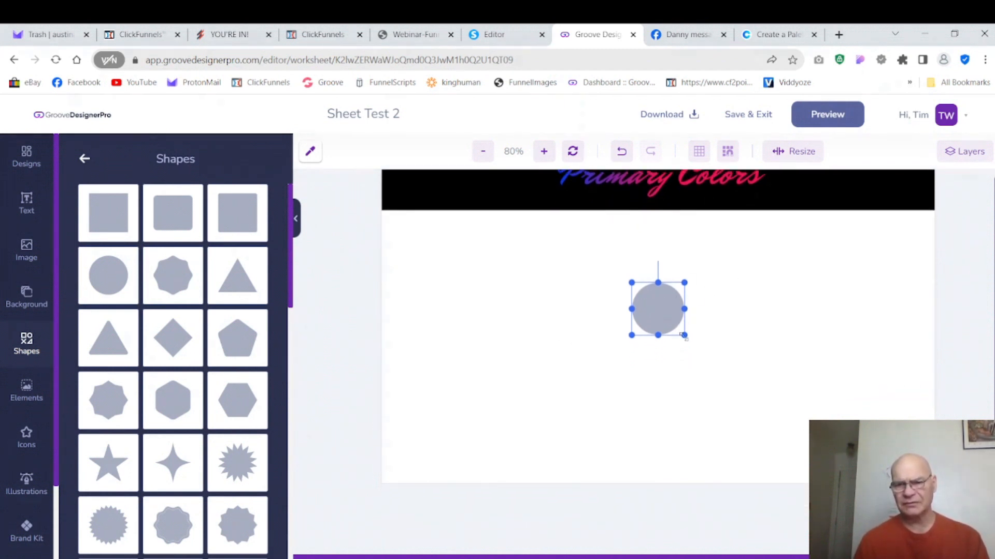
drag(684, 336, 736, 391)
scroll(736, 383, down, 1)
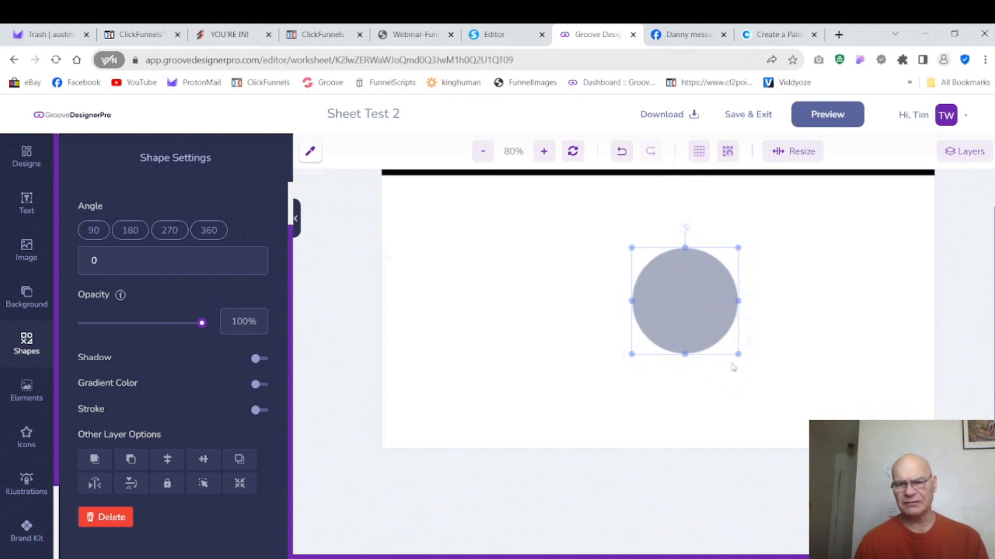
drag(702, 308, 665, 253)
- Duplicate the circle twice, place the copies lower on the canvas's right and left sides, and nudge the original slightly right
right_click(665, 253)
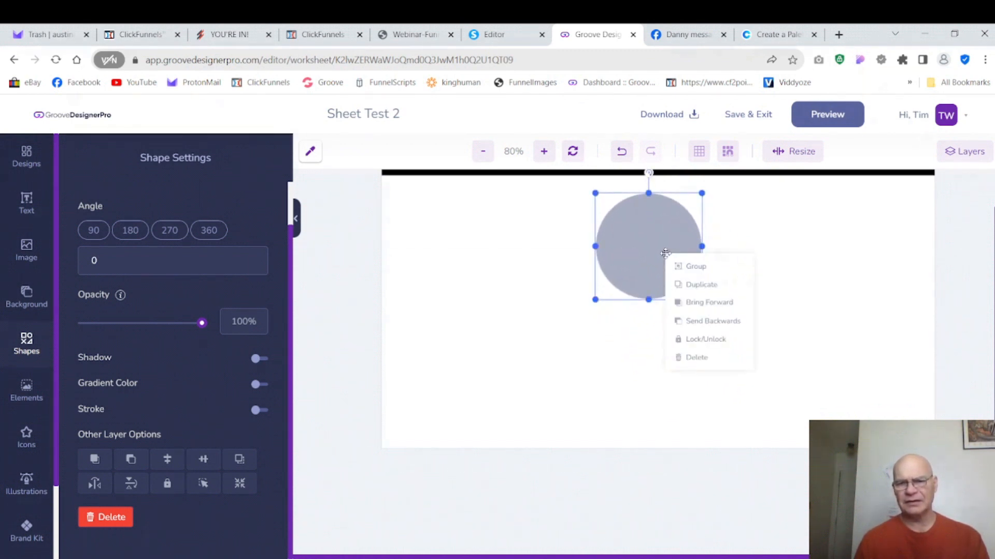
click(686, 285)
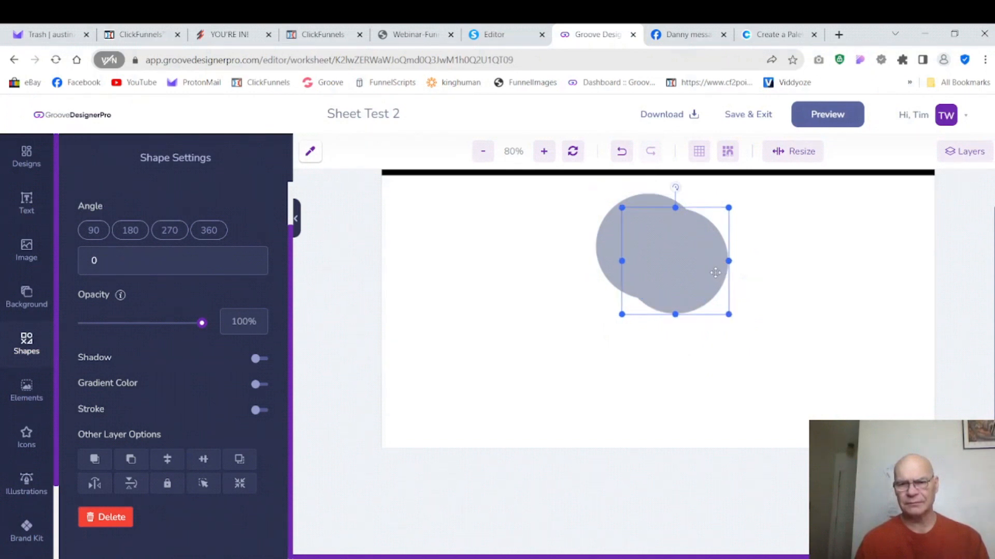
drag(715, 273, 830, 332)
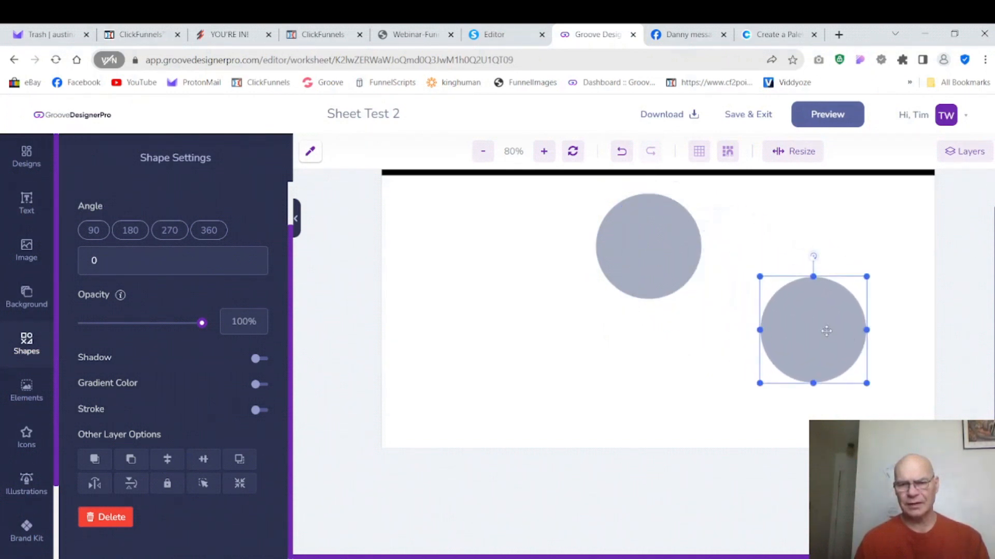
right_click(826, 331)
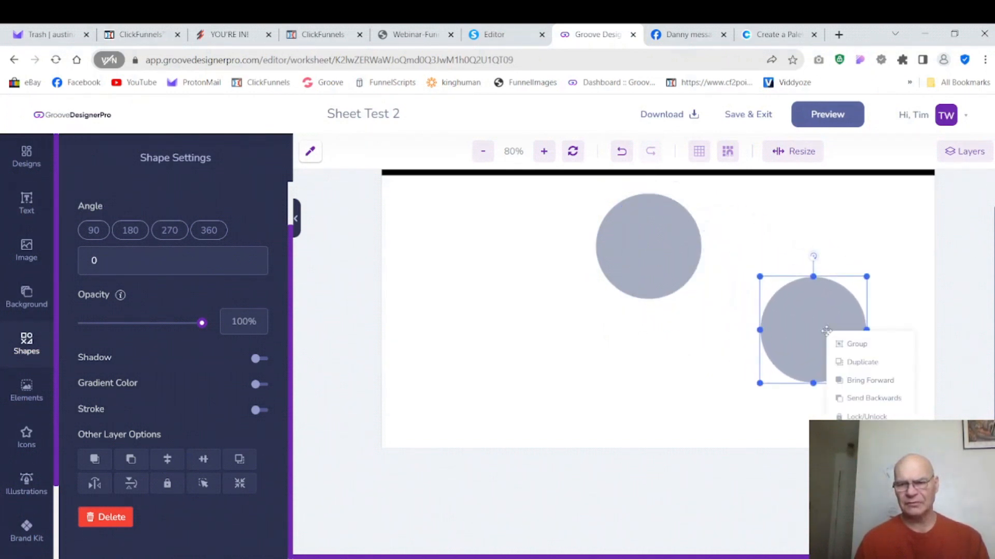
click(852, 362)
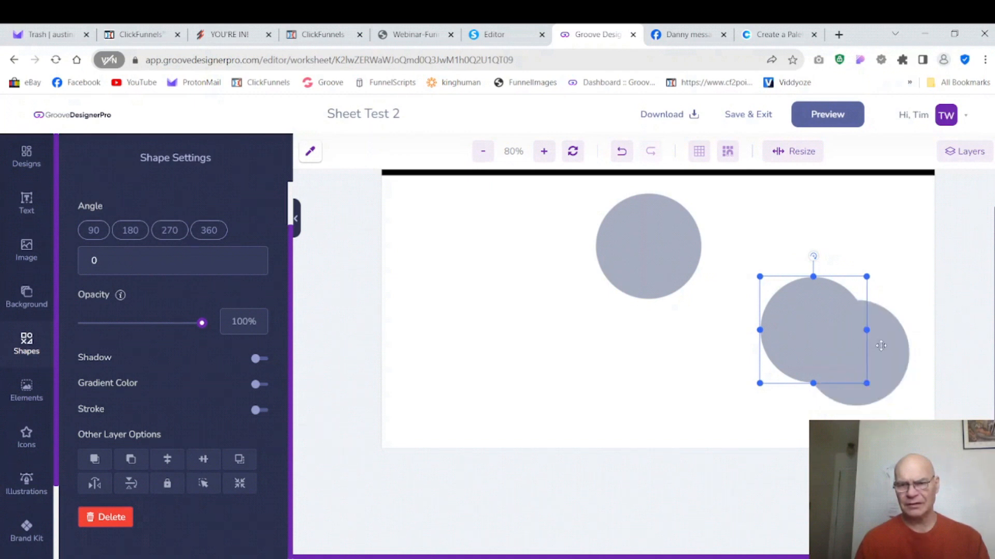
drag(880, 346, 490, 348)
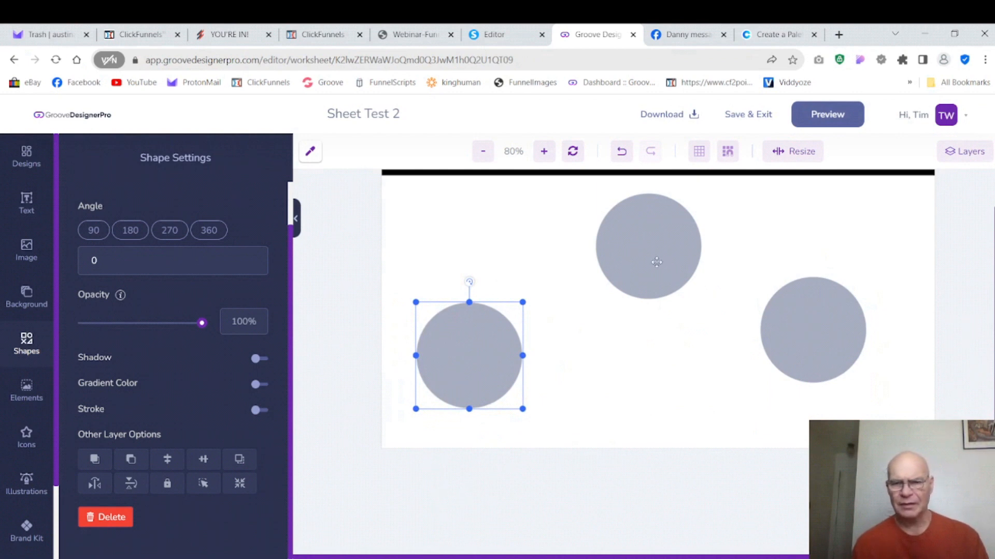
mouse_move(656, 262)
mouse_down()
mouse_move(671, 265)
mouse_move(662, 263)
mouse_up()
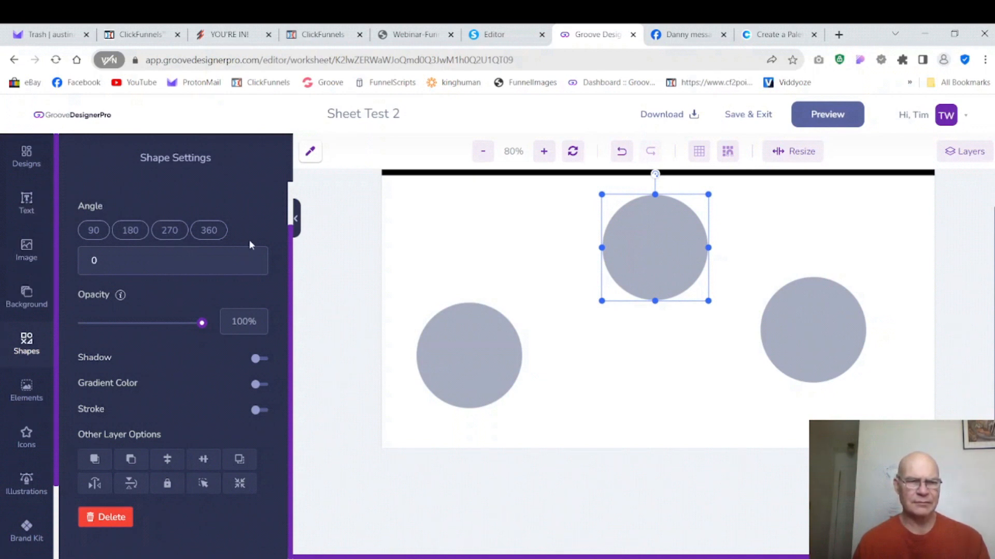
- Set the upper middle circle's colour to red (#E2241F)
drag(290, 248, 290, 175)
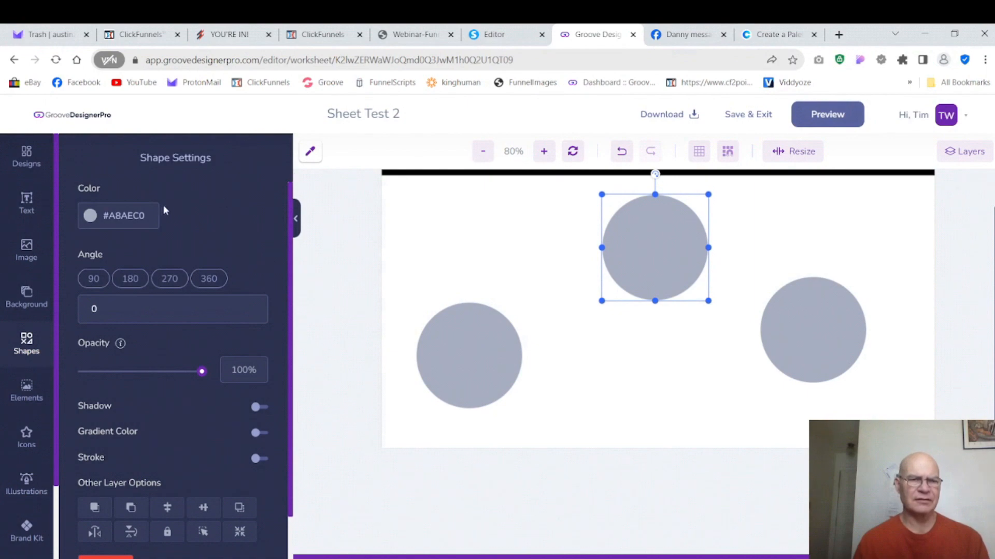
click(123, 216)
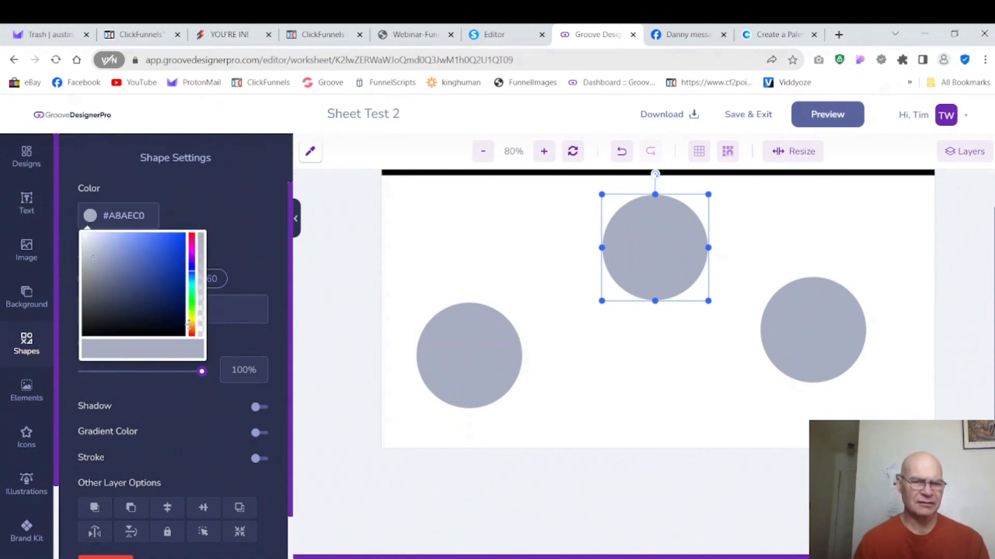
click(193, 336)
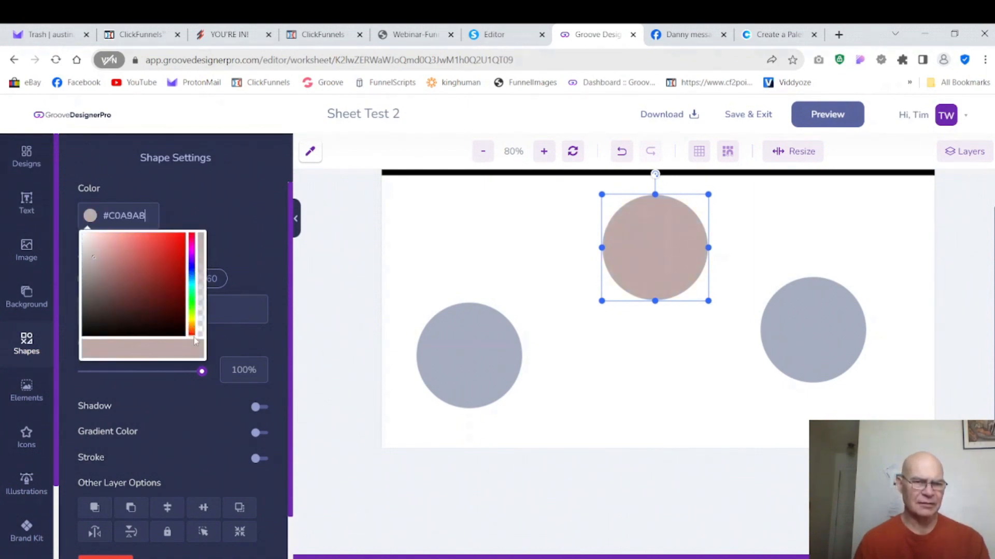
click(171, 244)
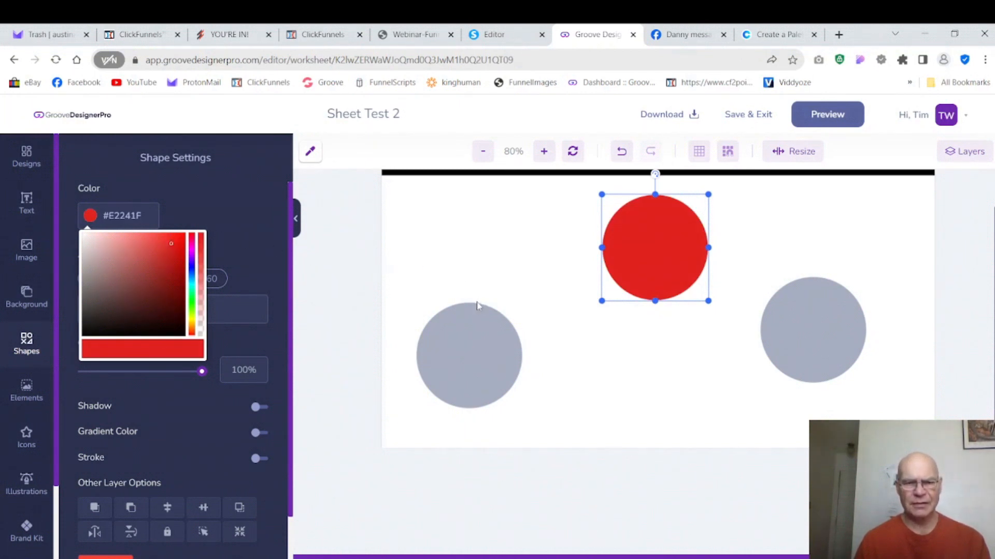
- Set the lower-left circle's colour to blue (#0741F0) and deselect it
click(465, 330)
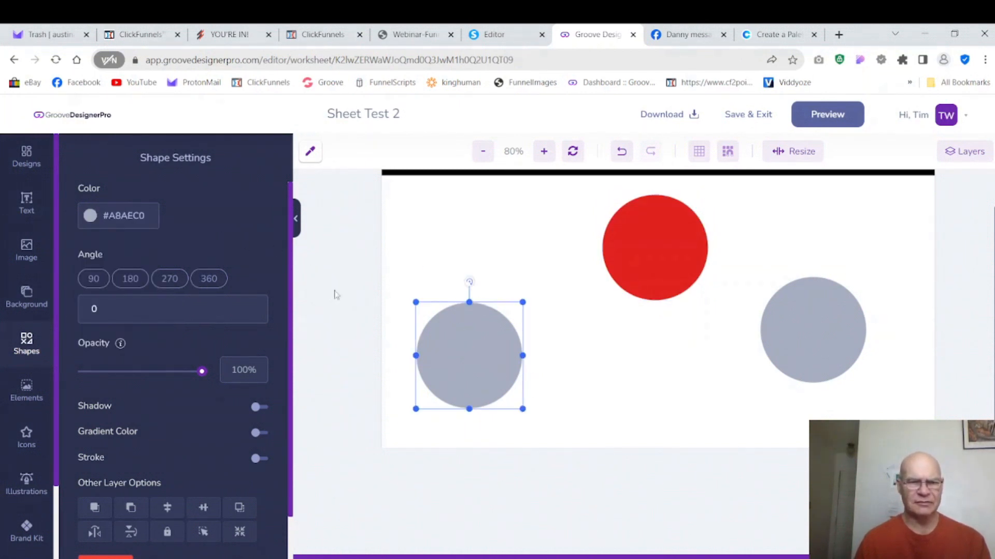
click(137, 215)
click(179, 242)
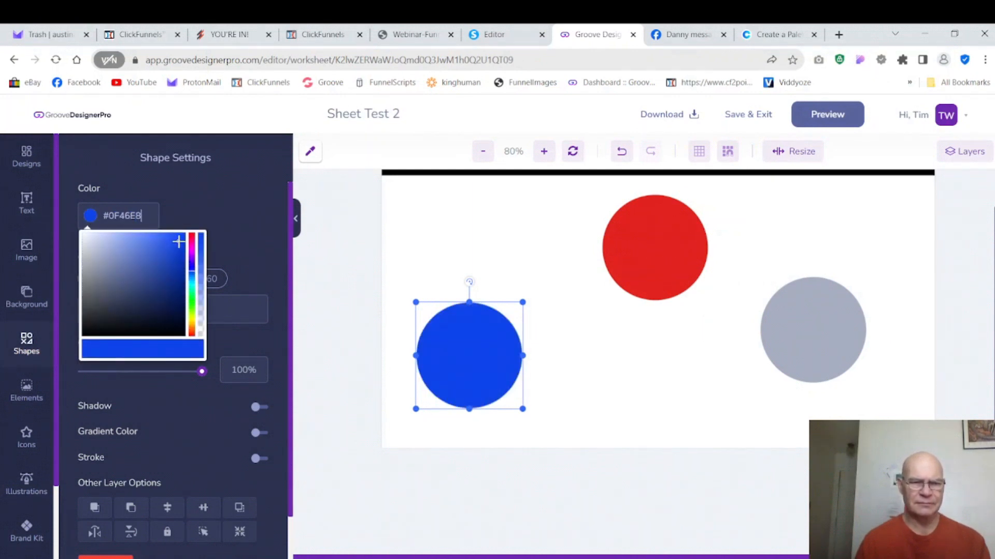
click(543, 269)
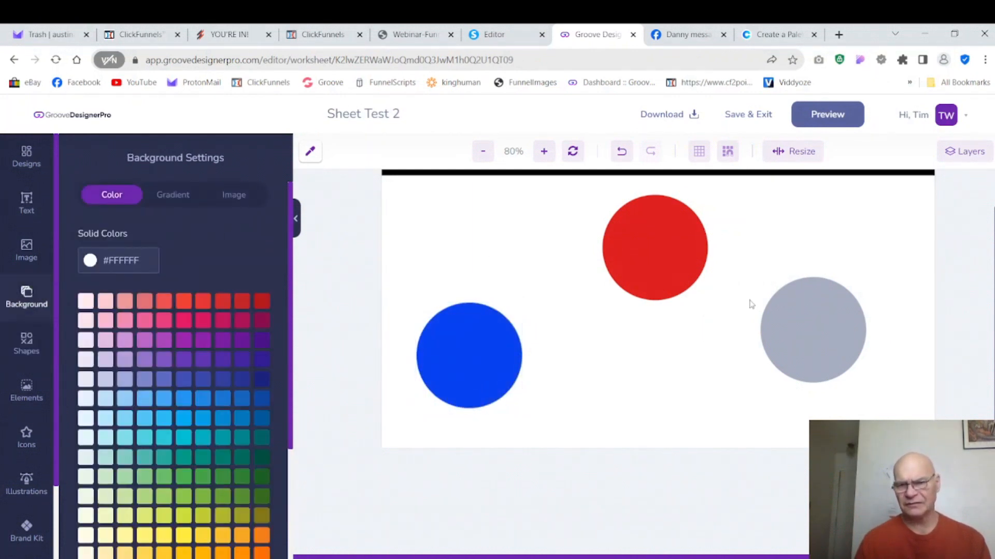
- Move the remaining grey circle level with the blue one, set its colour to yellow (#F7DE12), and deselect it
drag(816, 313, 807, 339)
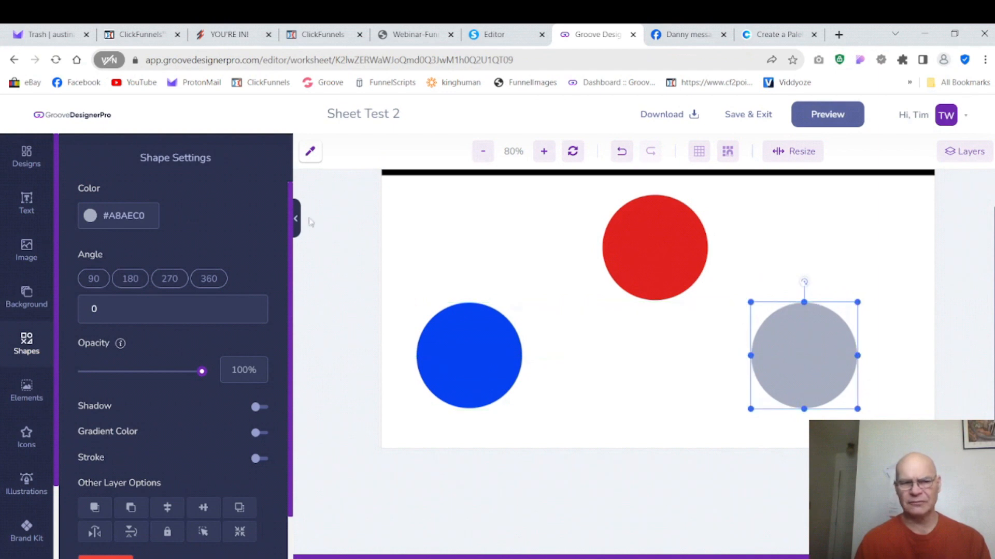
click(147, 216)
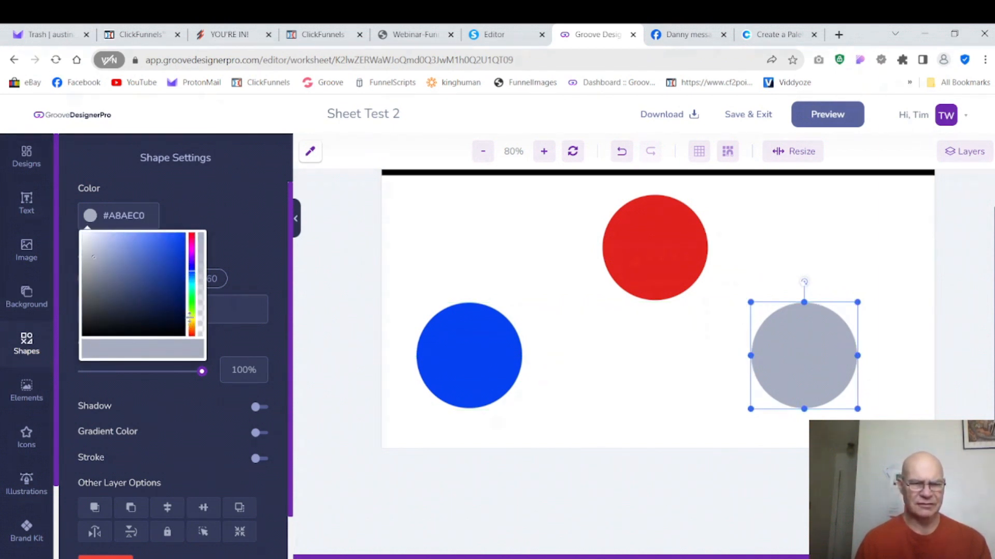
key(ctrl+a)
text(#BCC0A8)
drag(165, 251, 177, 236)
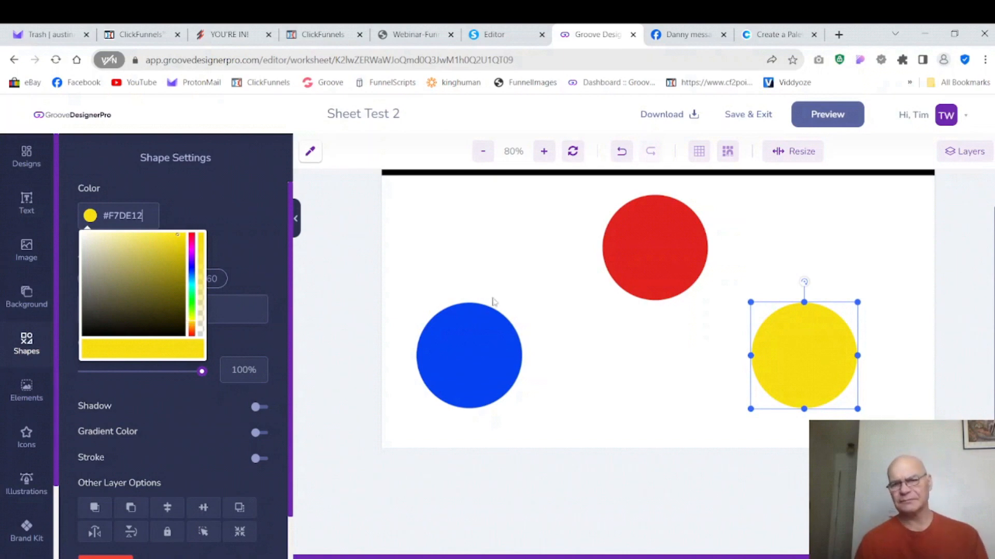
click(518, 272)
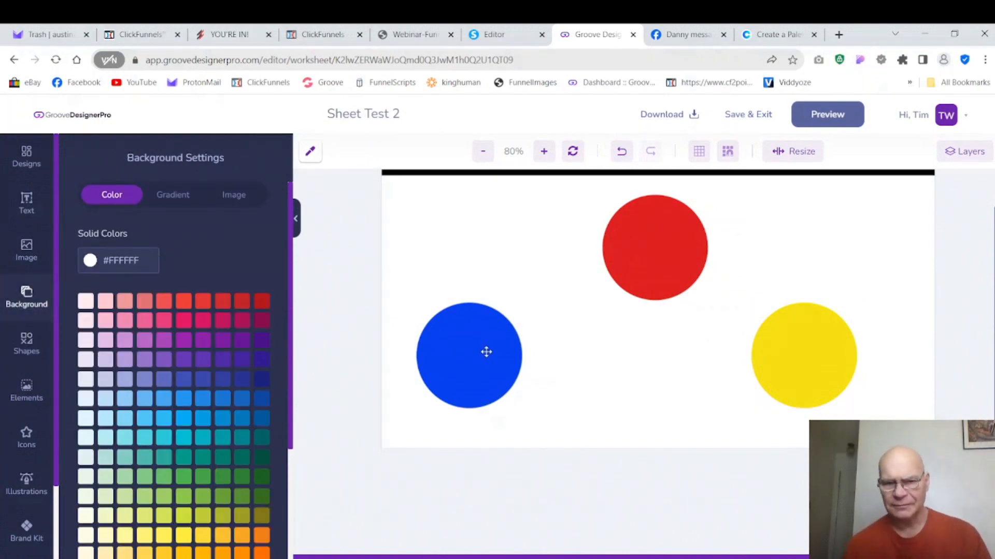
- Rearrange the circles into a tighter triangle, with red centred above and blue and yellow moved inward at the same height below
drag(484, 350, 556, 353)
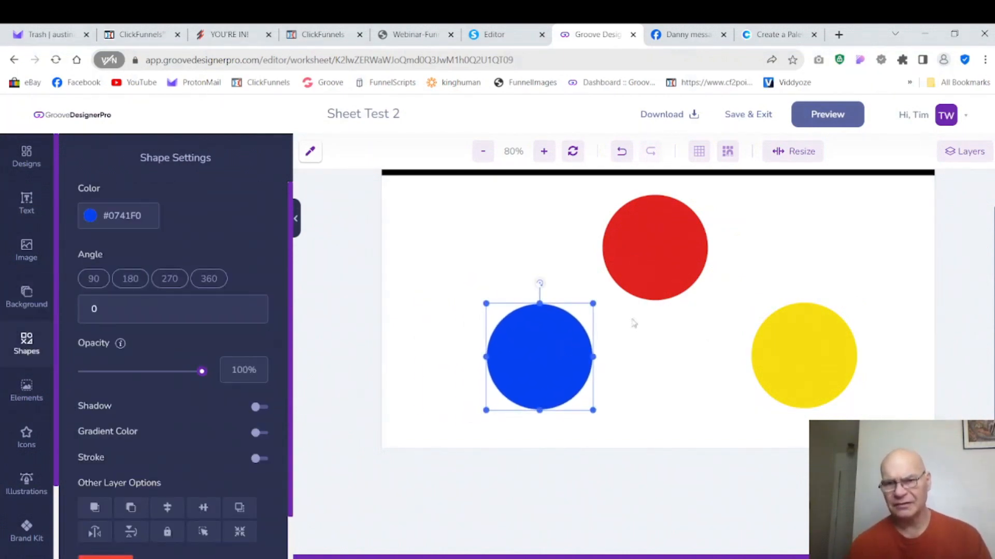
drag(677, 257, 679, 258)
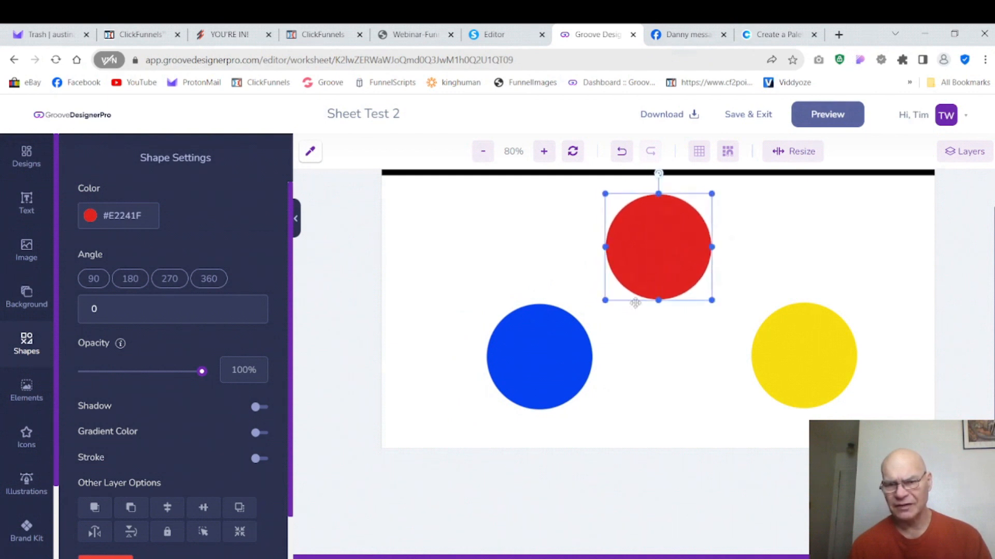
drag(564, 351, 575, 355)
drag(799, 363, 768, 366)
click(812, 281)
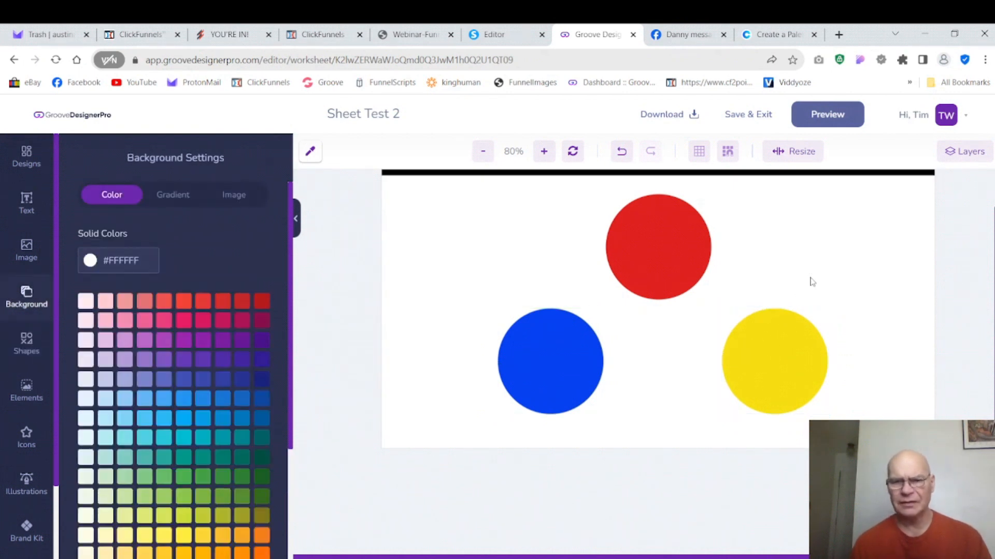
drag(779, 357, 775, 356)
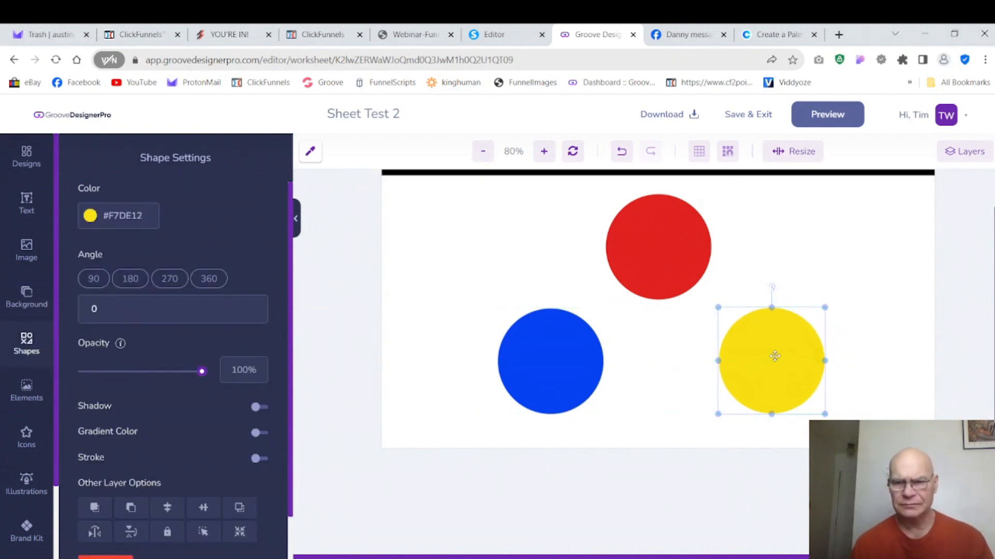
click(768, 281)
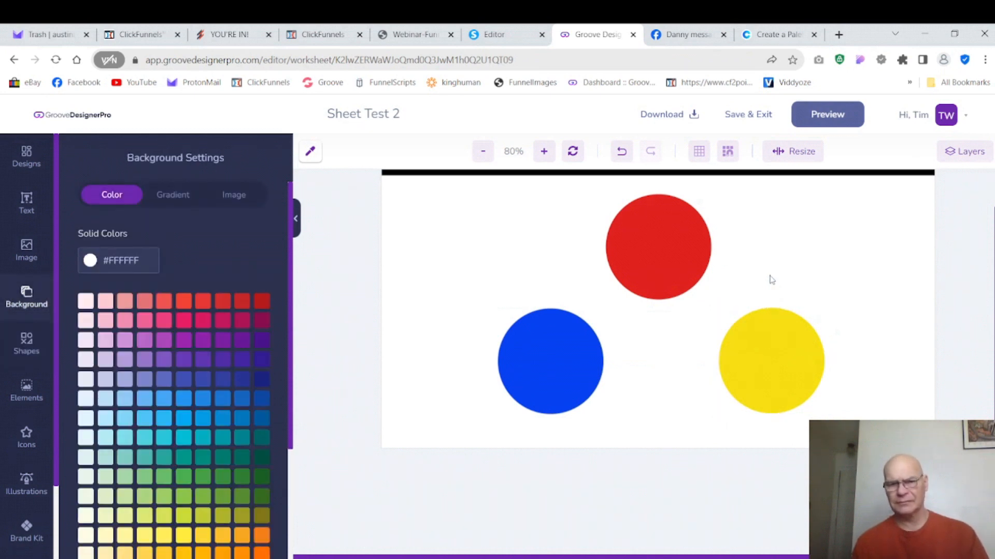
- Add a new text layer and centre it on the red circle
click(41, 203)
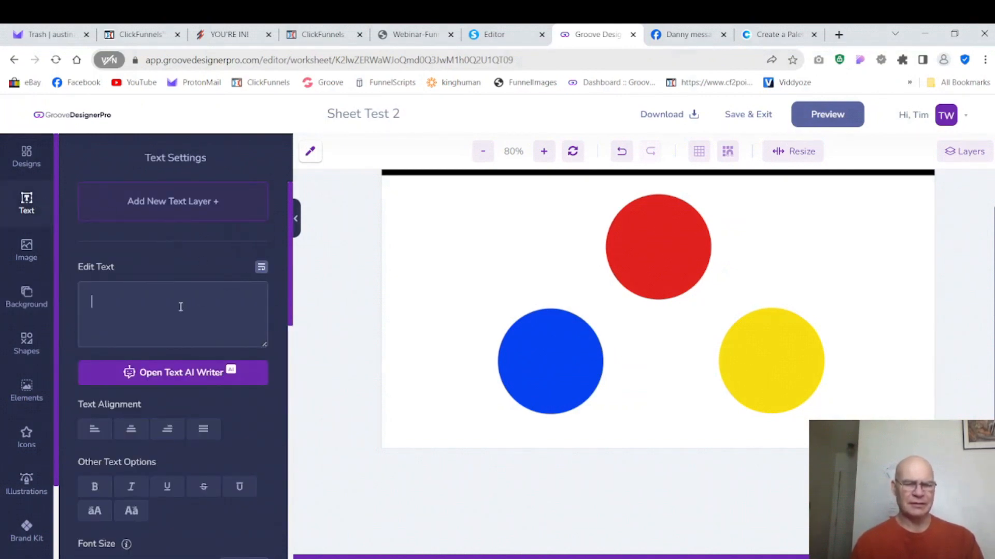
text(RED)
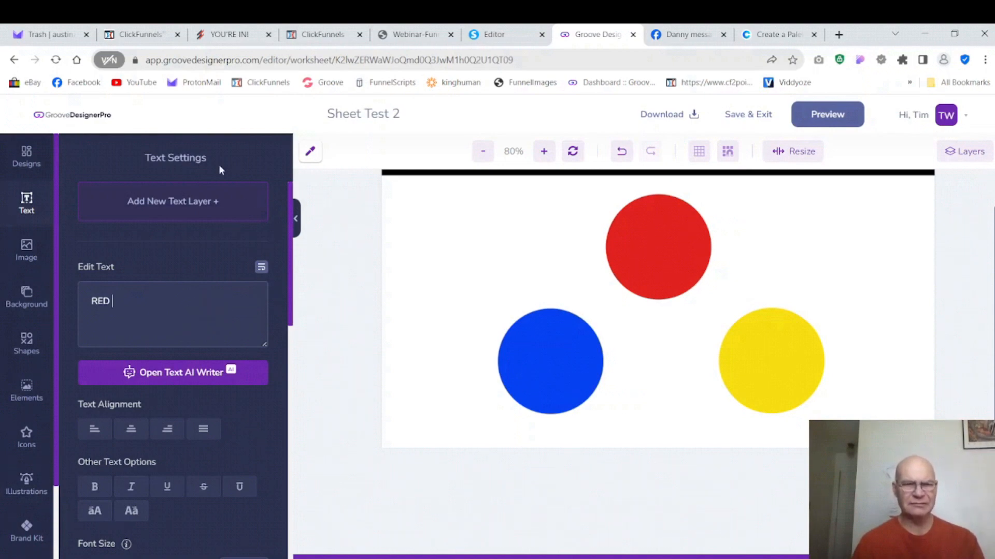
click(203, 202)
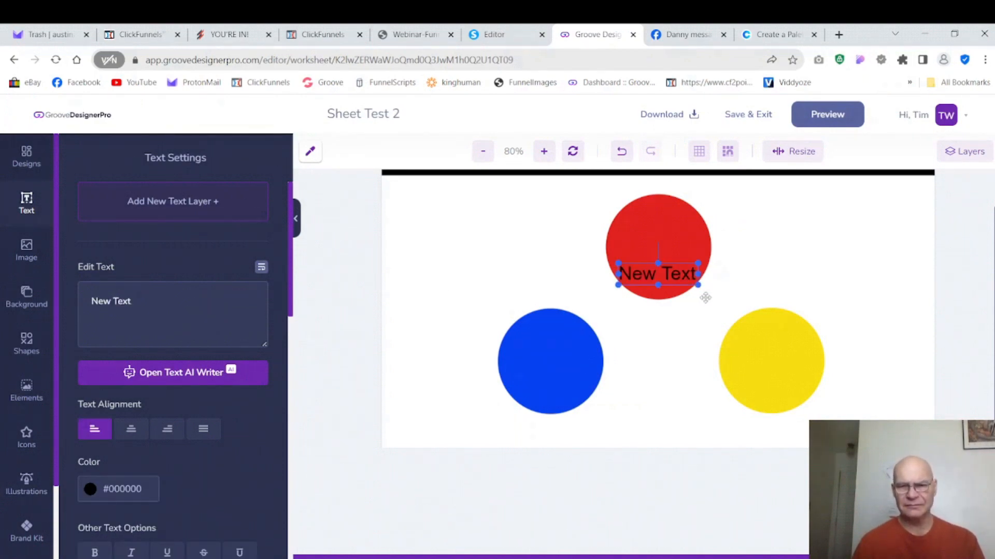
mouse_move(668, 265)
mouse_down()
mouse_move(661, 239)
mouse_move(671, 260)
mouse_move(670, 251)
mouse_up()
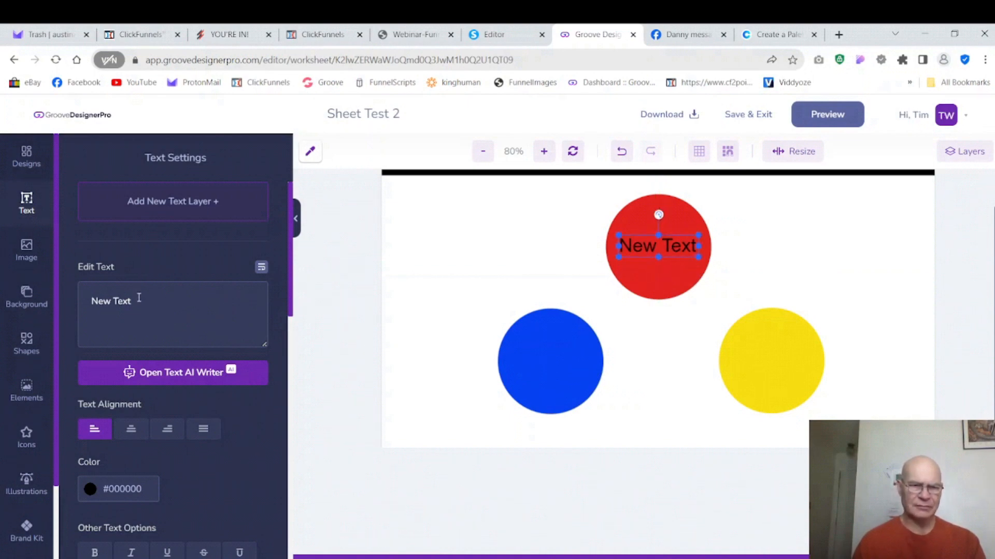
- Replace the placeholder text on the red circle with "RED"
key(BackSpace)
key(BackSpace)
key(BackSpace)
key(BackSpace)
key(BackSpace)
key(BackSpace)
key(BackSpace)
key(BackSpace)
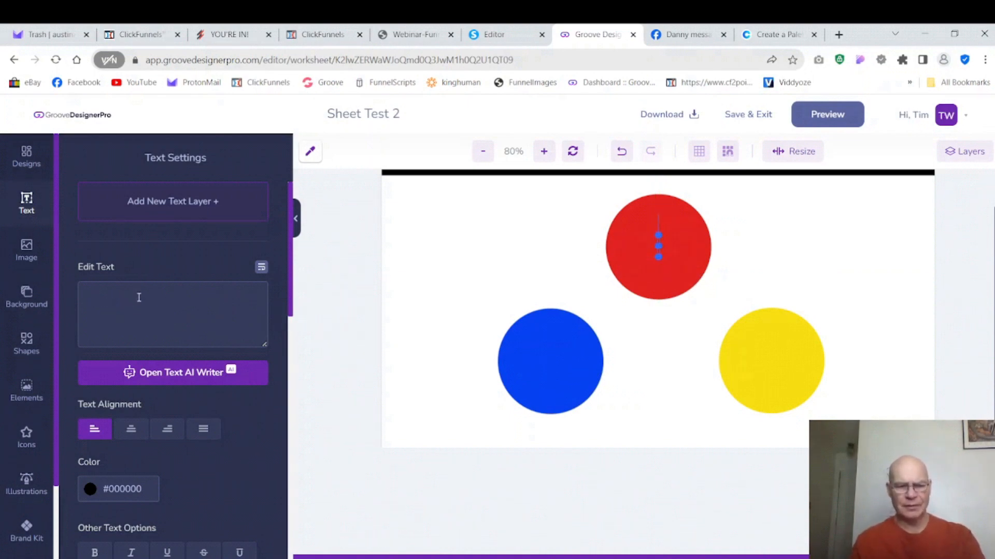
text(RED)
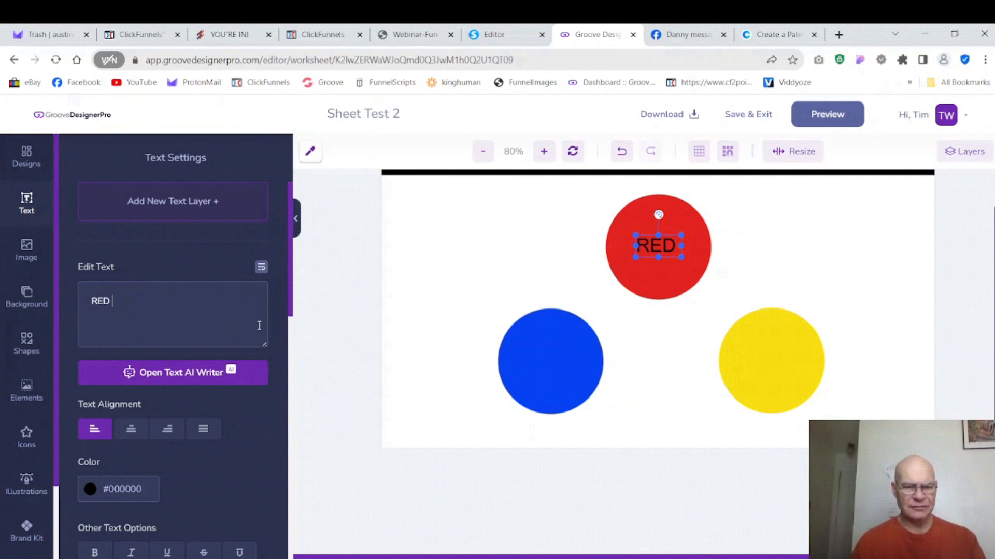
- Set the "RED" label's text colour to white (#FFFFFF)
drag(290, 301, 285, 365)
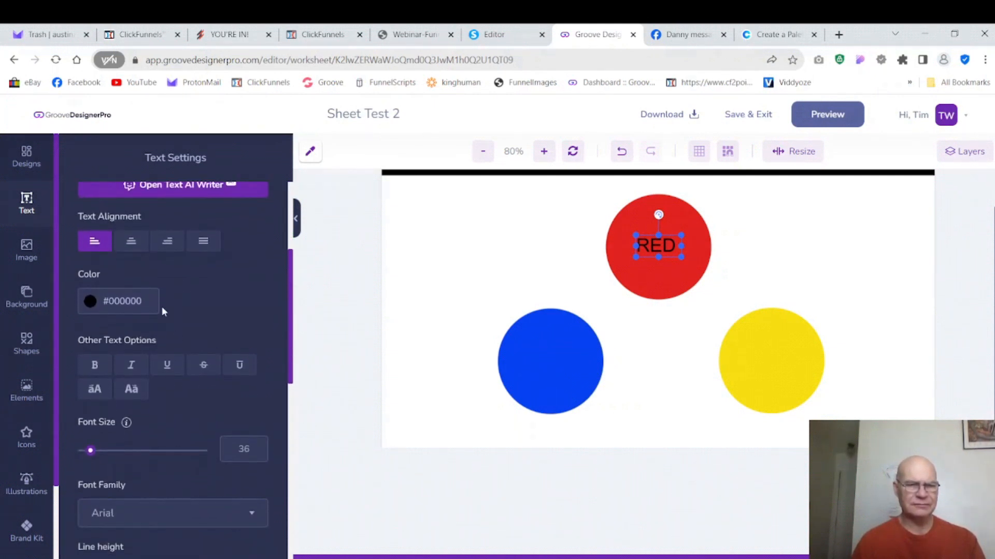
click(148, 310)
click(107, 322)
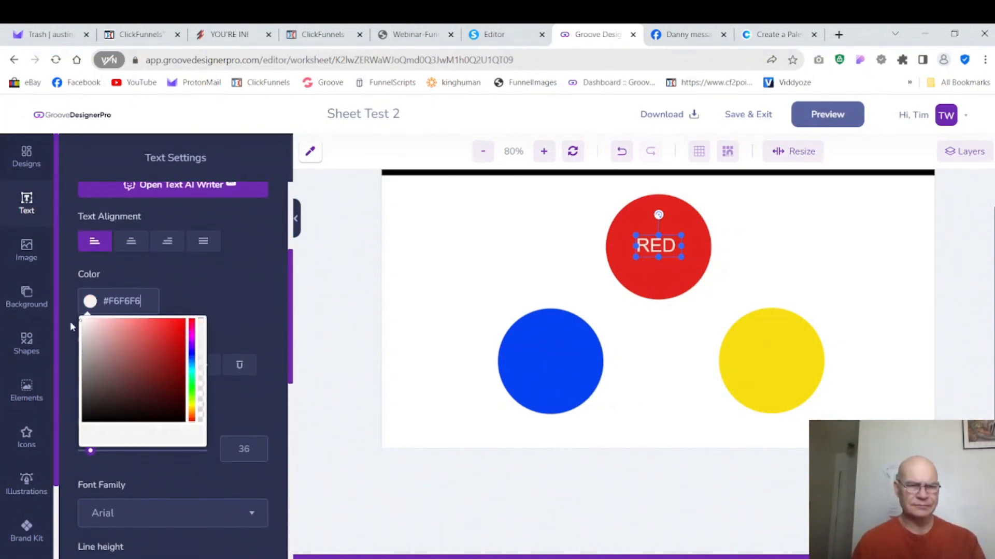
drag(97, 315, 82, 319)
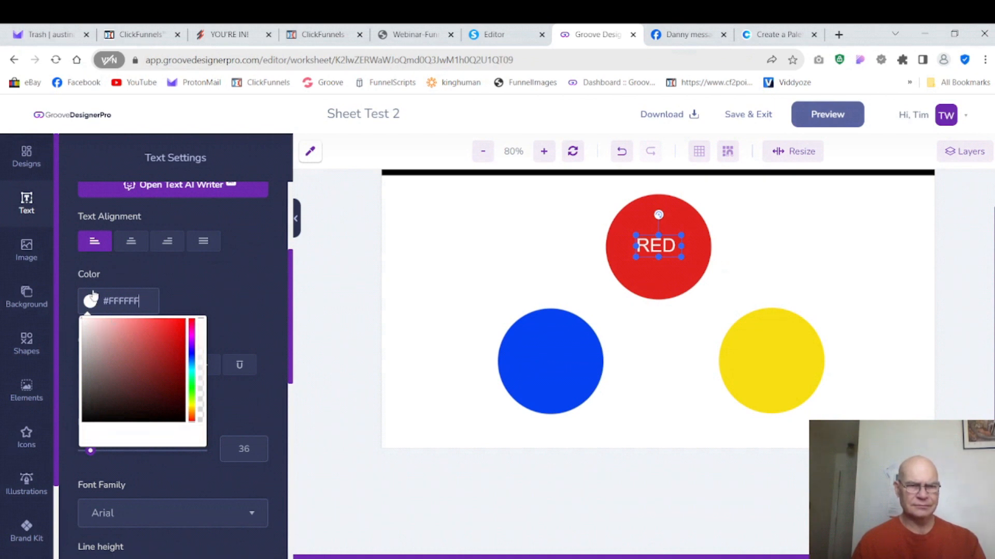
click(204, 272)
- Change the "RED" label's font to Faster One and its font size to 39
mouse_move(291, 258)
mouse_down()
mouse_move(290, 340)
mouse_move(265, 358)
mouse_move(264, 396)
mouse_up()
click(258, 288)
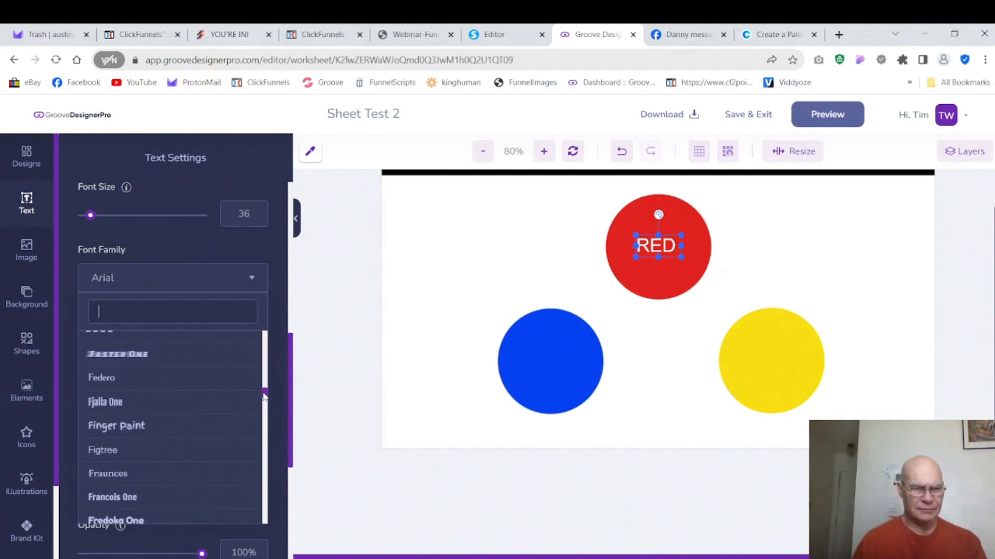
click(133, 353)
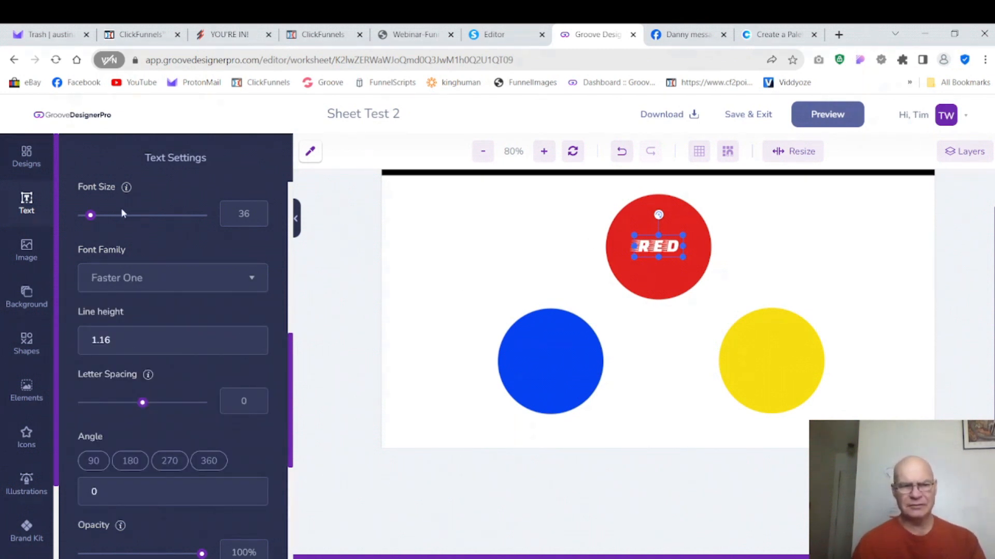
drag(90, 218, 93, 219)
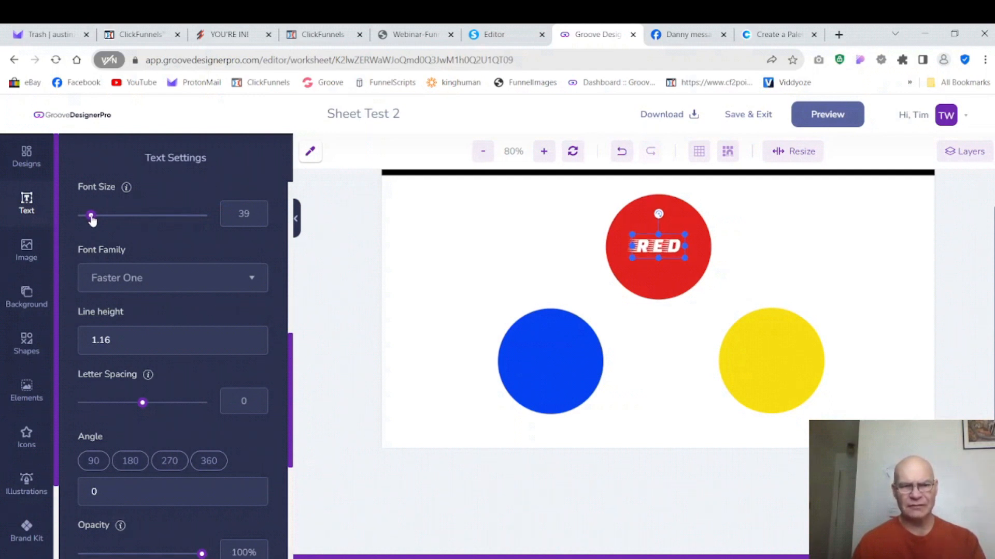
- Duplicate the "RED" label and centre the copy on the blue circle
right_click(665, 246)
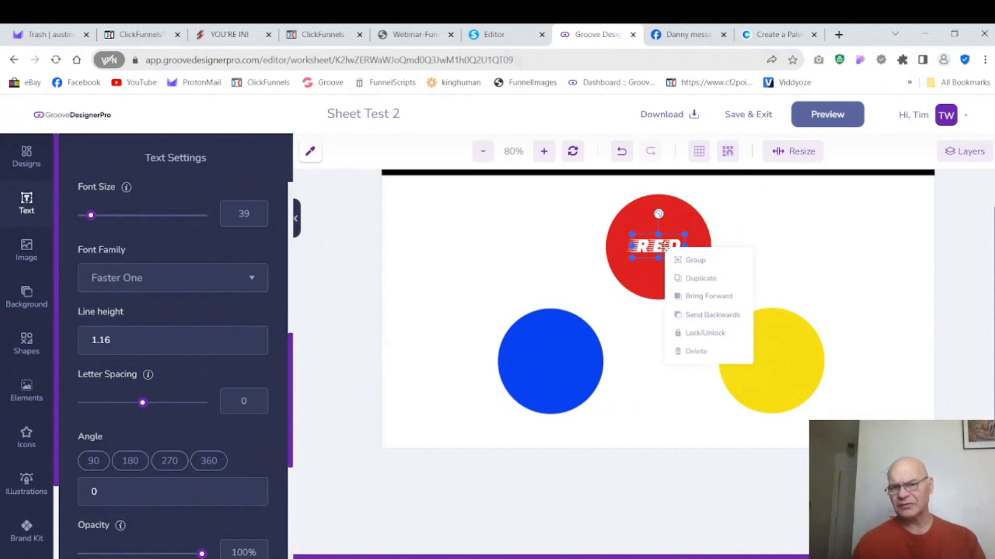
click(702, 279)
drag(697, 260, 560, 361)
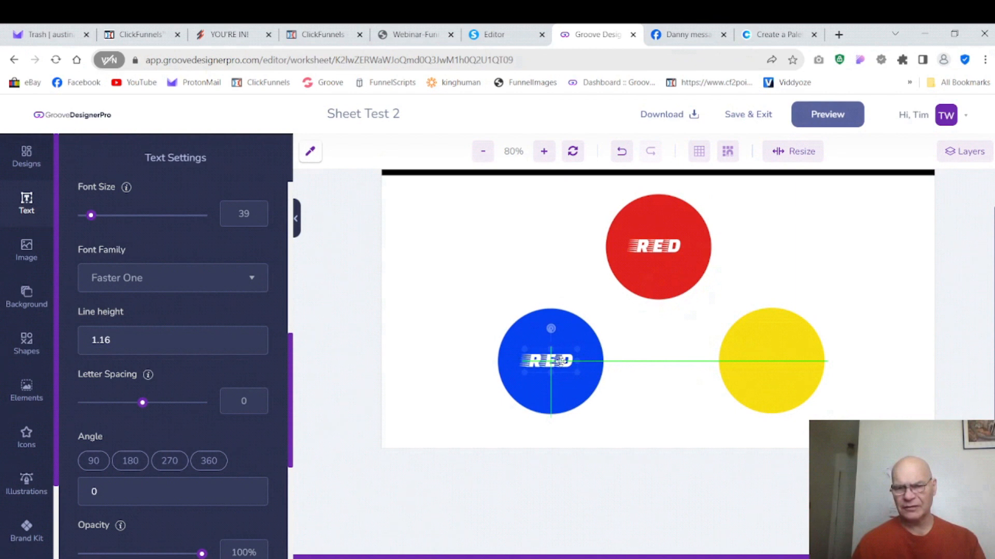
drag(559, 361, 558, 361)
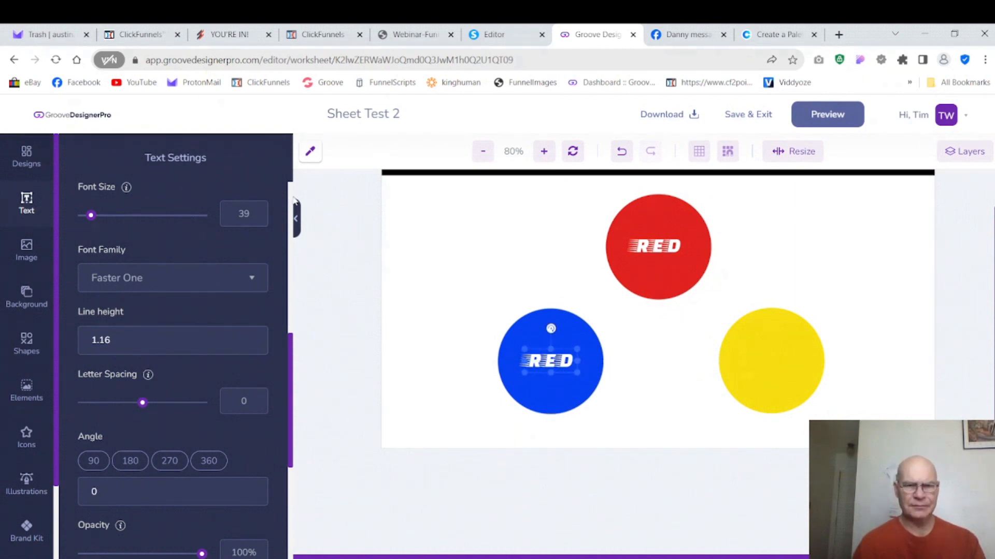
- Change the text of the label on the blue circle to "BLUE"
scroll(293, 200, up, 10)
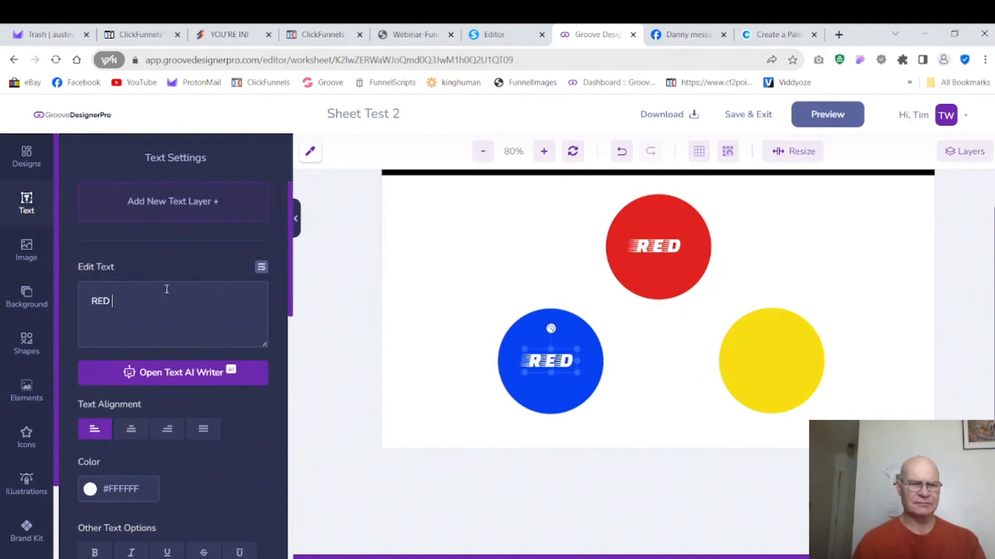
key(BackSpace)
key(BackSpace)
key(BackSpace)
key(BackSpace)
text(b)
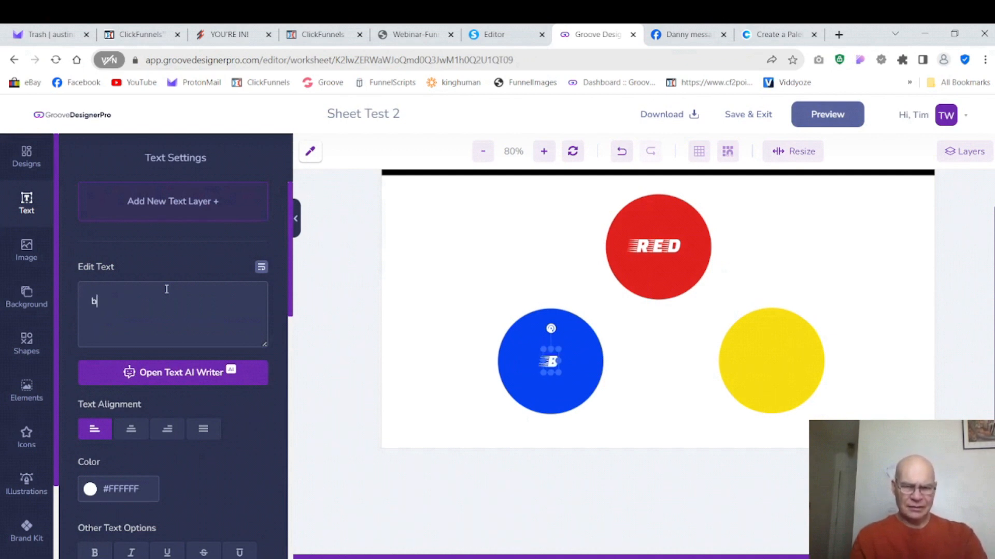
key(BackSpace)
text(BLUE)
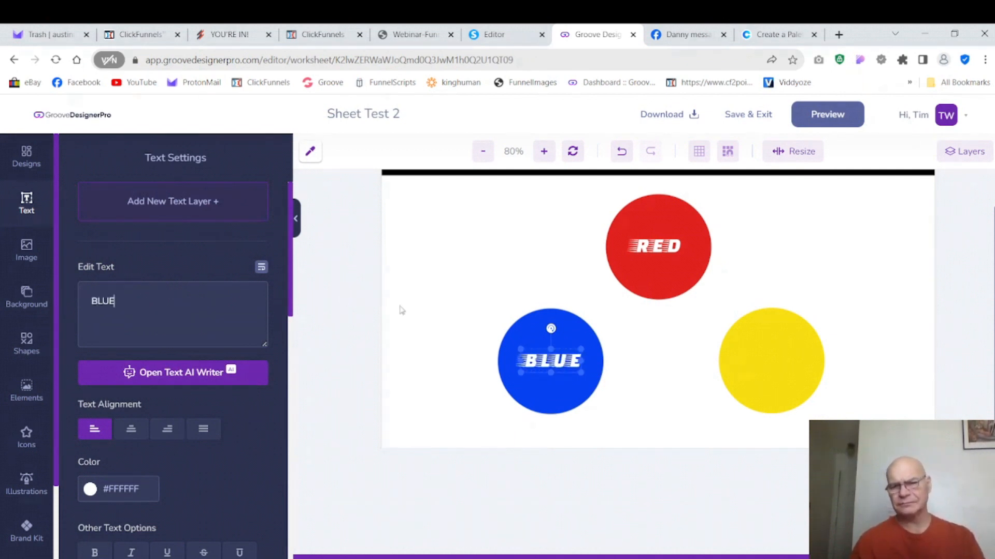
- Duplicate the "BLUE" label and centre the copy on the yellow circle
right_click(555, 361)
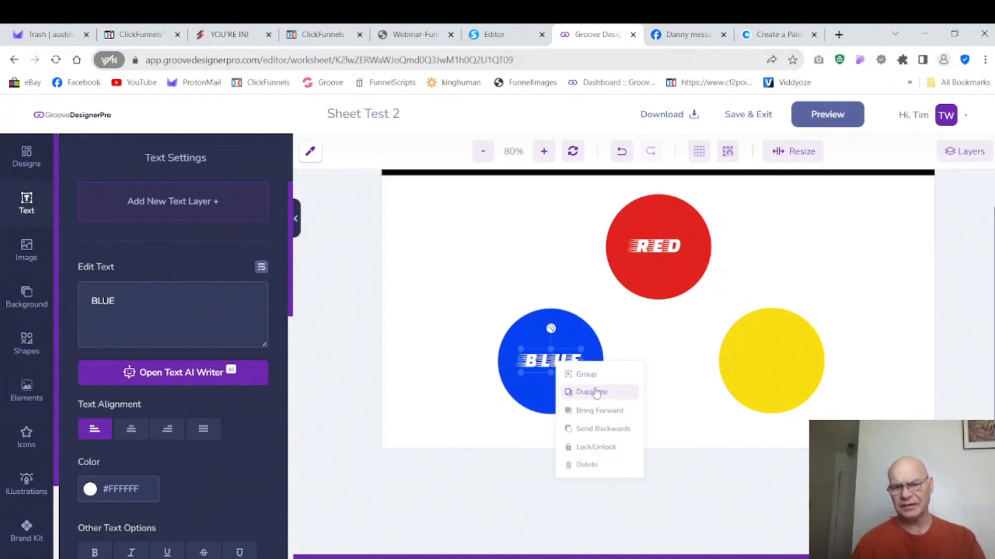
click(592, 392)
drag(589, 387, 789, 362)
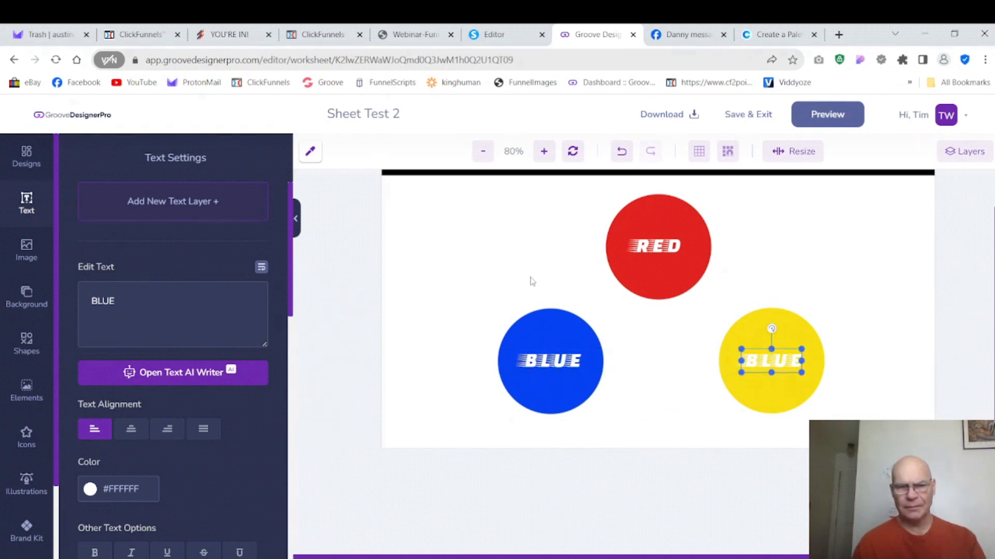
- Change the text of the label on the yellow circle to "YELLOW" and deselect it
click(245, 292)
key(BackSpace)
key(BackSpace)
key(BackSpace)
key(BackSpace)
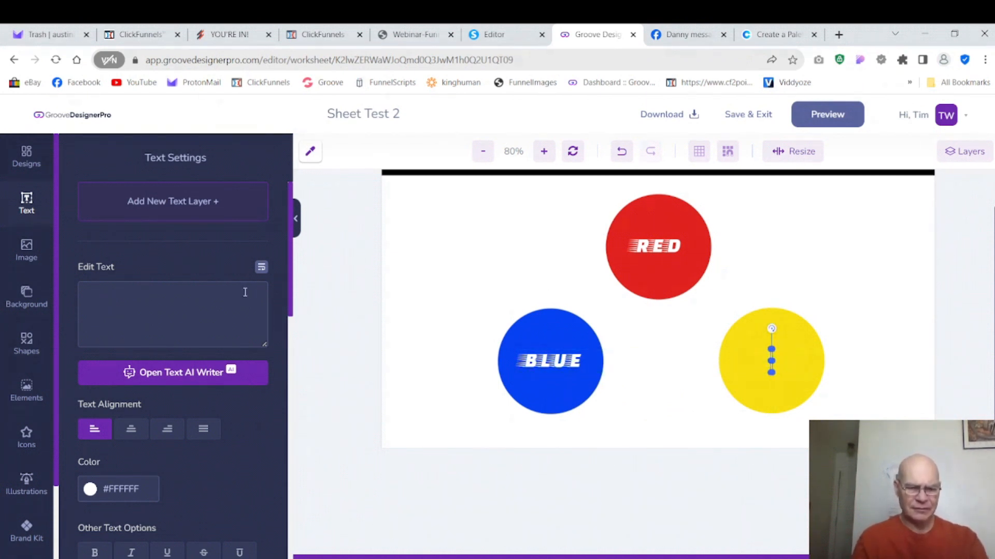
text(YELLOW)
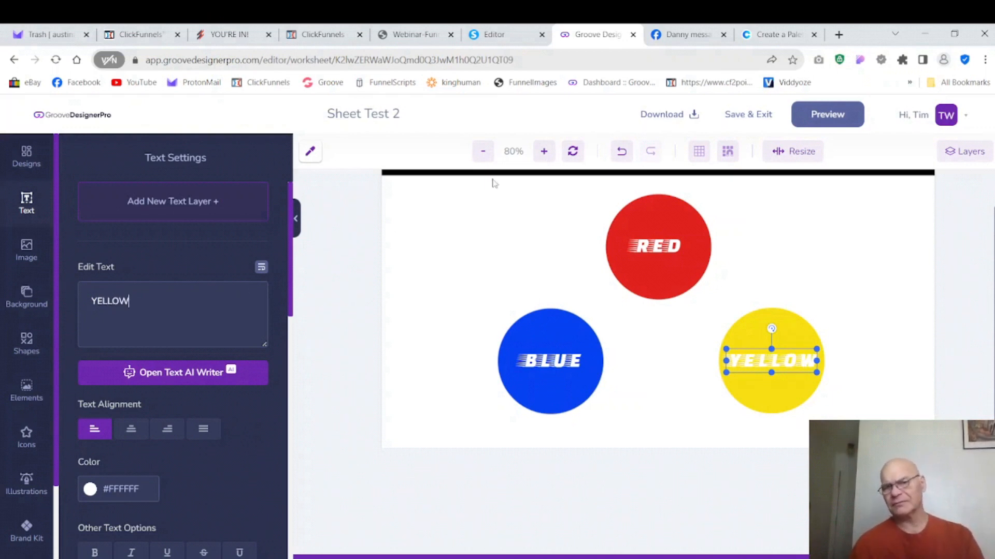
click(790, 234)
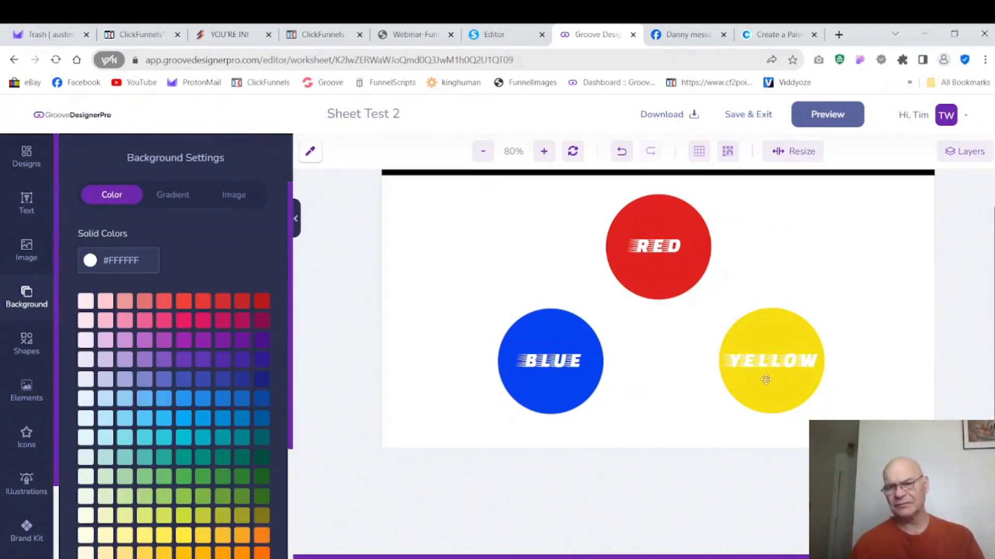
- Change the text color of the "YELLOW" label on the yellow circle to black, #000000, and deselect it
click(771, 363)
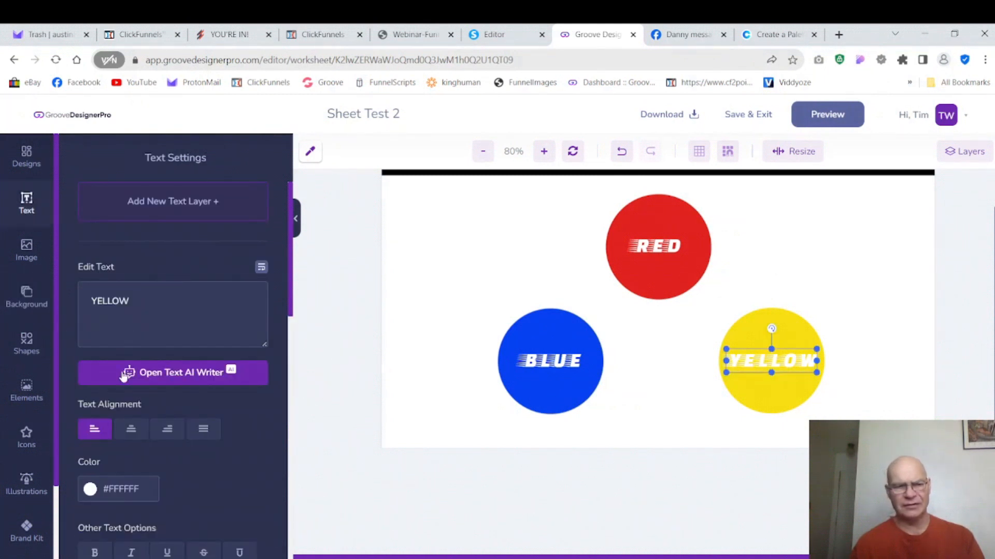
scroll(112, 322, down, 3)
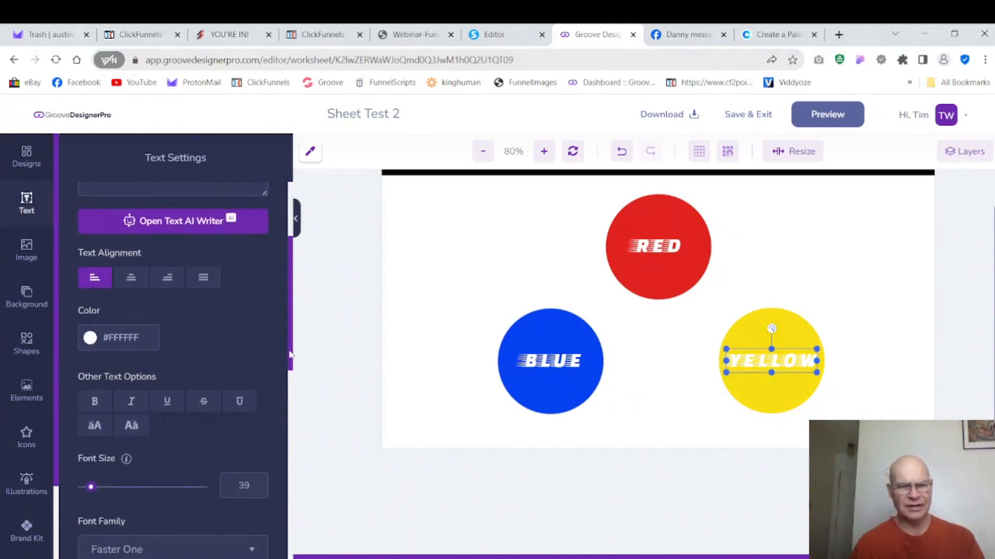
click(103, 305)
drag(98, 357, 87, 429)
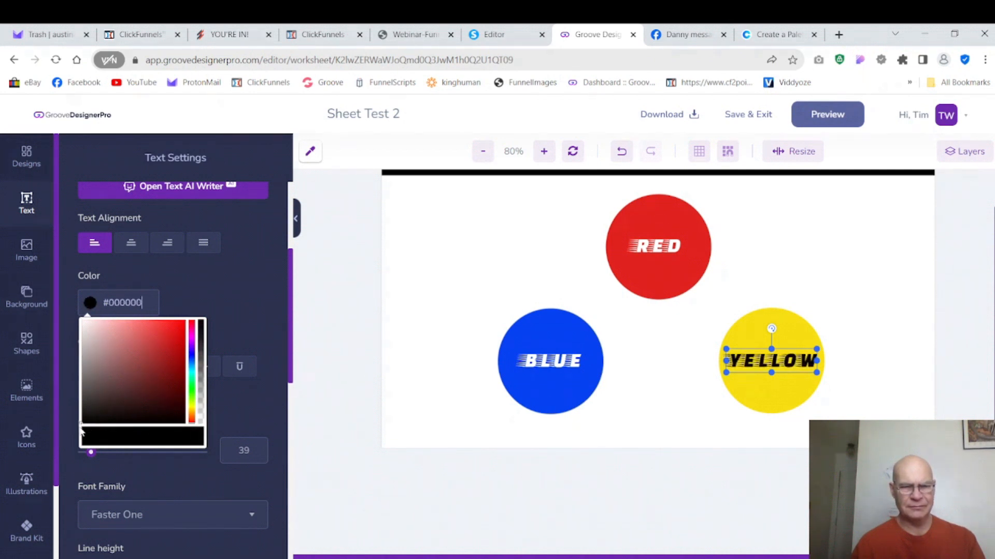
click(527, 267)
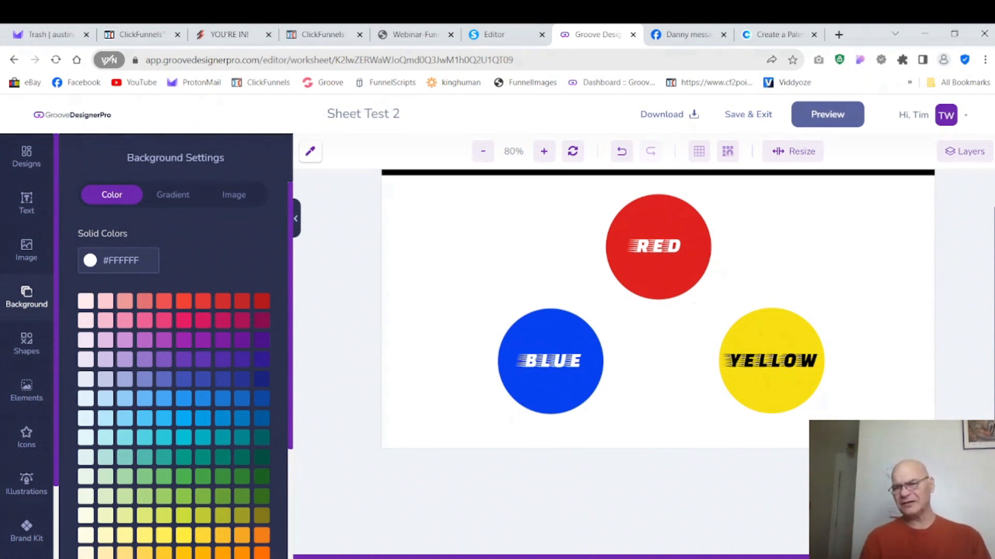
- Turn on the gradient fill for the sheet background
scroll(926, 306, up, 3)
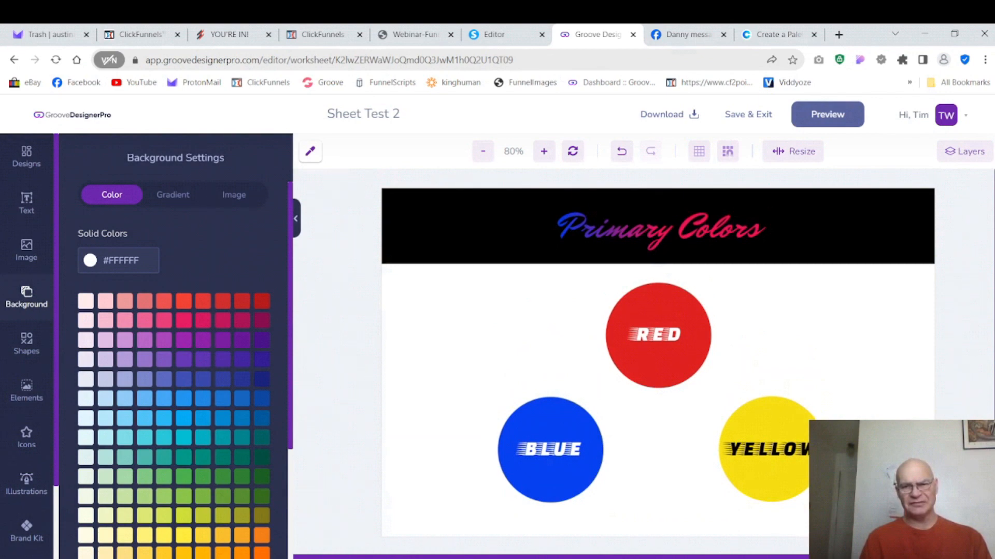
scroll(658, 358, down, 1)
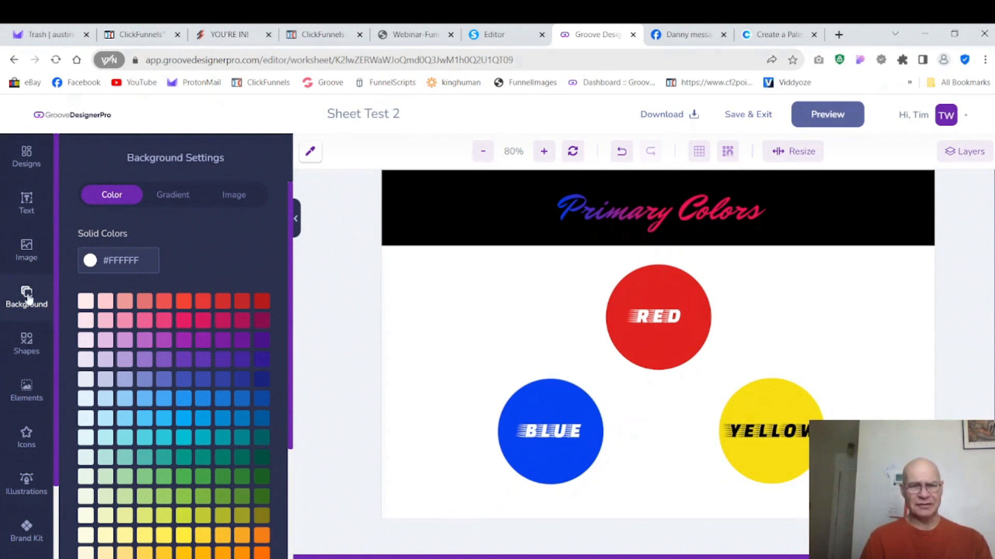
click(174, 195)
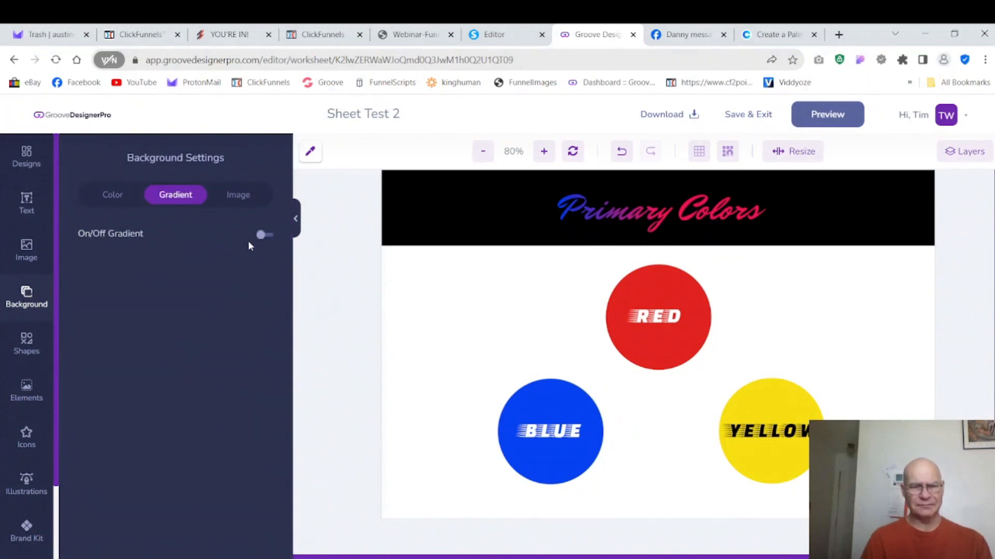
click(265, 235)
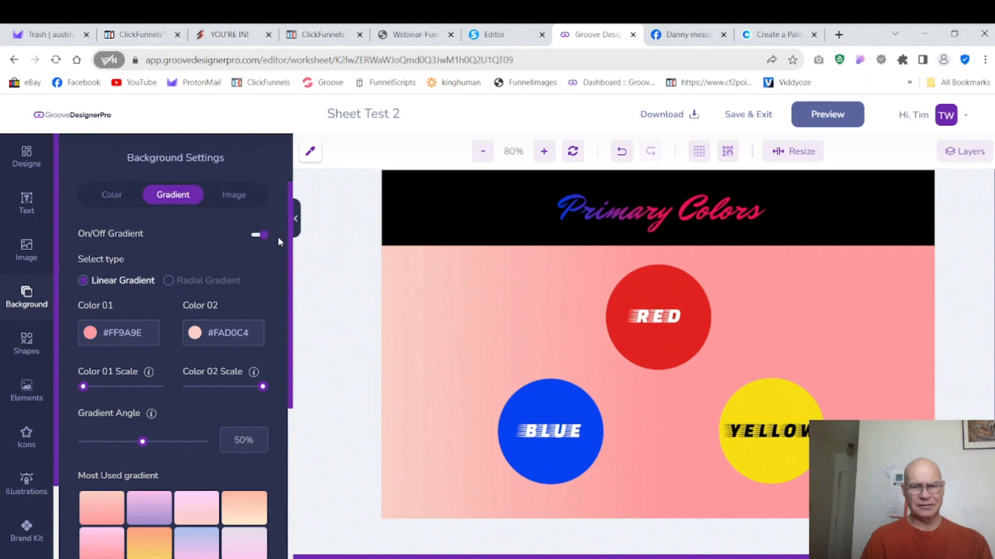
- Try out several preset gradients on the sheet background and apply the pale blue to periwinkle blue one
drag(291, 259, 290, 382)
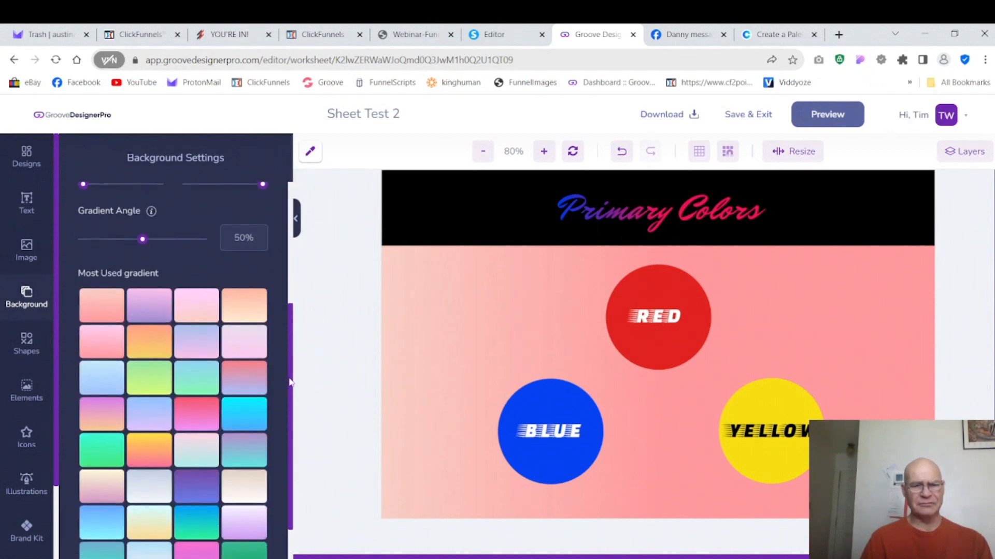
scroll(217, 415, down, 1)
click(201, 410)
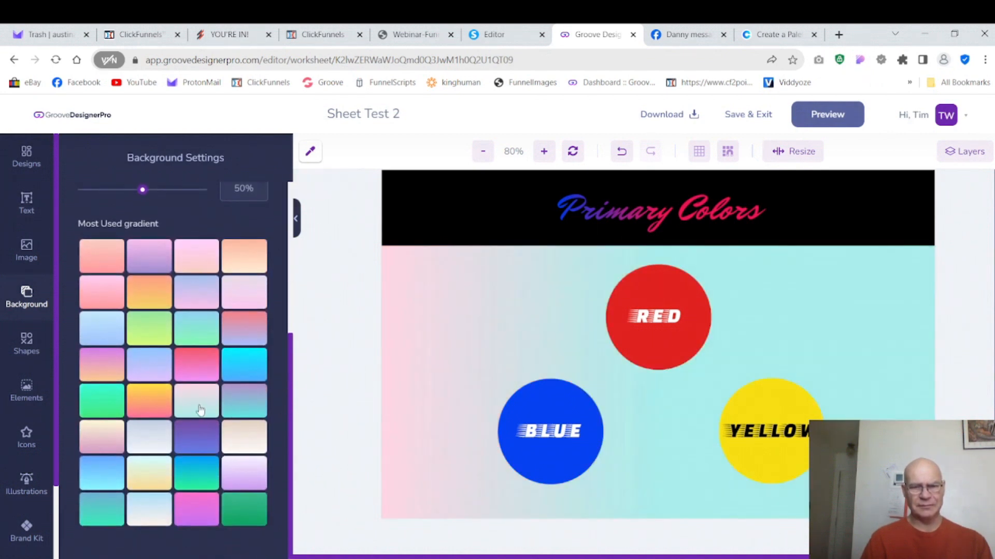
click(253, 442)
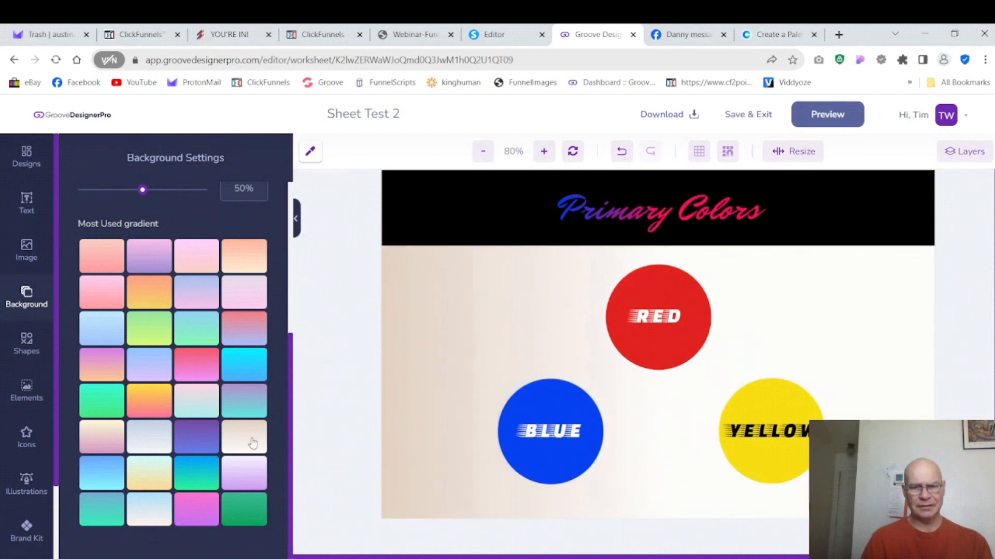
click(251, 474)
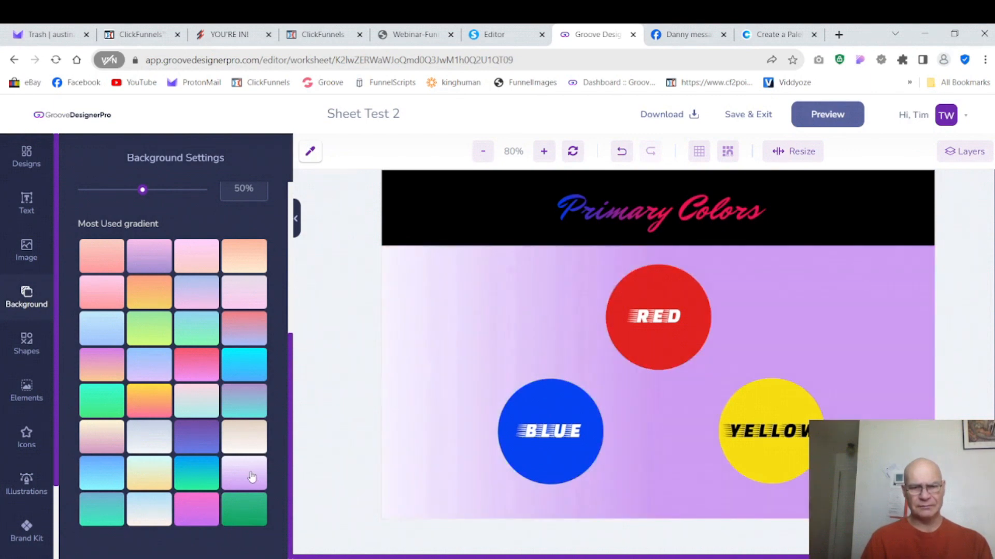
click(149, 509)
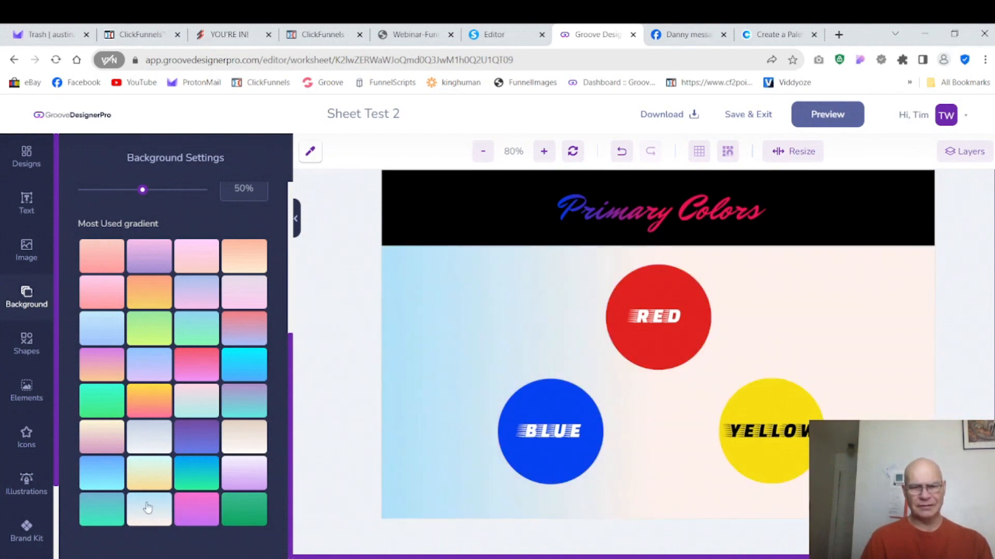
click(102, 487)
click(102, 450)
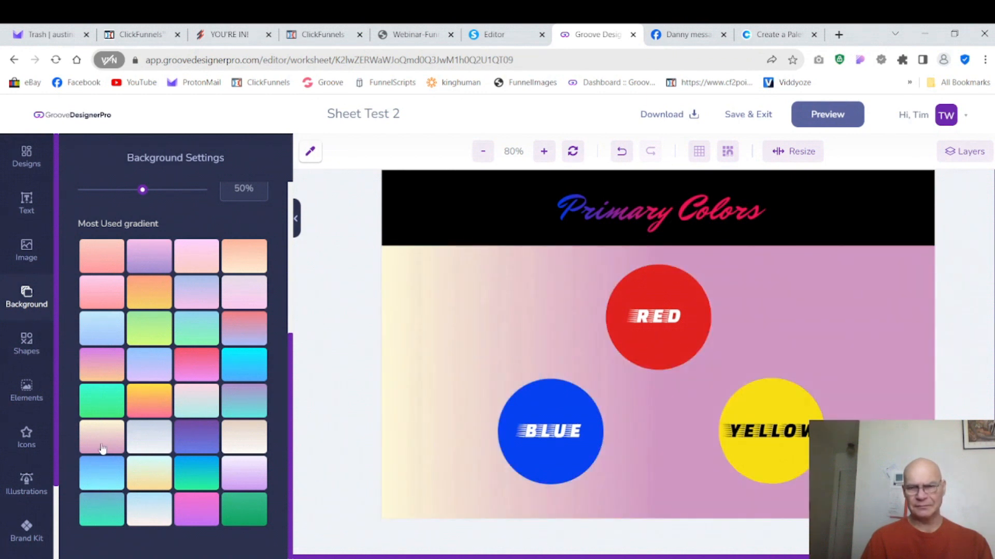
click(111, 364)
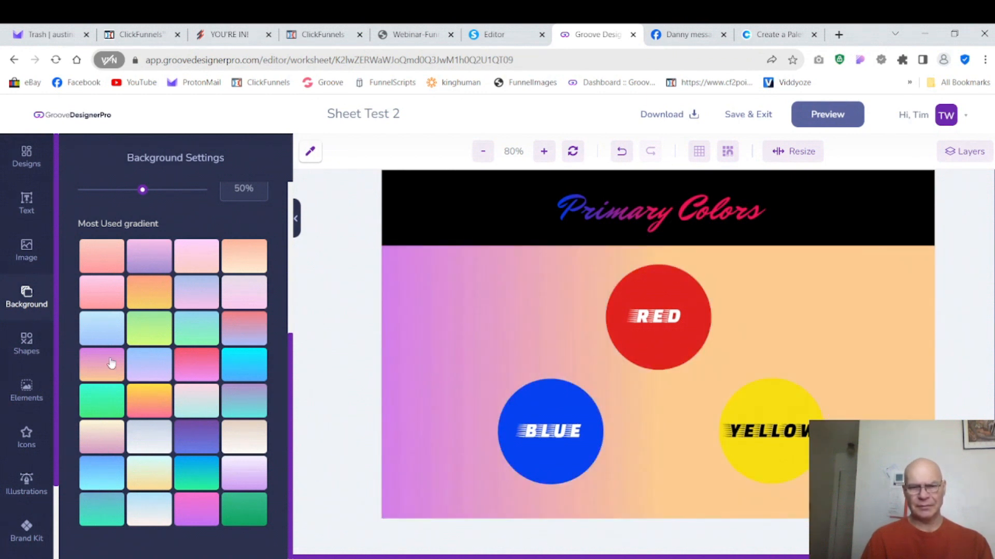
click(148, 334)
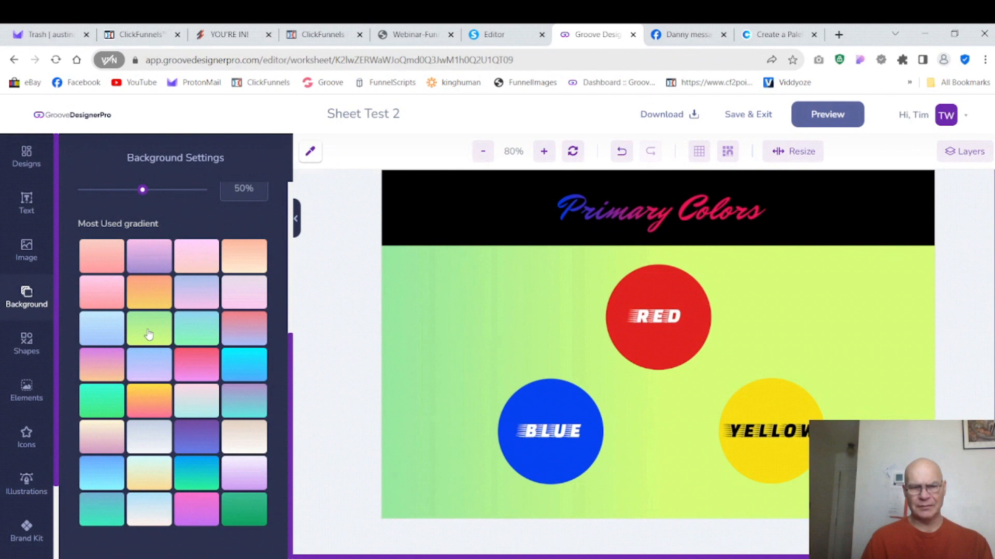
click(111, 331)
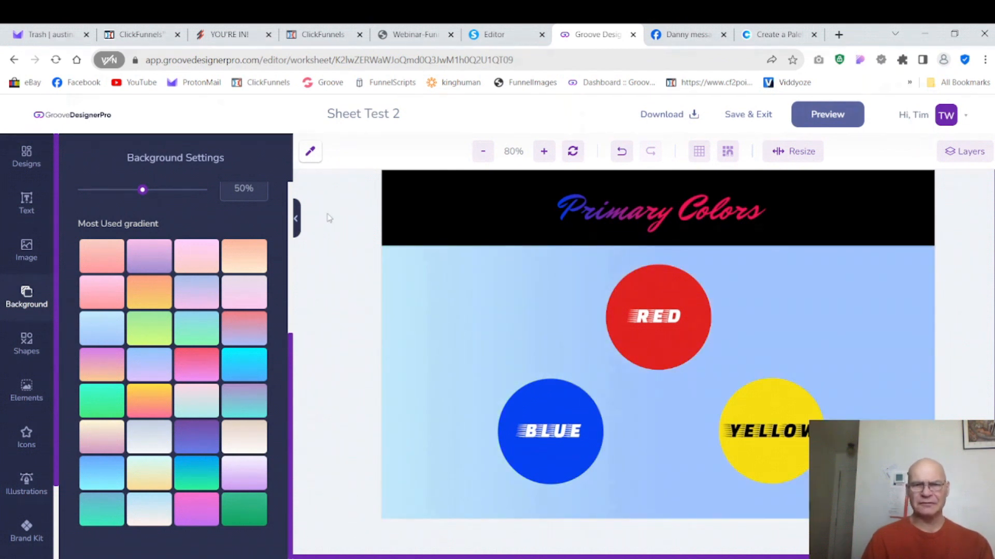